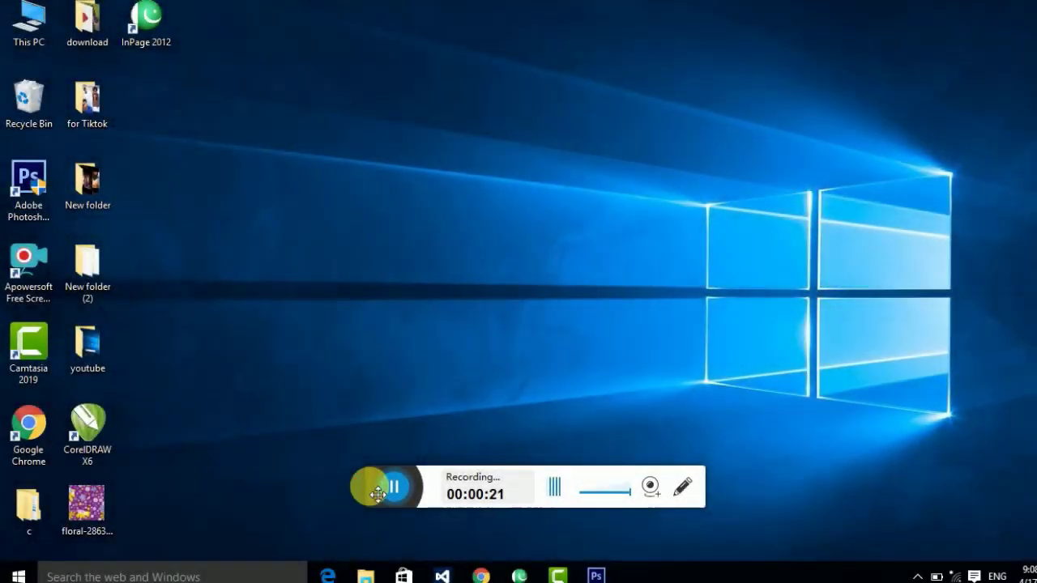
Switch to the Photoshop window showing IMG_0713.JPG at 8.33%.
{"action": "mouse_move", "coordinate": [378, 487]}
{"action": "left_mouse_down"}
{"action": "mouse_move", "coordinate": [1027, 509]}
{"action": "mouse_move", "coordinate": [1020, 525]}
{"action": "left_mouse_up"}
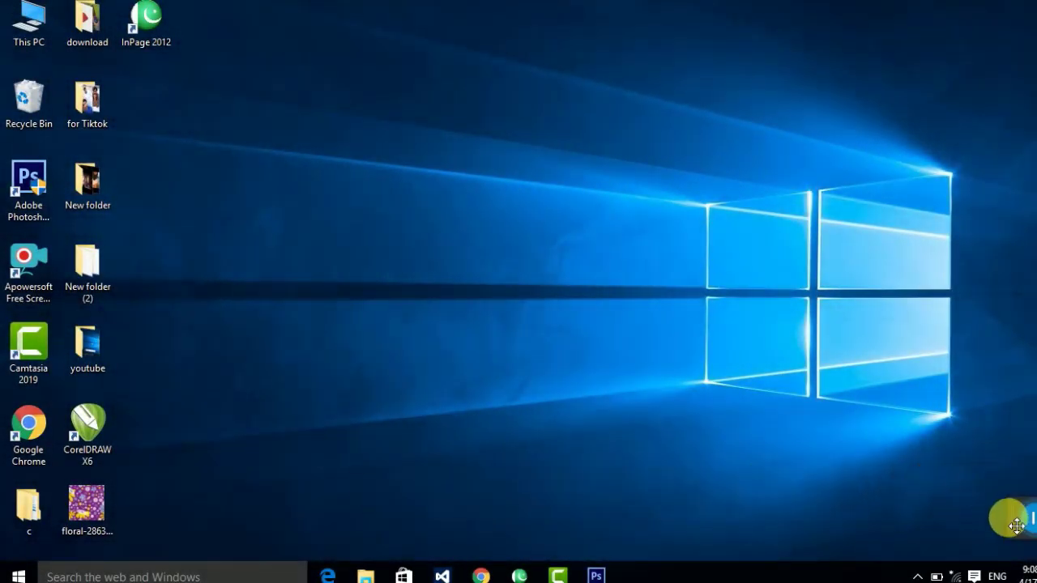
{"action": "left_click", "coordinate": [597, 576]}
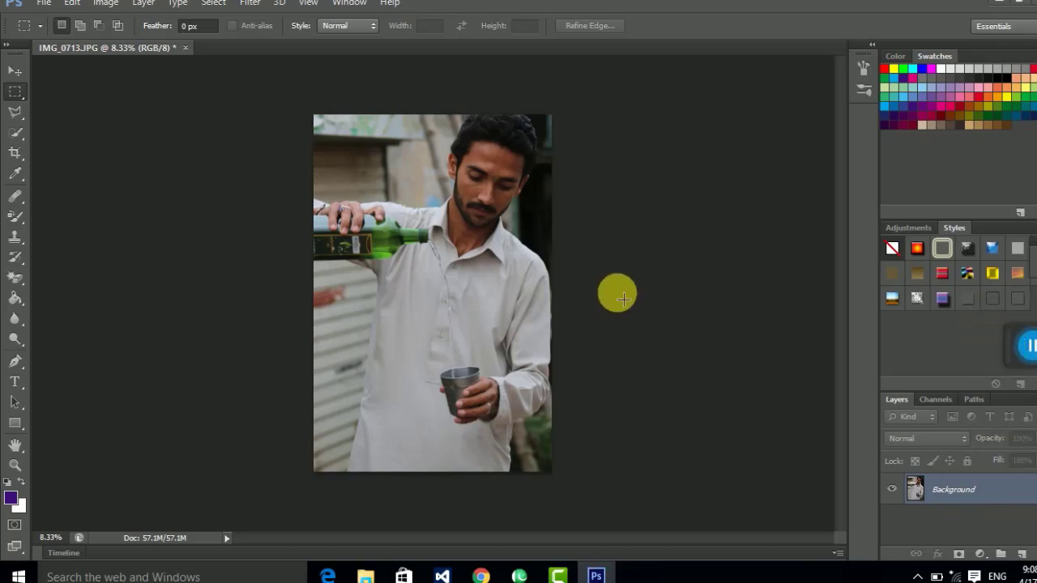
Create a new 1280×720 blank document.
{"action": "key", "text": "ctrl+minus"}
{"action": "key", "text": "ctrl+plus"}
{"action": "key", "text": "ctrl+plus"}
{"action": "key", "text": "ctrl+plus"}
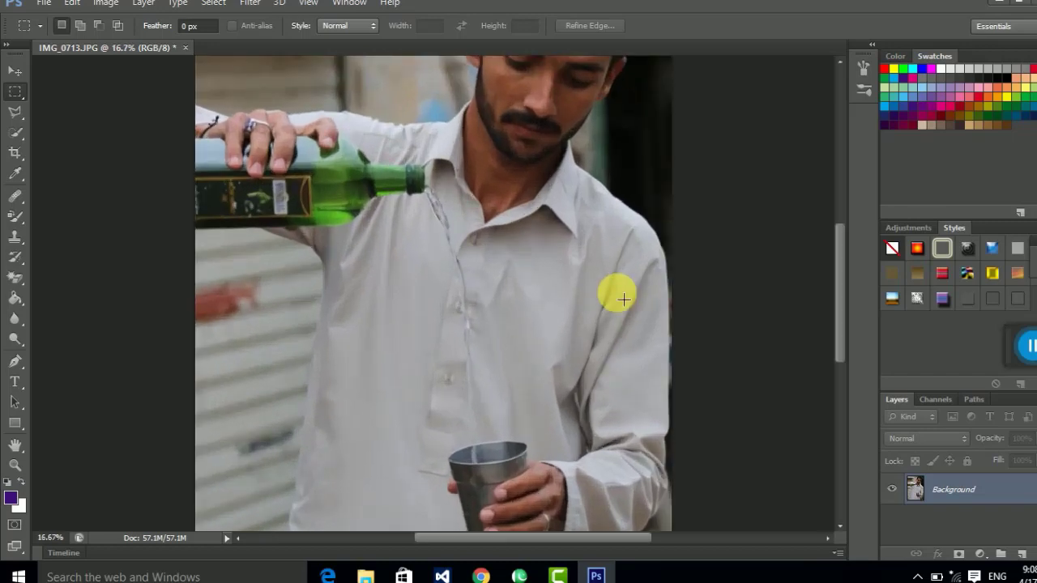
{"action": "key", "text": "ctrl+minus"}
{"action": "key", "text": "ctrl+minus"}
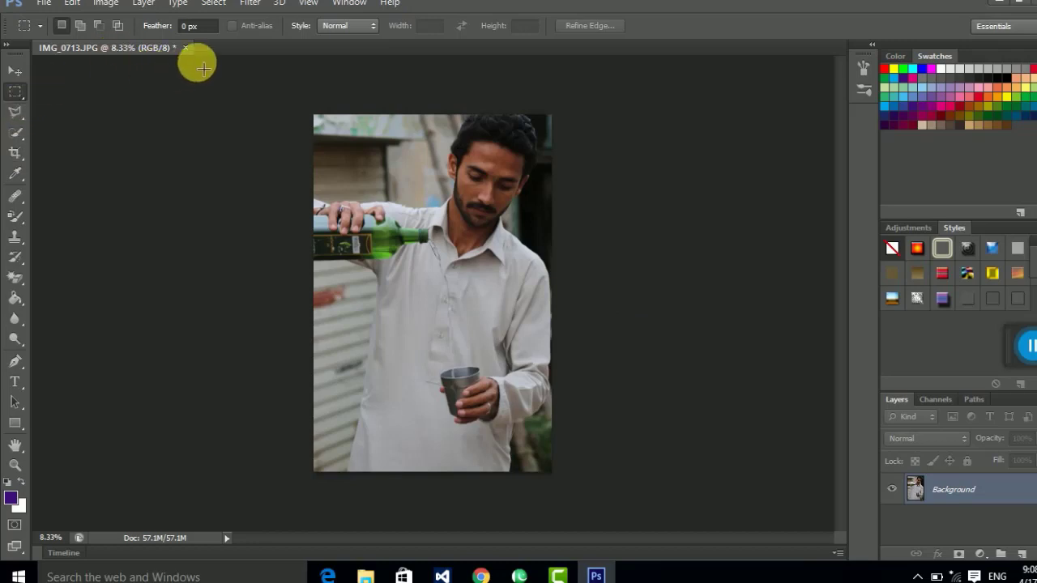
{"action": "key", "text": "ctrl+n"}
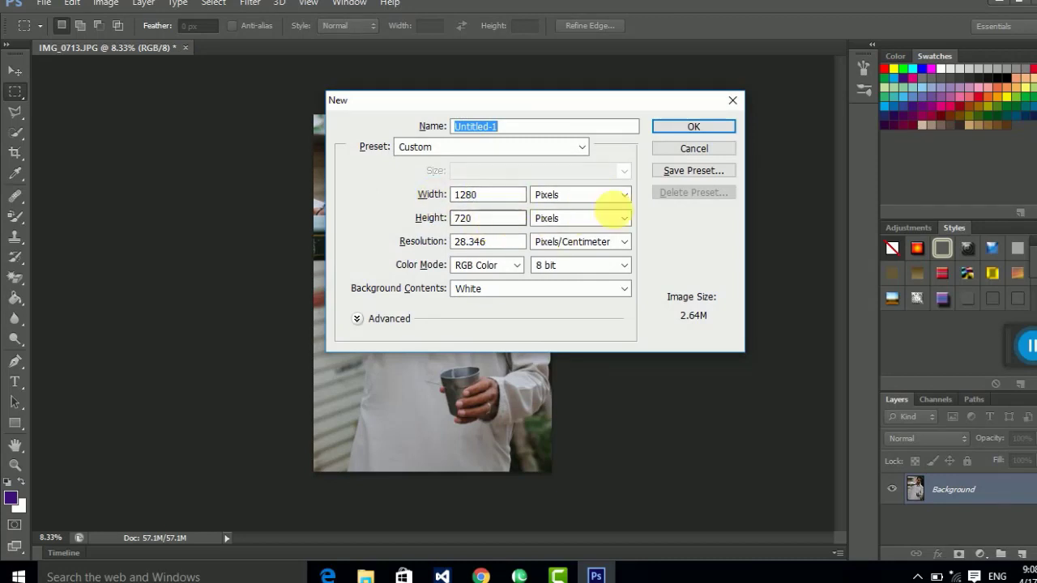
{"action": "left_click", "coordinate": [706, 129]}
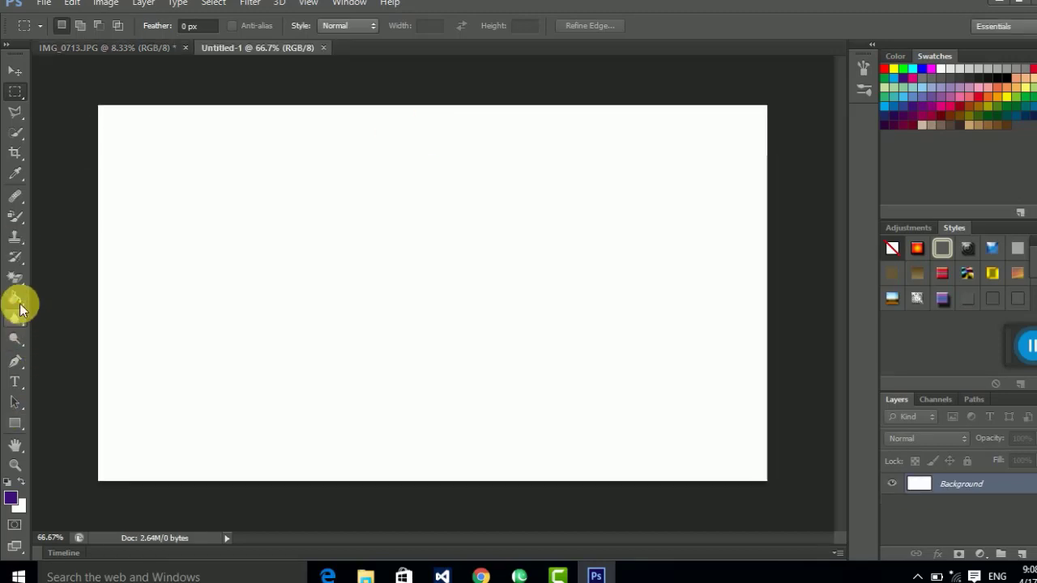
Fill the new canvas with solid red using the Paint Bucket.
{"action": "left_click", "coordinate": [20, 308]}
{"action": "left_click", "coordinate": [72, 312]}
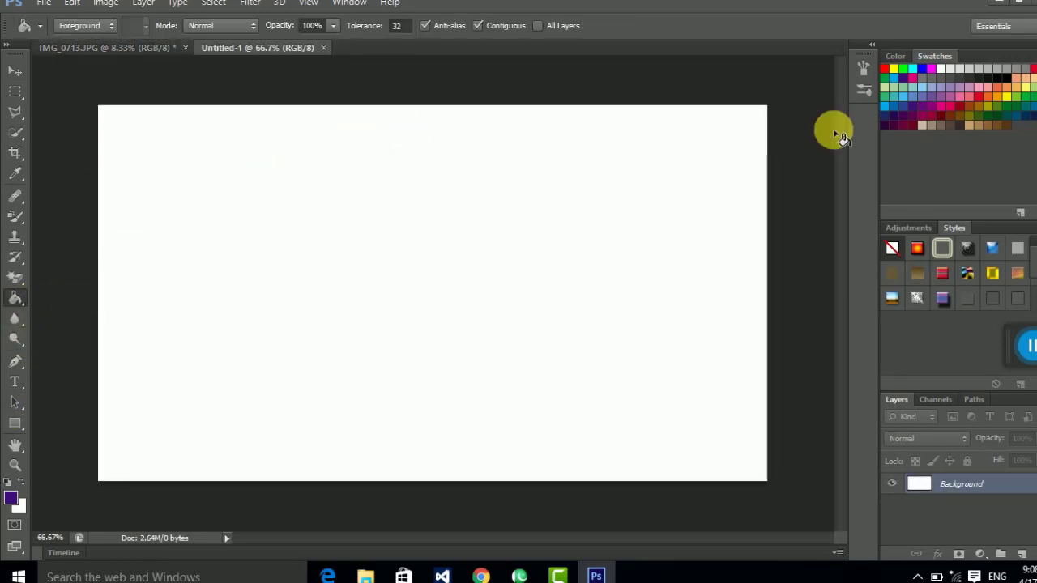
{"action": "left_click", "coordinate": [885, 70]}
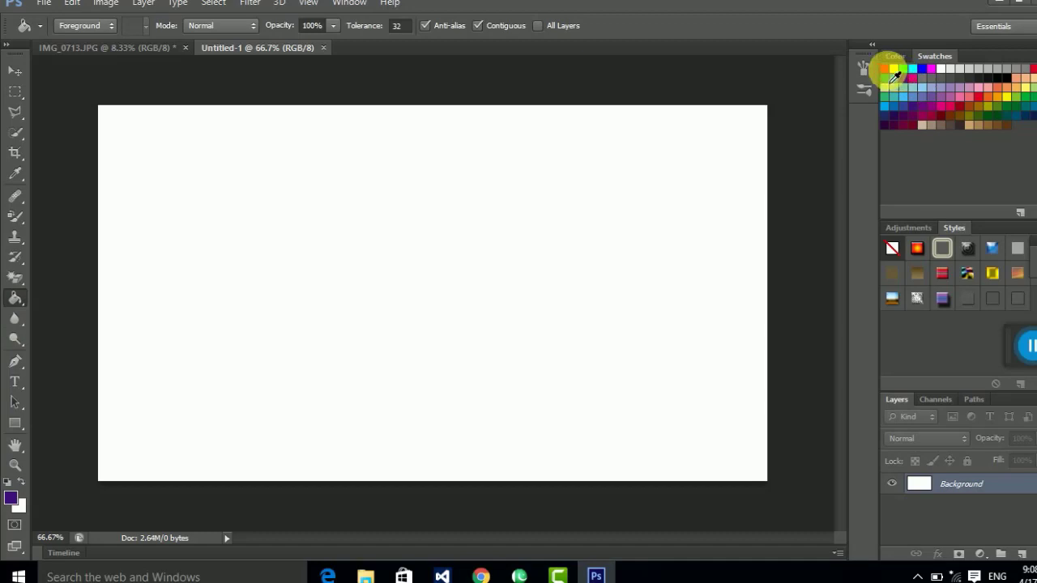
{"action": "left_click", "coordinate": [290, 230]}
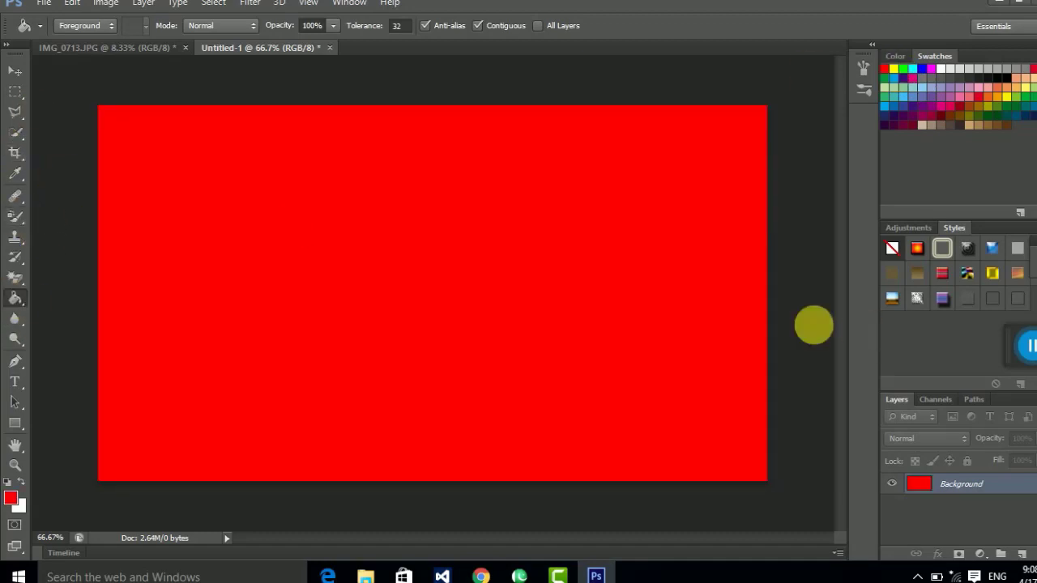
{"action": "left_click", "coordinate": [16, 73]}
Bring the red canvas into the photo as Layer 1 and begin enlarging it.
{"action": "mouse_move", "coordinate": [399, 202]}
{"action": "left_mouse_down"}
{"action": "mouse_move", "coordinate": [142, 63]}
{"action": "mouse_move", "coordinate": [526, 296]}
{"action": "mouse_move", "coordinate": [391, 275]}
{"action": "mouse_move", "coordinate": [384, 235]}
{"action": "left_mouse_up"}
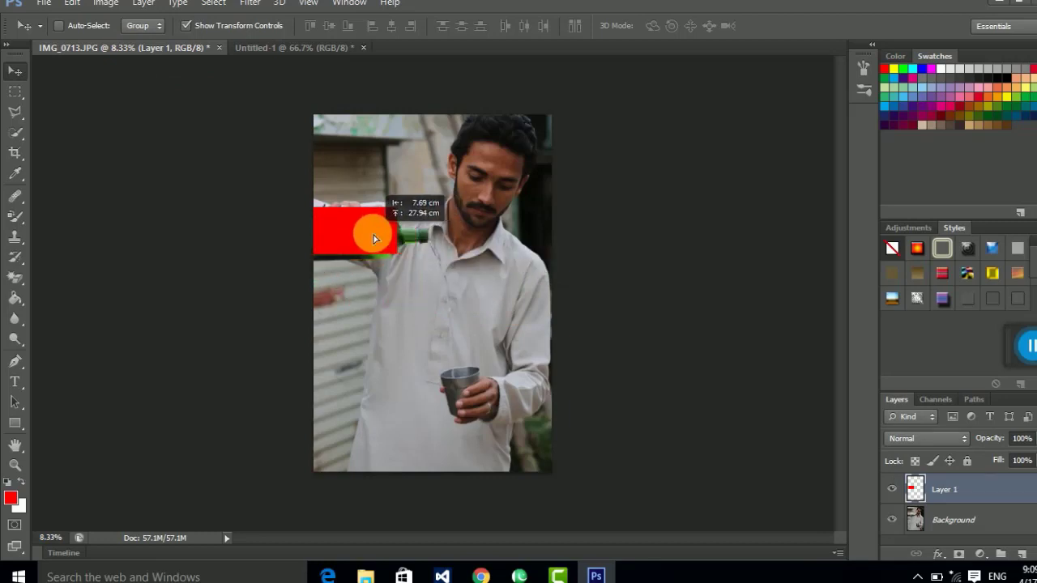
{"action": "left_click_drag", "start_coordinate": [381, 234], "coordinate": [373, 232]}
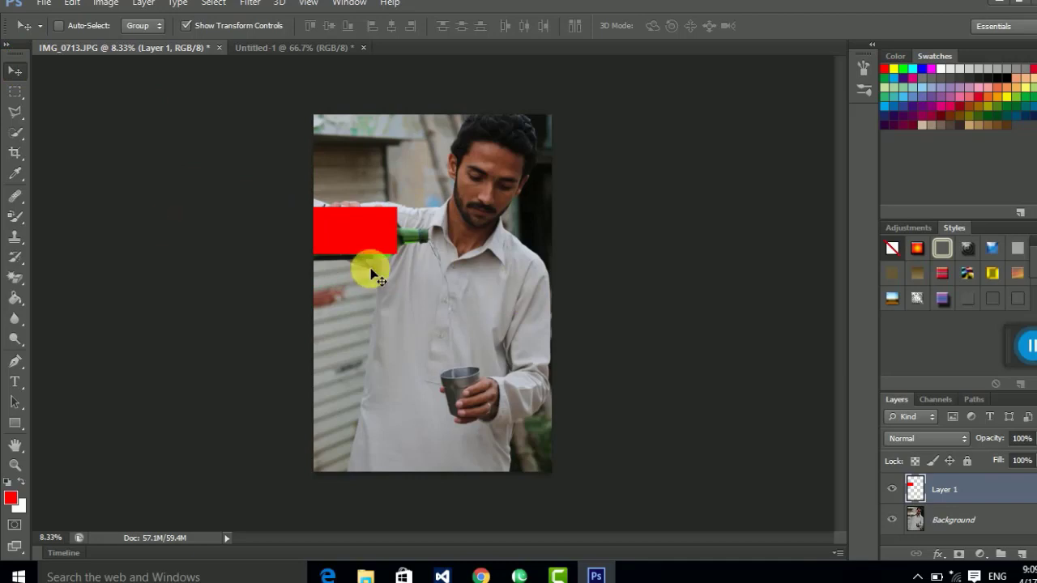
{"action": "key", "text": "ctrl+apostrophe"}
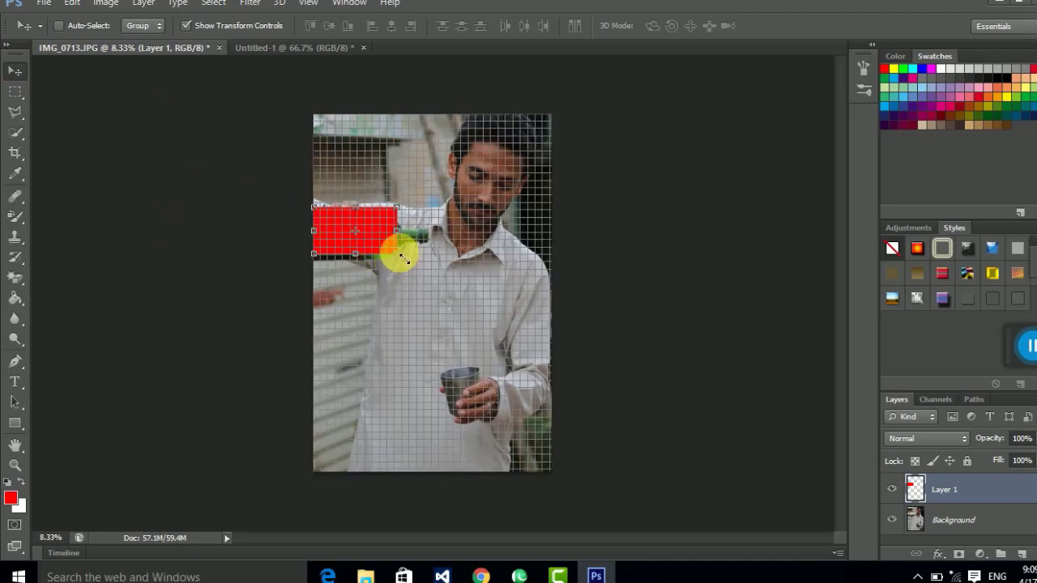
{"action": "left_click_drag", "start_coordinate": [397, 254], "coordinate": [701, 361]}
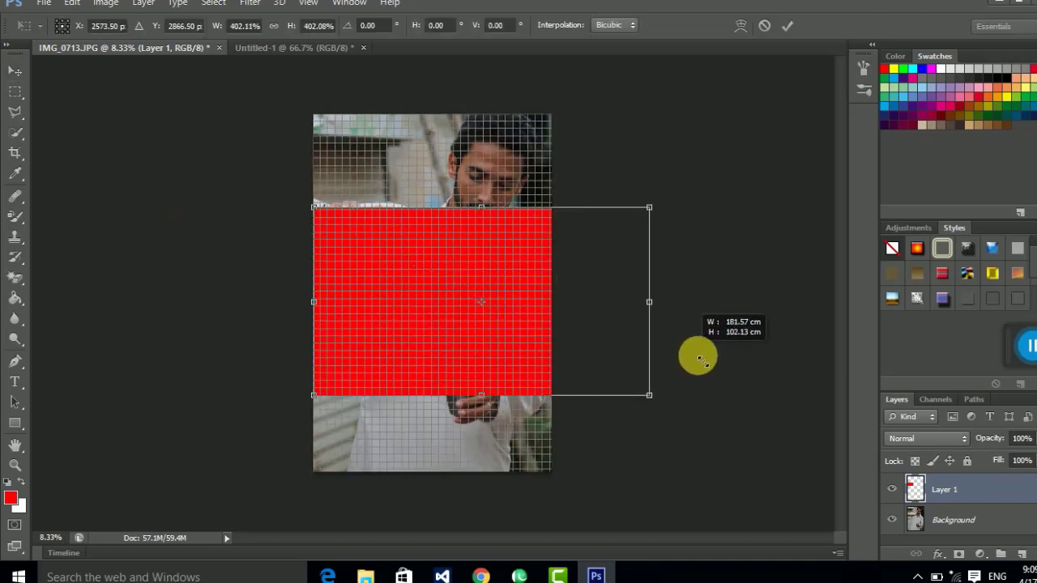
{"action": "left_click_drag", "start_coordinate": [607, 343], "coordinate": [549, 334]}
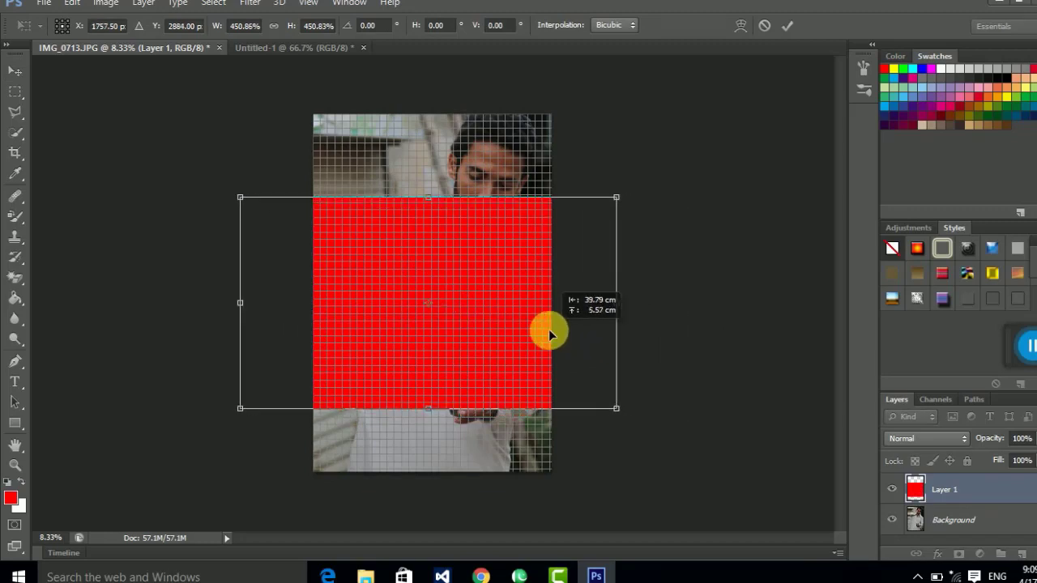
Scale the red layer to 849.06% × 592.64% and position it below the man's face.
{"action": "left_click_drag", "start_coordinate": [615, 409], "coordinate": [912, 462]}
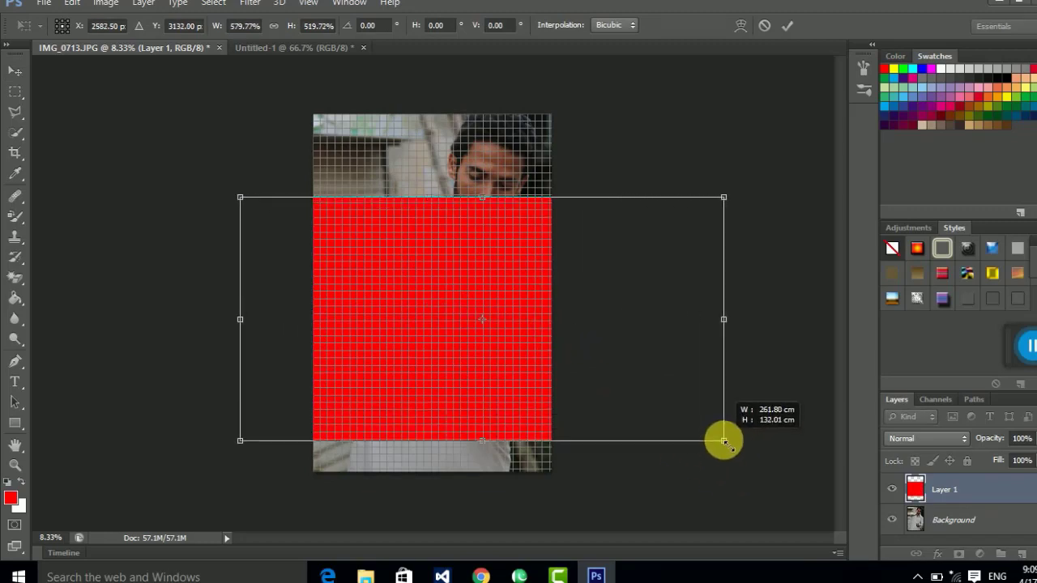
{"action": "left_click_drag", "start_coordinate": [656, 364], "coordinate": [551, 359]}
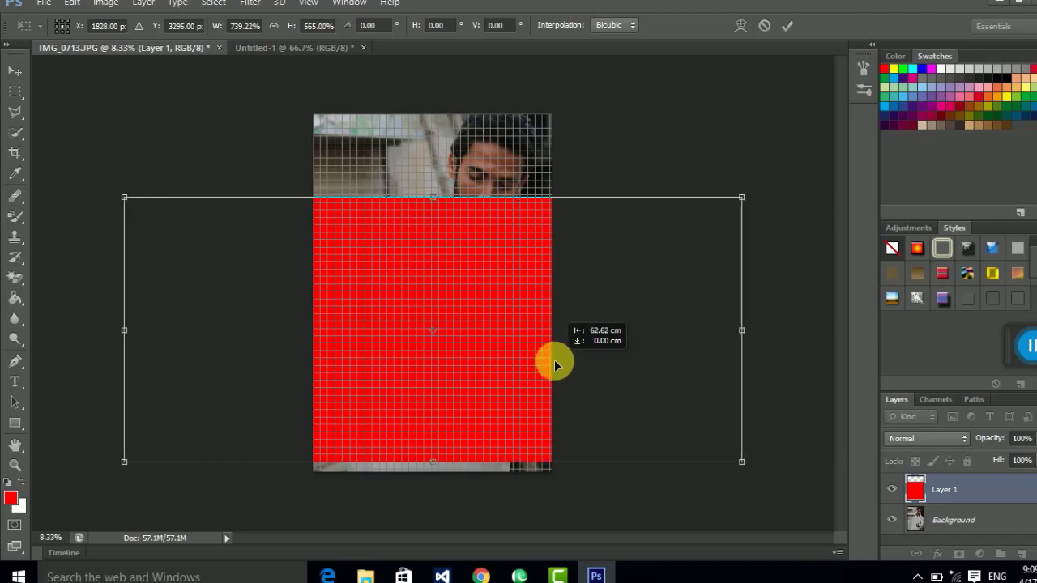
{"action": "left_click_drag", "start_coordinate": [740, 462], "coordinate": [836, 478]}
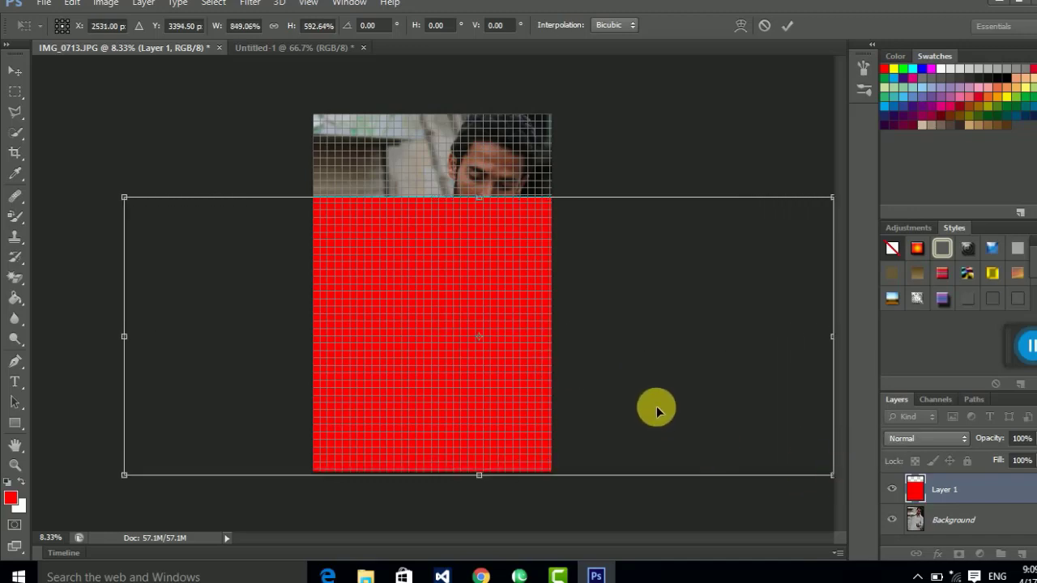
{"action": "key", "text": "Return"}
{"action": "left_click_drag", "start_coordinate": [632, 332], "coordinate": [643, 342]}
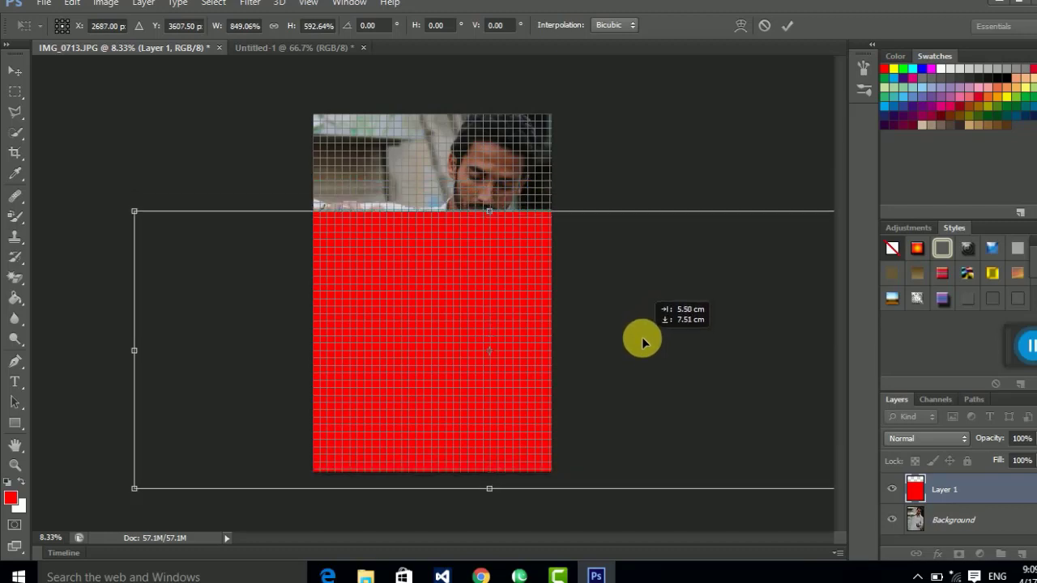
{"action": "left_click_drag", "start_coordinate": [643, 342], "coordinate": [624, 328]}
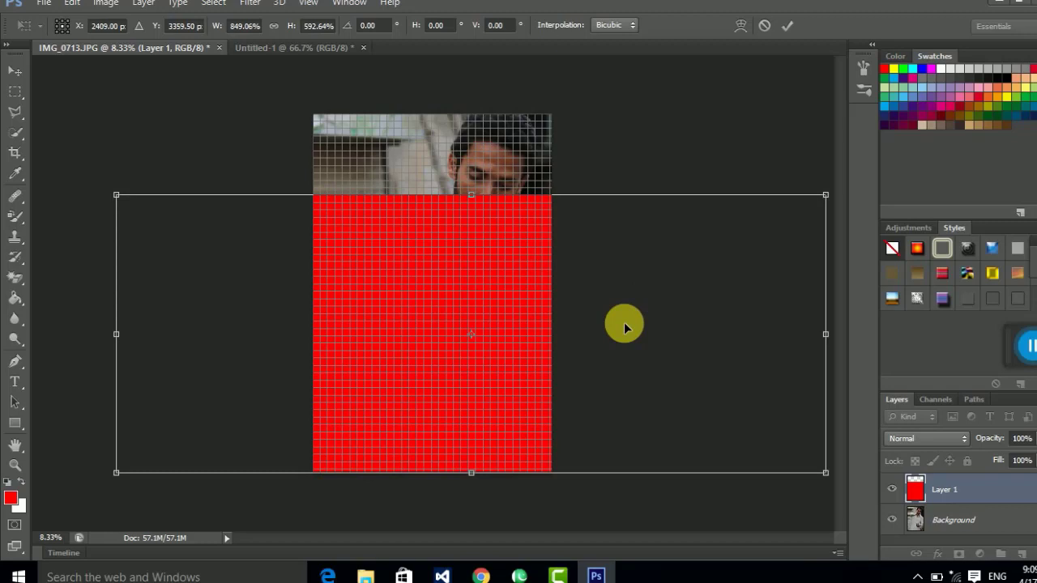
{"action": "key", "text": "Return"}
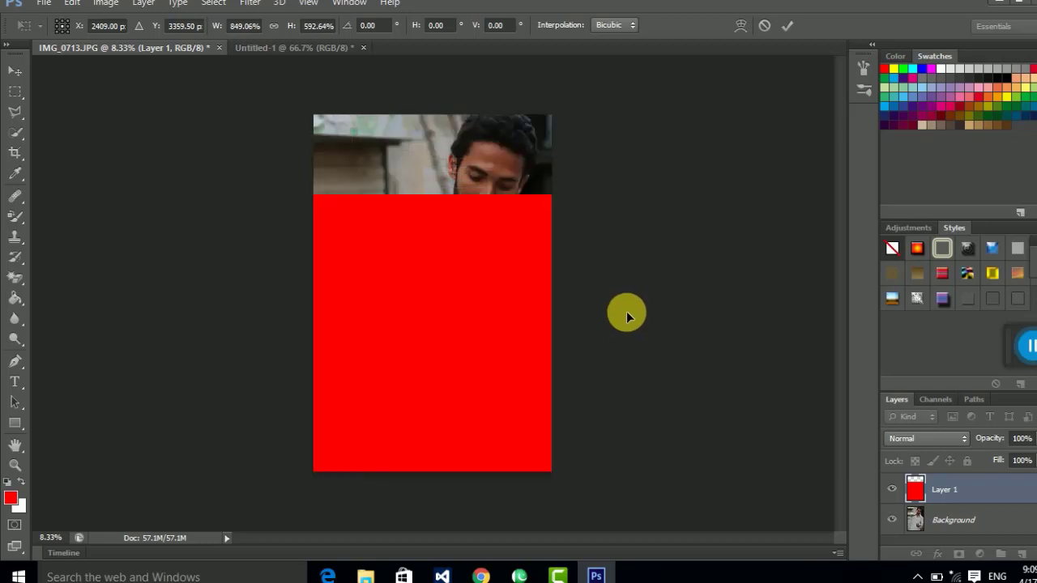
Set red Layer 1 to Multiply blend mode at 58% opacity.
{"action": "left_click", "coordinate": [915, 432]}
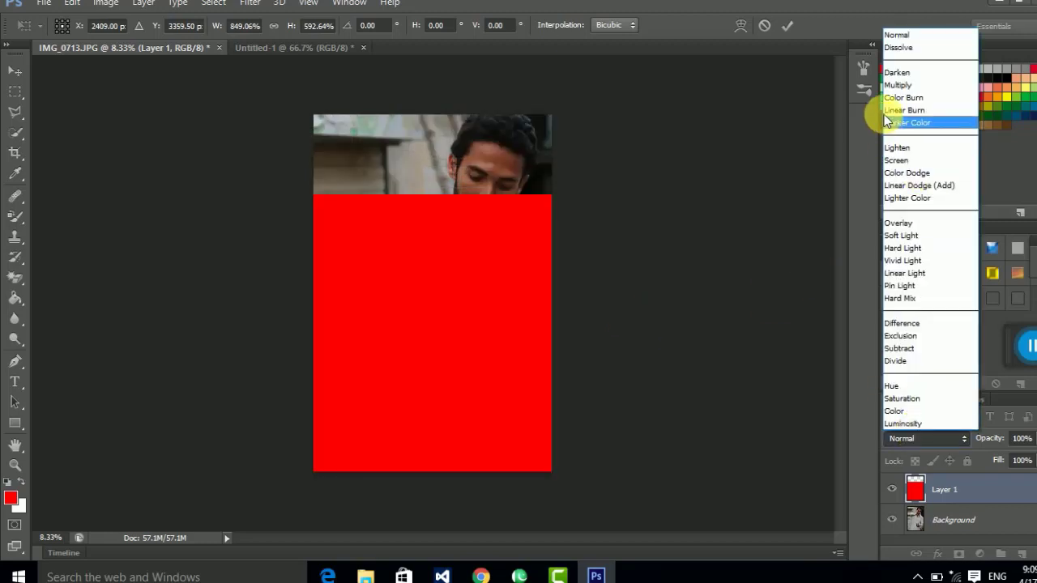
{"action": "left_click", "coordinate": [914, 83]}
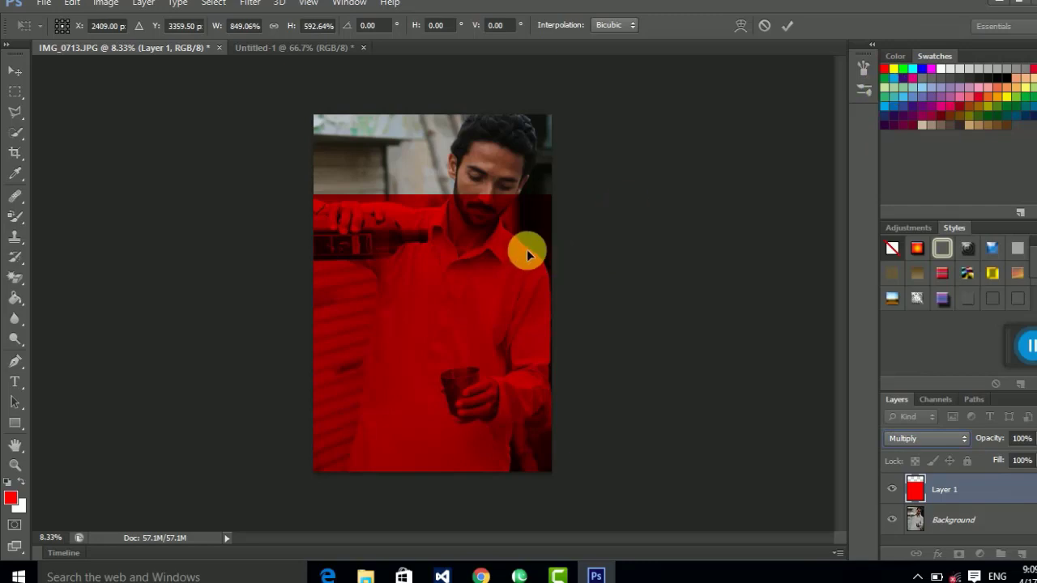
{"action": "left_click", "coordinate": [1029, 438]}
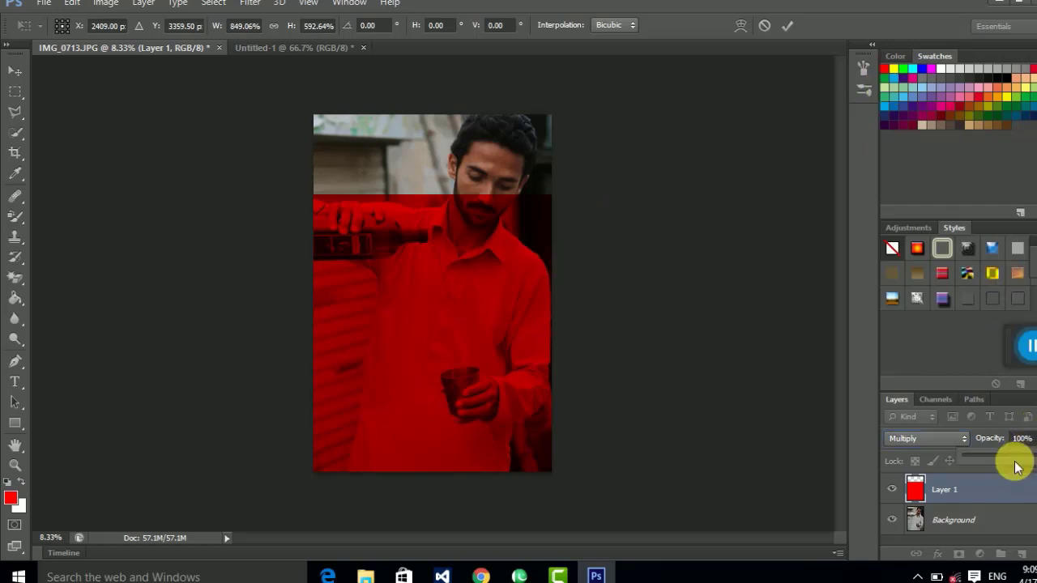
{"action": "left_click_drag", "start_coordinate": [1014, 462], "coordinate": [1027, 462]}
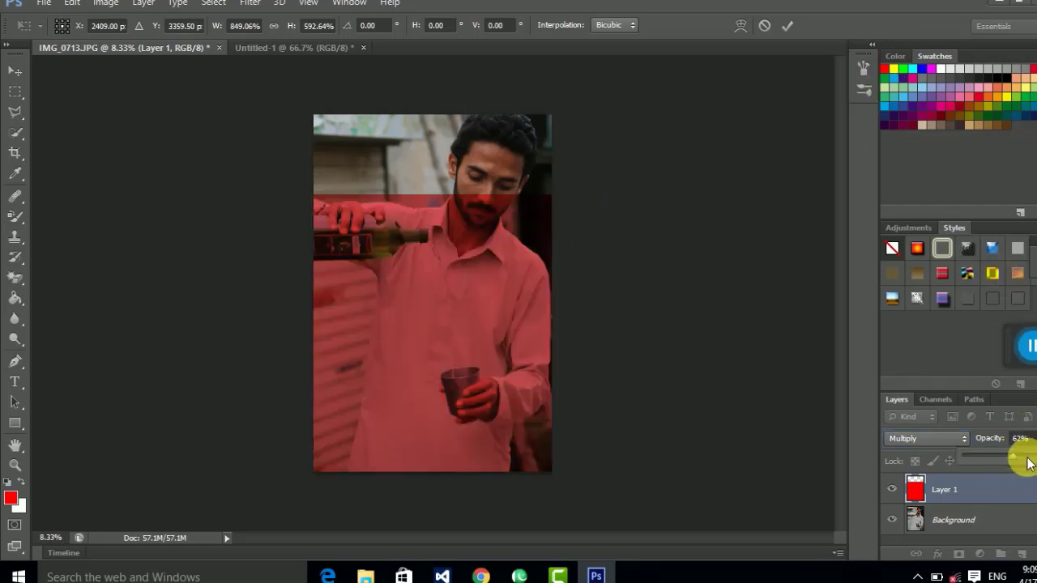
{"action": "mouse_move", "coordinate": [1026, 463]}
{"action": "left_mouse_down"}
{"action": "mouse_move", "coordinate": [1006, 461]}
{"action": "mouse_move", "coordinate": [1021, 464]}
{"action": "left_mouse_up"}
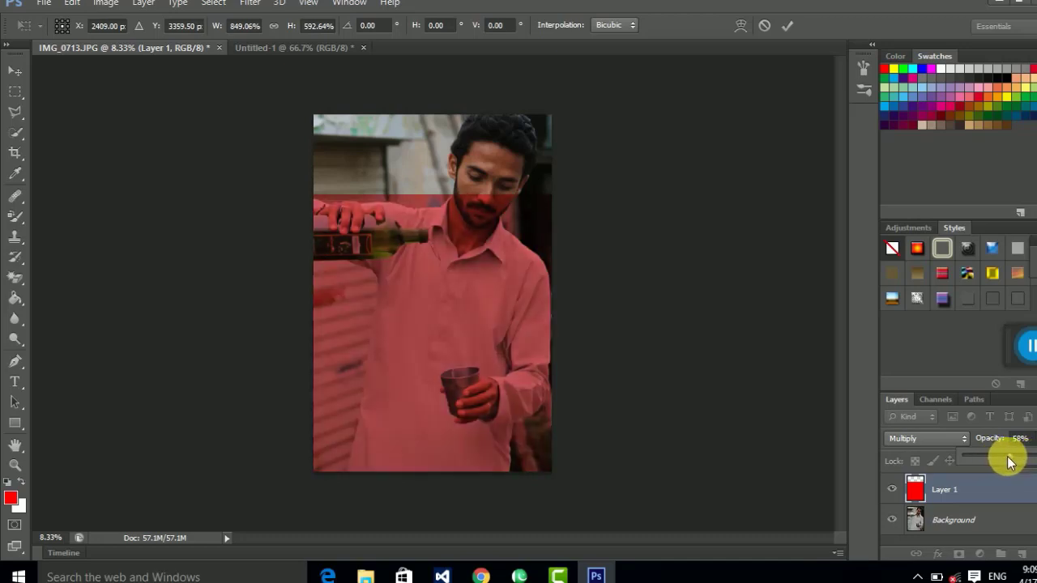
{"action": "left_click", "coordinate": [14, 112]}
Apply the red layer's resize and abandon a first lasso outline.
{"action": "left_click", "coordinate": [442, 224]}
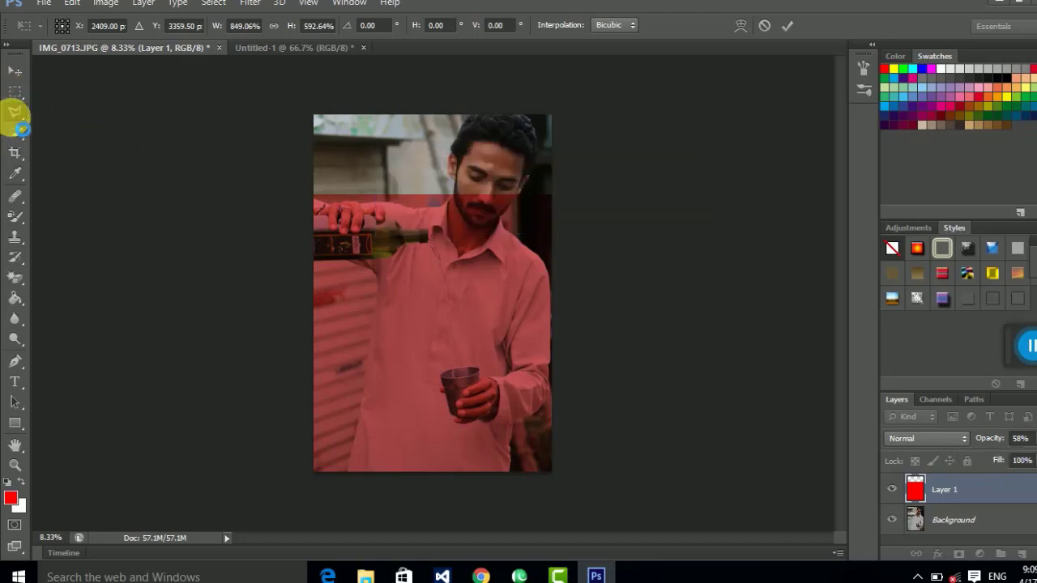
{"action": "left_click_drag", "start_coordinate": [14, 112], "coordinate": [91, 185]}
{"action": "left_click", "coordinate": [99, 125]}
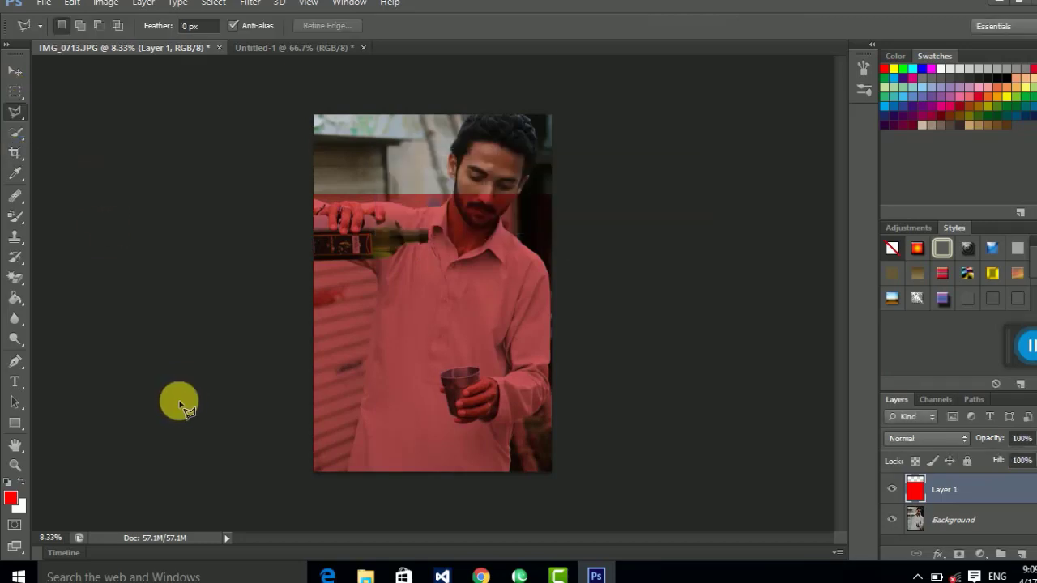
{"action": "left_click", "coordinate": [177, 399]}
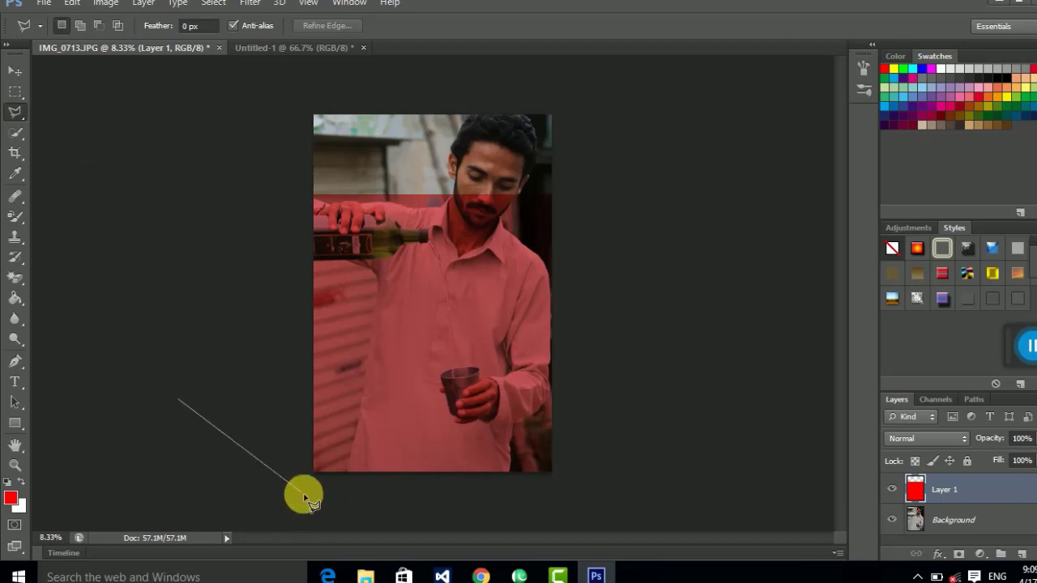
{"action": "scroll", "coordinate": [315, 493], "scroll_direction": "up", "scroll_amount": 1}
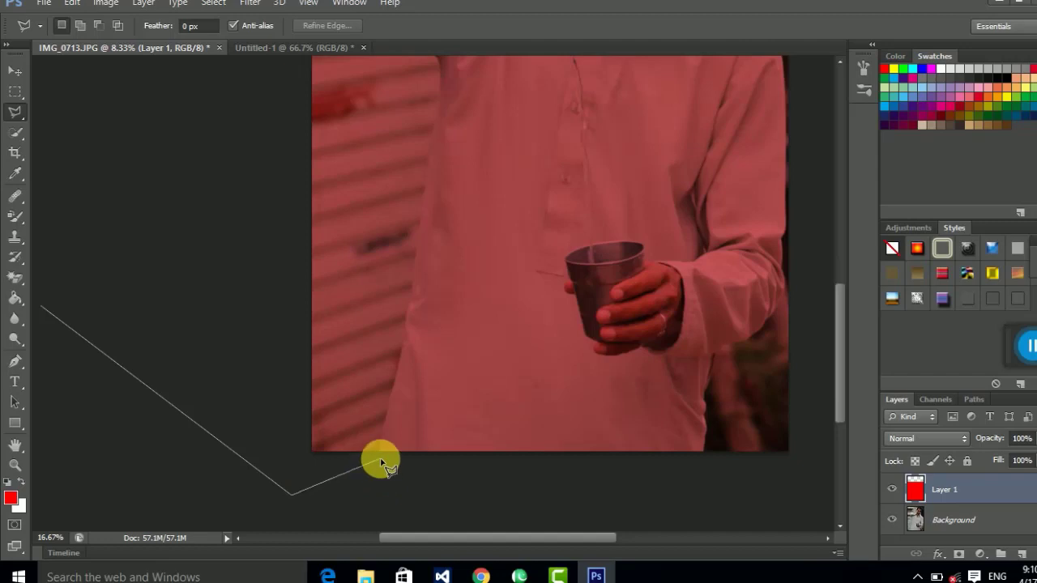
{"action": "key", "text": "Escape"}
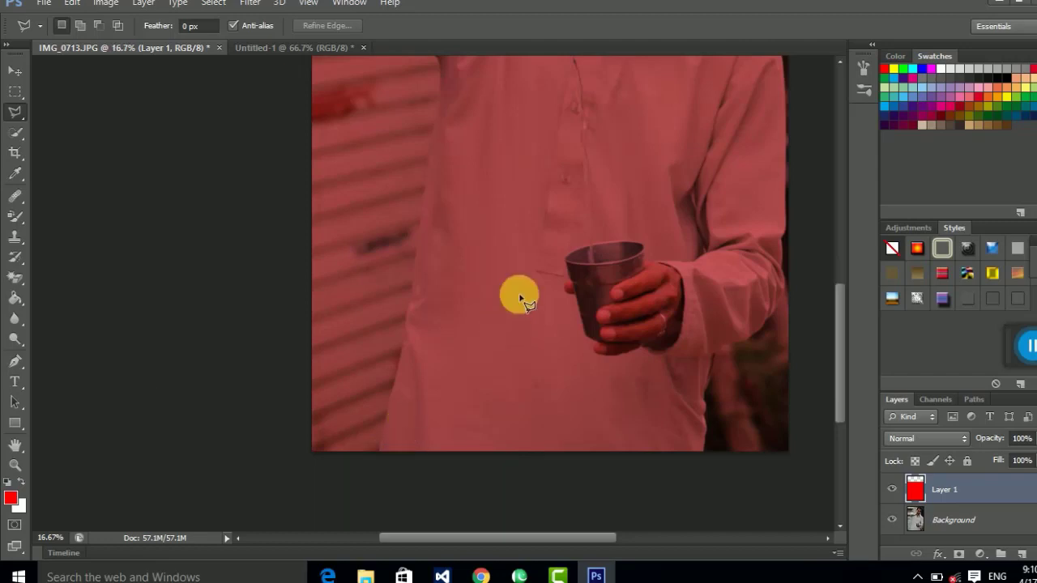
{"action": "right_click", "coordinate": [18, 92]}
{"action": "left_click", "coordinate": [14, 71]}
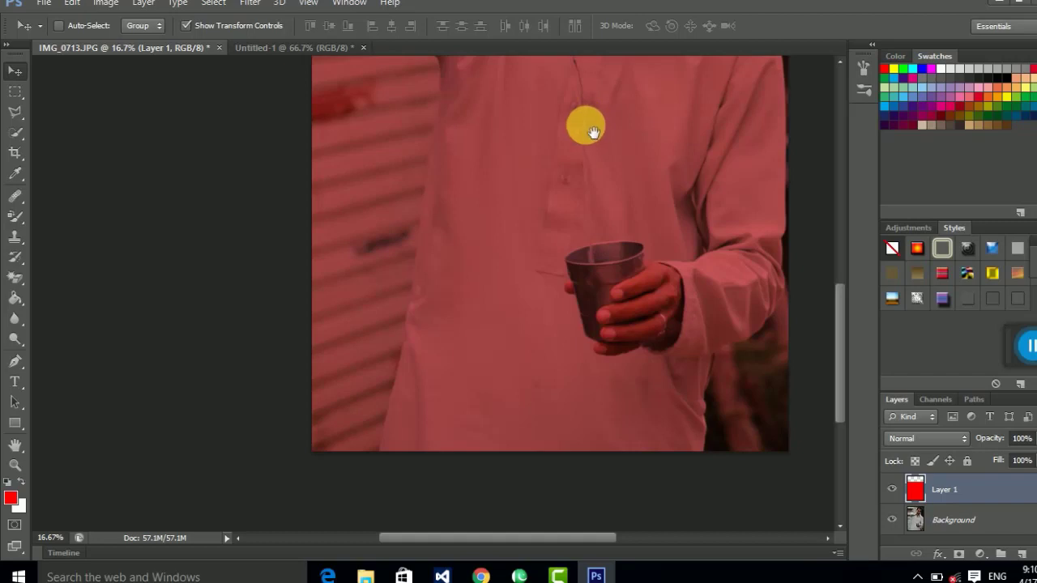
{"action": "mouse_move", "coordinate": [580, 110]}
{"action": "left_mouse_down"}
{"action": "mouse_move", "coordinate": [345, 345]}
{"action": "mouse_move", "coordinate": [504, 185]}
{"action": "mouse_move", "coordinate": [232, 190]}
{"action": "mouse_move", "coordinate": [640, 155]}
{"action": "mouse_move", "coordinate": [571, 145]}
{"action": "left_mouse_up"}
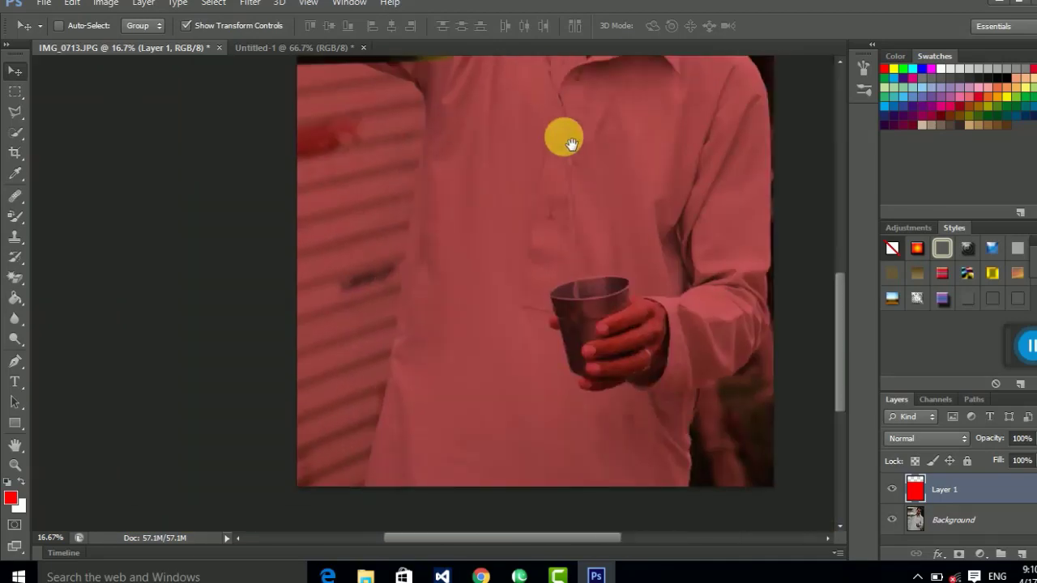
Trace a Polygonal Lasso outline around the man, his pouring arm and glass.
{"action": "right_click", "coordinate": [14, 112]}
{"action": "left_click", "coordinate": [66, 122]}
{"action": "left_click", "coordinate": [215, 460]}
{"action": "left_click", "coordinate": [342, 519]}
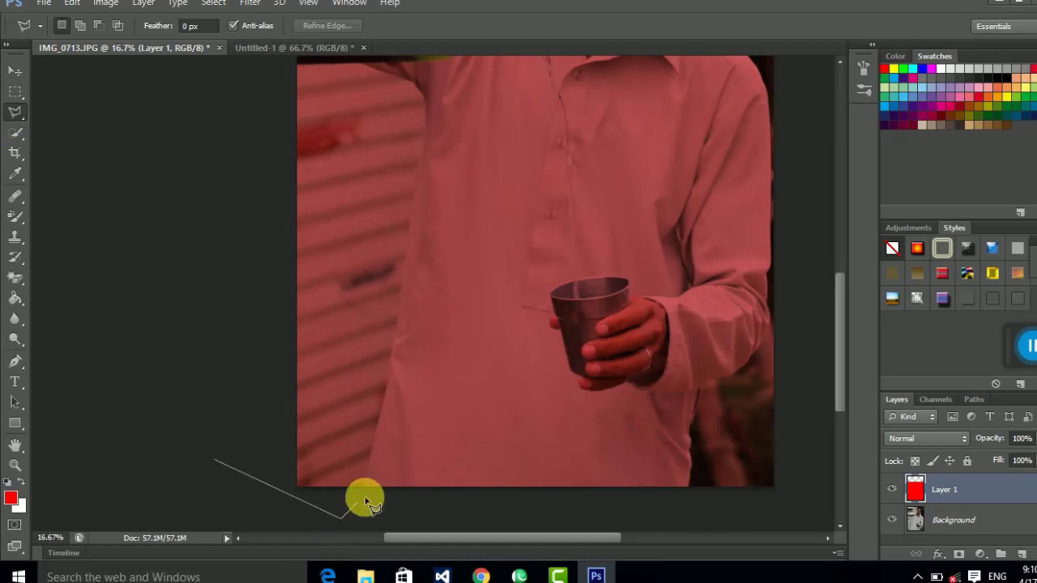
{"action": "left_click", "coordinate": [366, 488]}
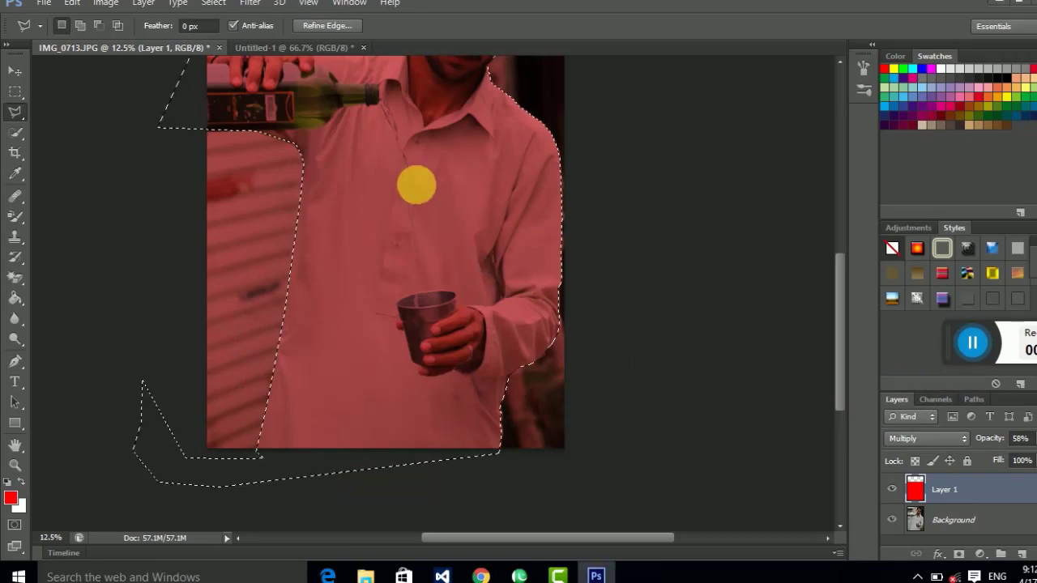
{"action": "scroll", "coordinate": [414, 220], "scroll_direction": "up", "scroll_amount": 5}
{"action": "left_click_drag", "start_coordinate": [412, 297], "coordinate": [417, 262]}
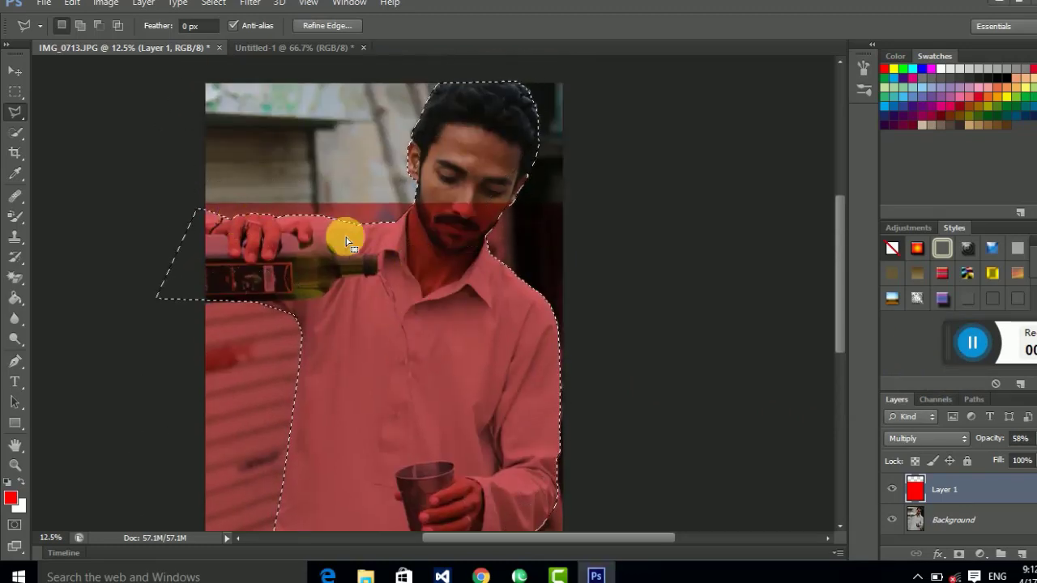
{"action": "right_click", "coordinate": [15, 111]}
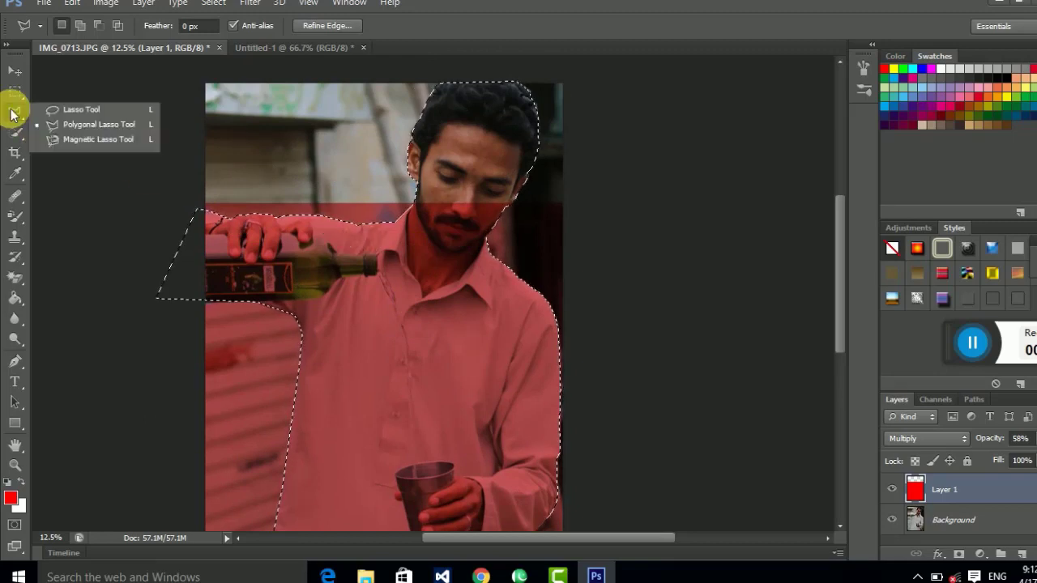
{"action": "left_click", "coordinate": [74, 129]}
{"action": "right_click", "coordinate": [371, 290]}
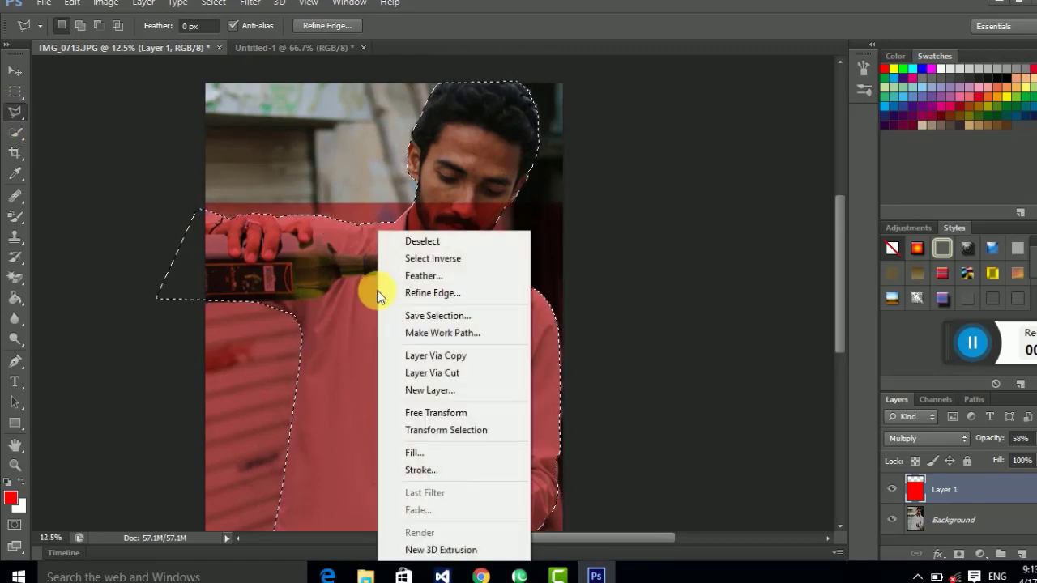
Invert the selection, delete the background's red tint, and fill the photo's background red.
{"action": "left_click", "coordinate": [462, 258]}
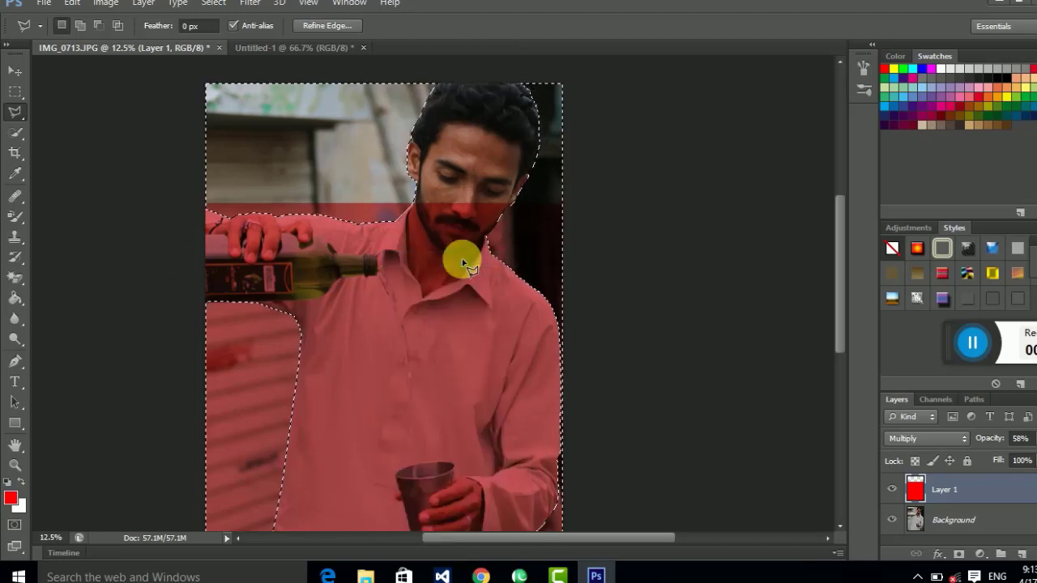
{"action": "key", "text": "Delete"}
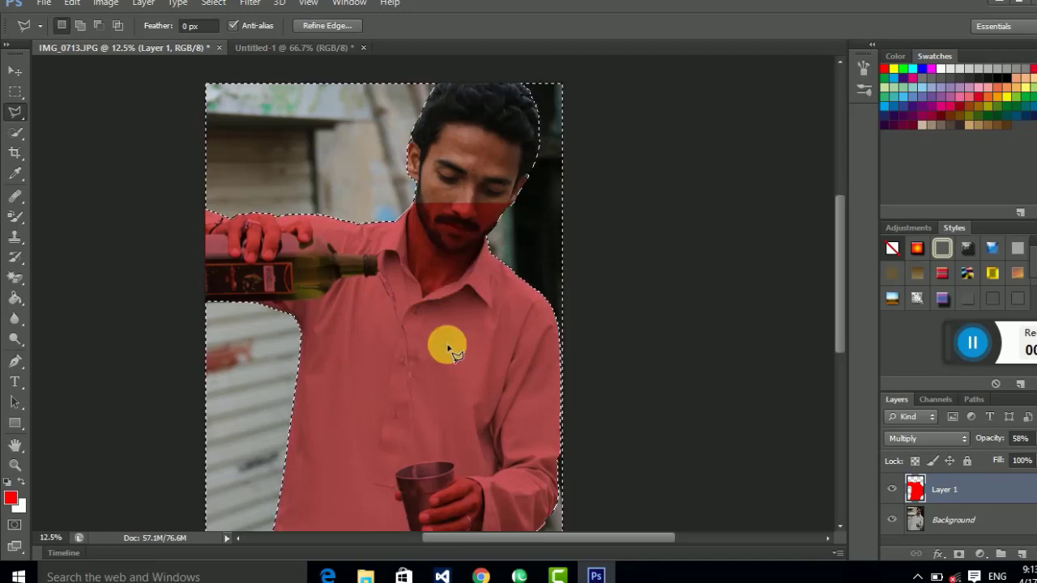
{"action": "left_click_drag", "start_coordinate": [448, 347], "coordinate": [454, 322]}
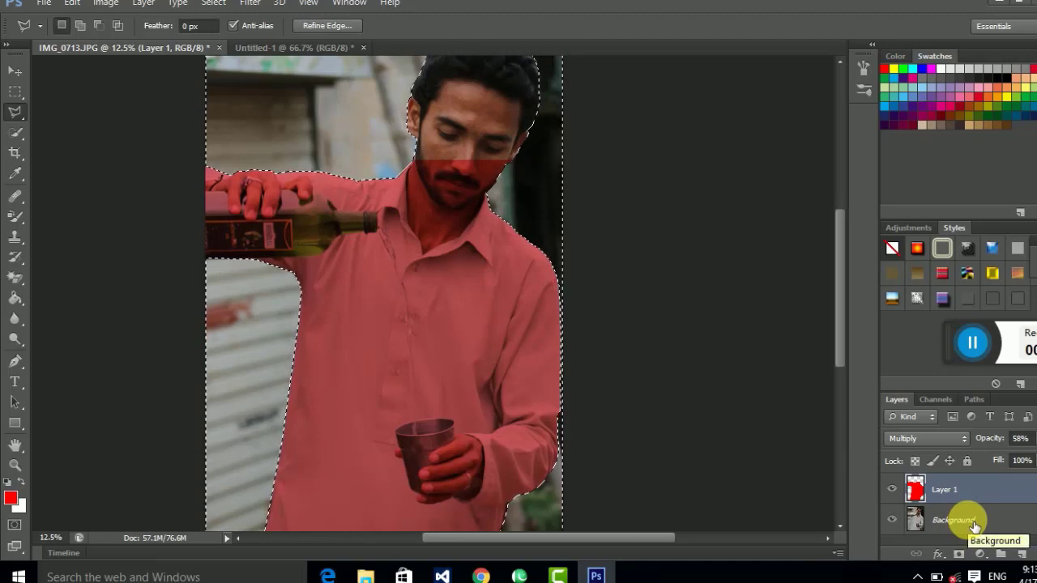
{"action": "left_click", "coordinate": [960, 523]}
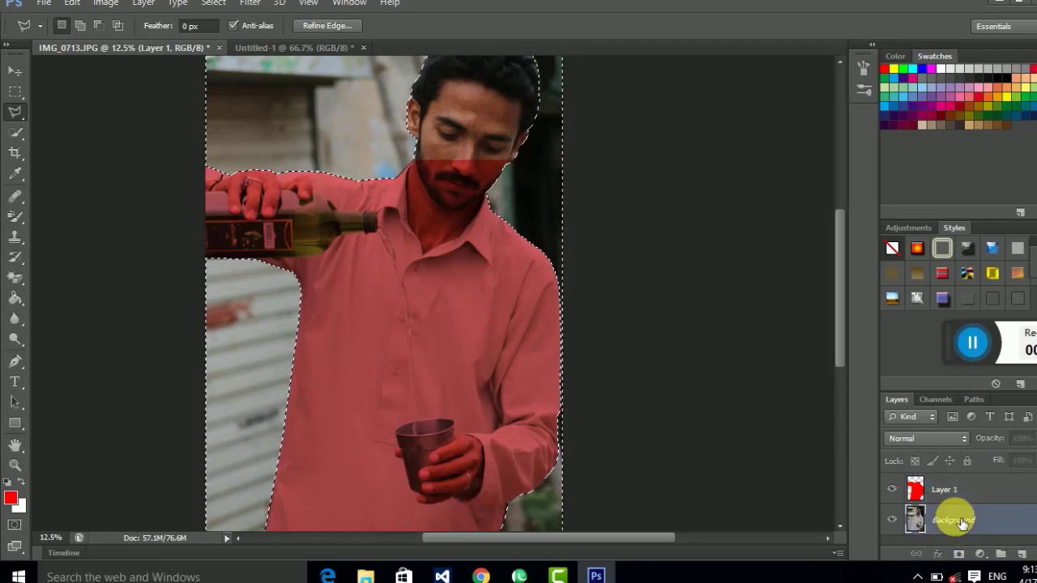
{"action": "key", "text": "i"}
{"action": "key", "text": "shift+F5"}
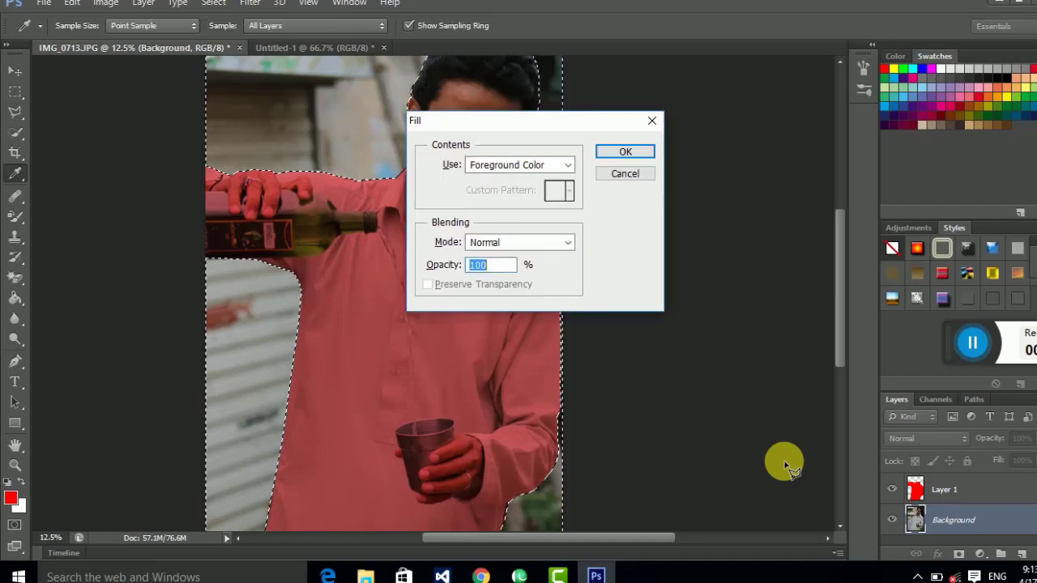
{"action": "left_click", "coordinate": [613, 151]}
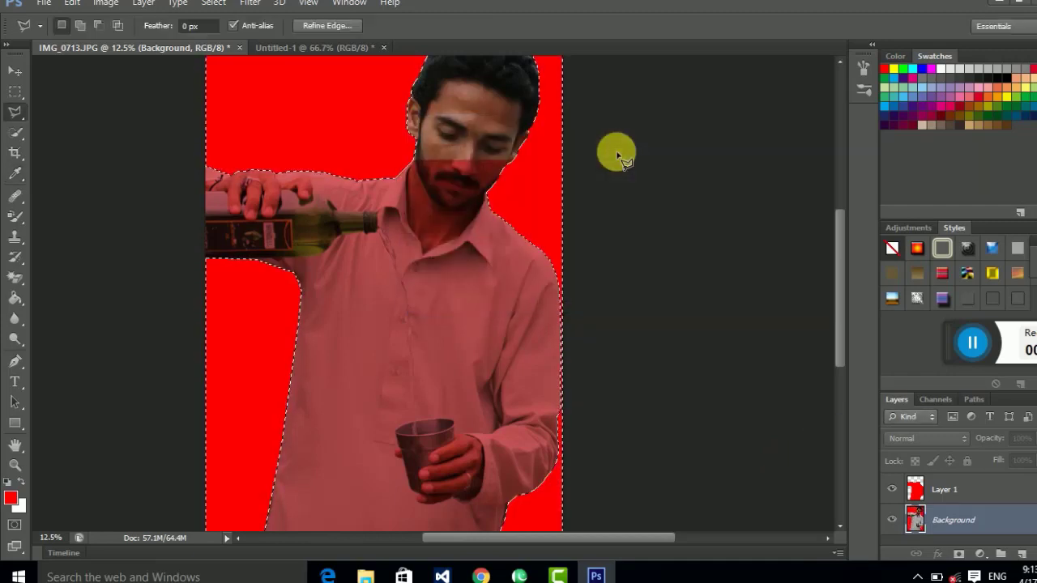
Erase the red background patches with the Magic Eraser, leaving transparency around the man.
{"action": "key", "text": "l"}
{"action": "left_click", "coordinate": [18, 284]}
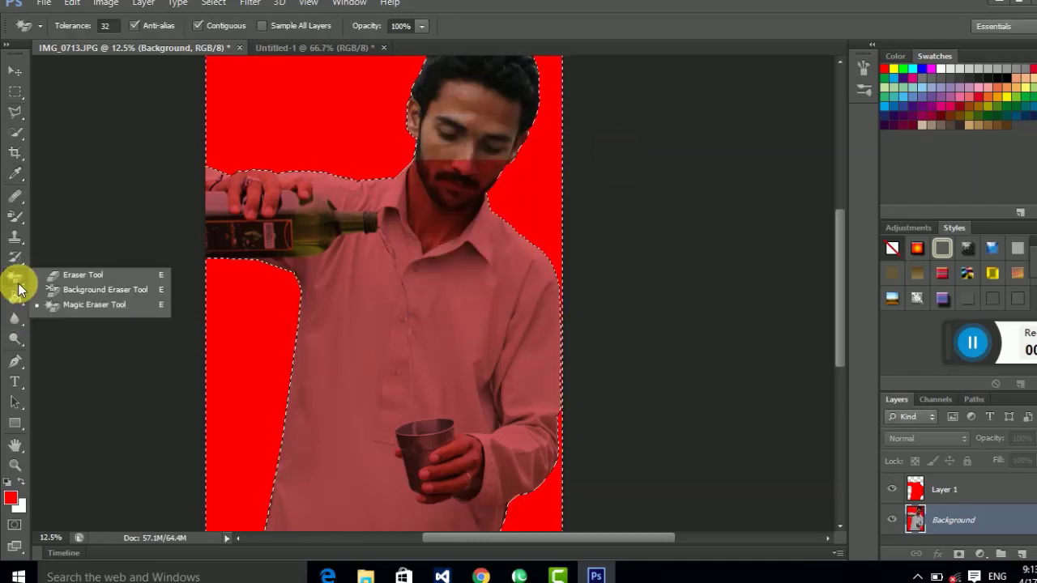
{"action": "left_click", "coordinate": [100, 306]}
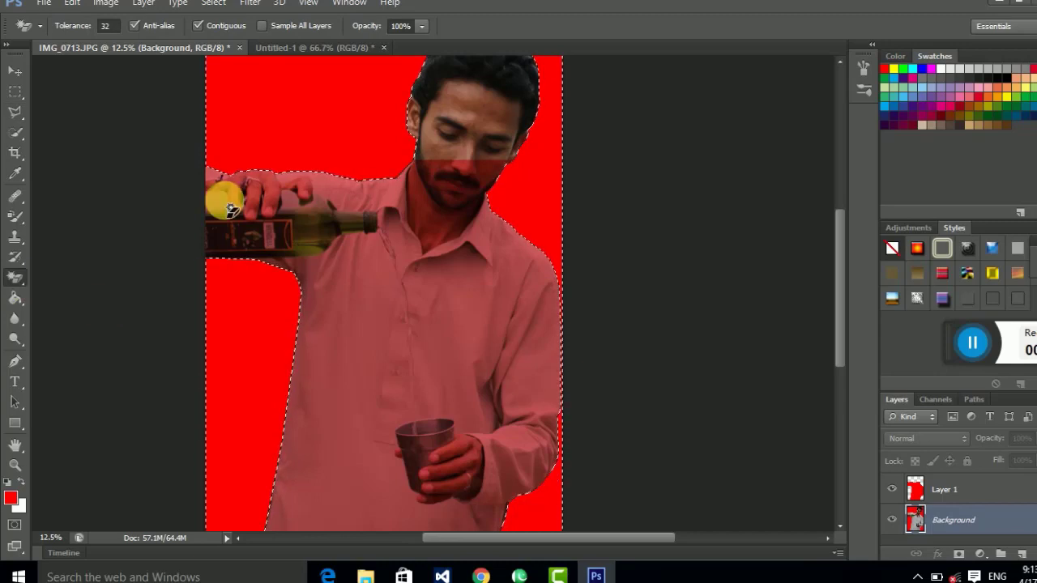
{"action": "left_click", "coordinate": [299, 146]}
{"action": "left_click", "coordinate": [519, 197]}
{"action": "left_click", "coordinate": [343, 332]}
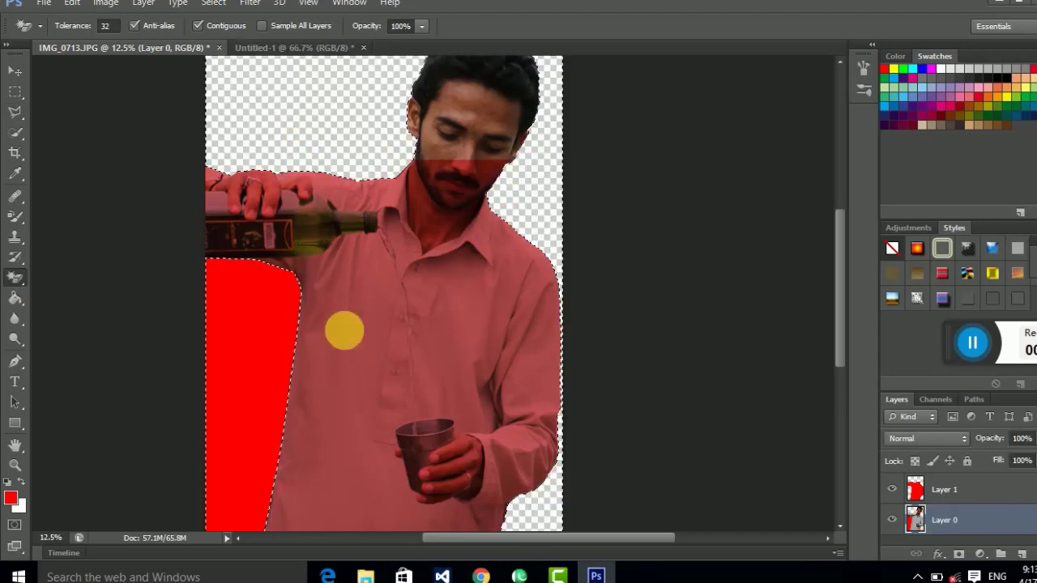
{"action": "left_click", "coordinate": [276, 348]}
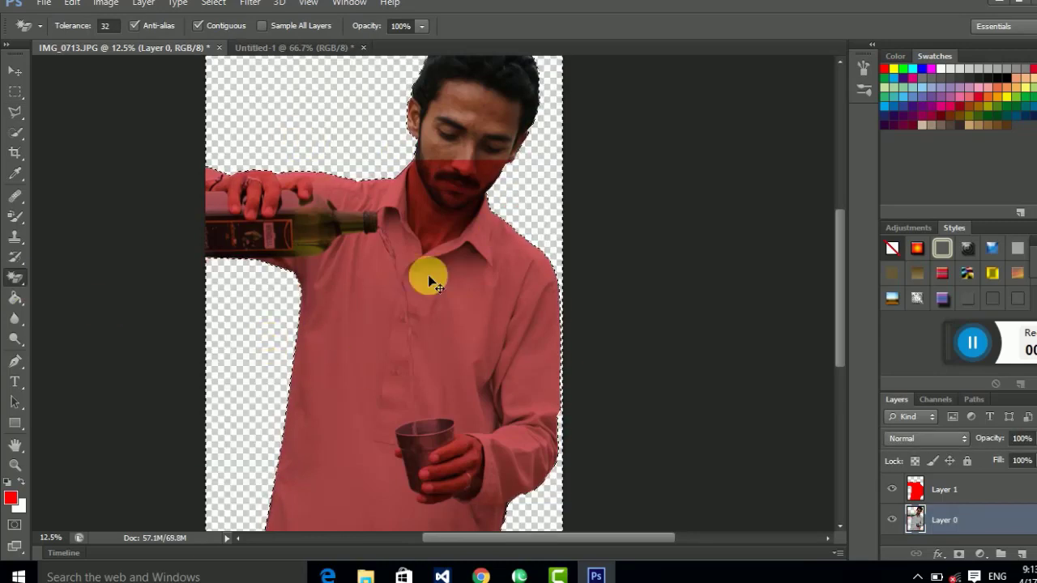
{"action": "key", "text": "ctrl+minus"}
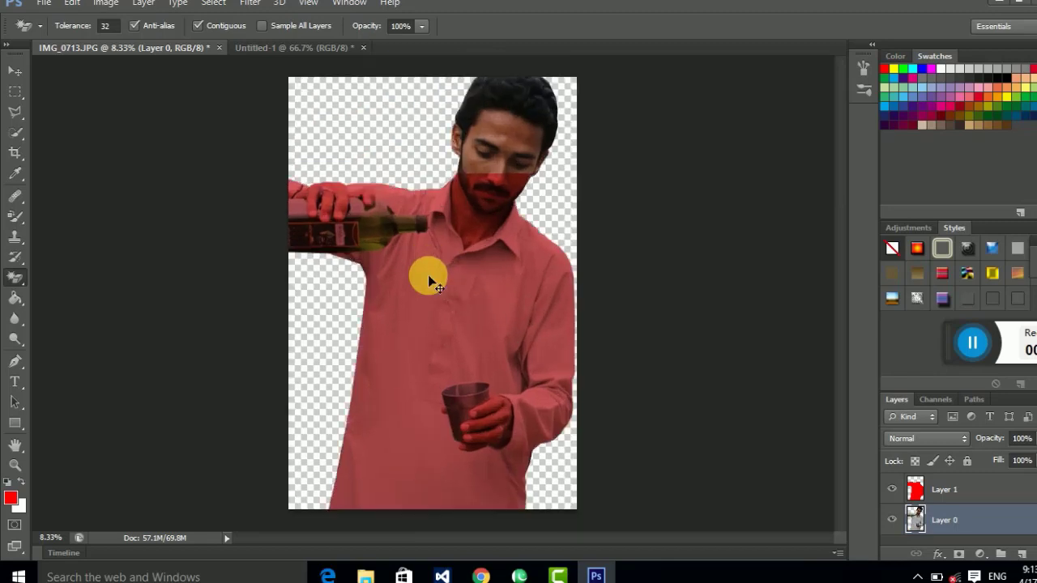
{"action": "key", "text": "ctrl+plus"}
{"action": "left_click_drag", "start_coordinate": [428, 278], "coordinate": [385, 301]}
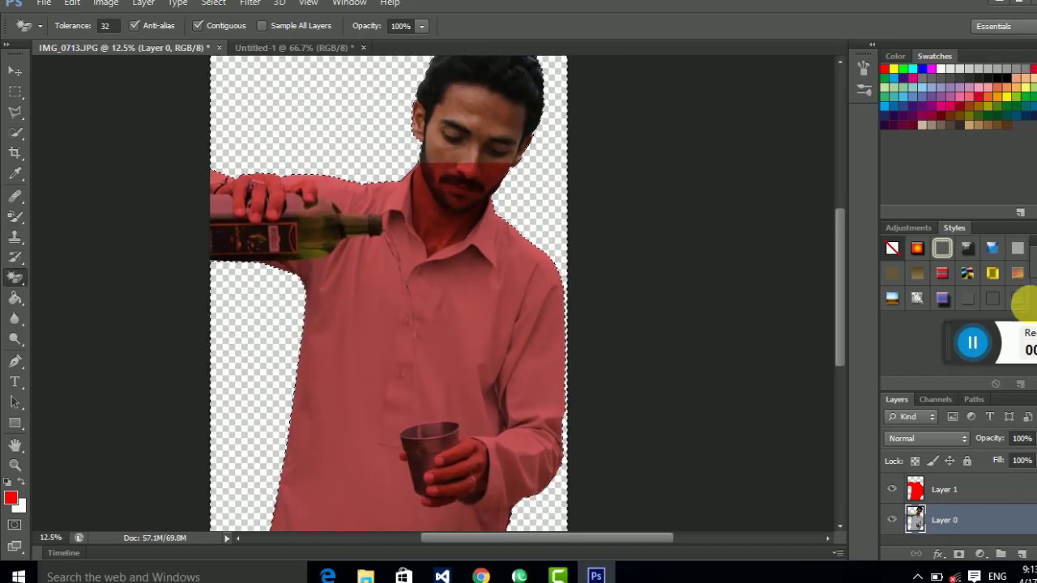
Lasso the man's lower face and neck, delete Layer 1's red there, then deselect.
{"action": "key", "text": "ctrl+plus"}
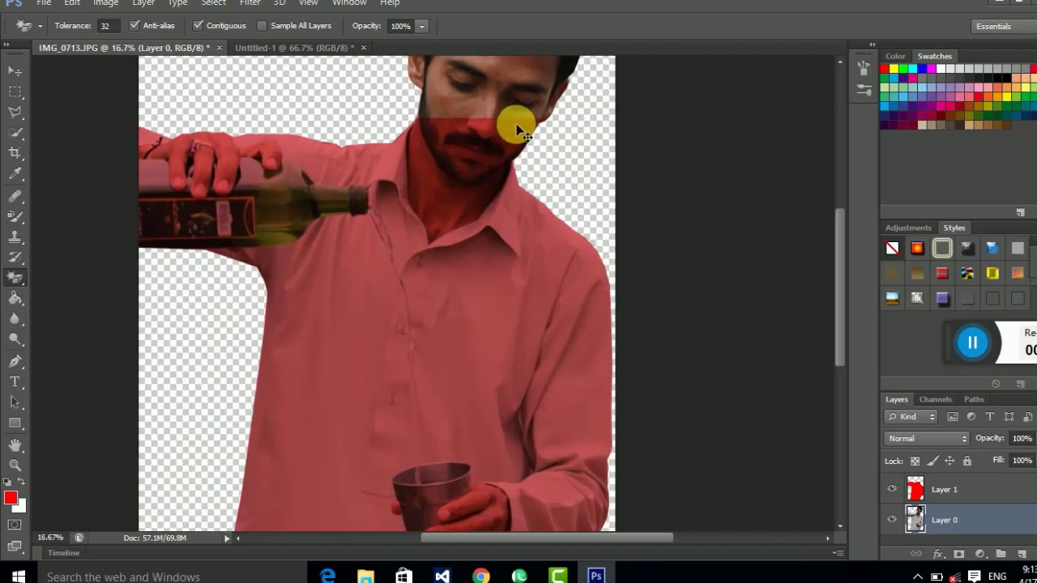
{"action": "key", "text": "ctrl+plus"}
{"action": "scroll", "coordinate": [510, 259], "scroll_direction": "up", "scroll_amount": 1}
{"action": "scroll", "coordinate": [538, 237], "scroll_direction": "up", "scroll_amount": 3}
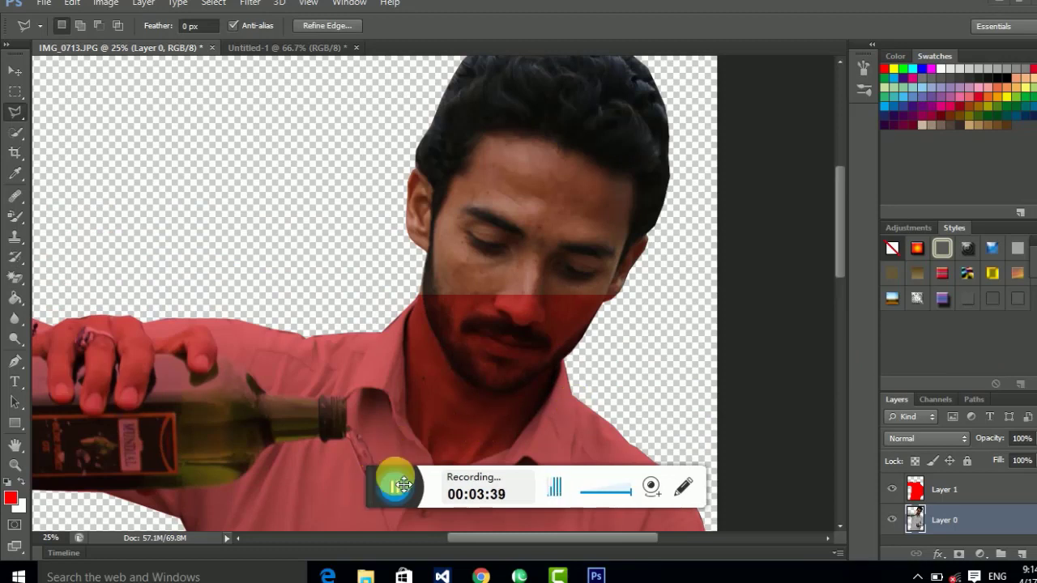
{"action": "left_click_drag", "start_coordinate": [379, 481], "coordinate": [962, 344]}
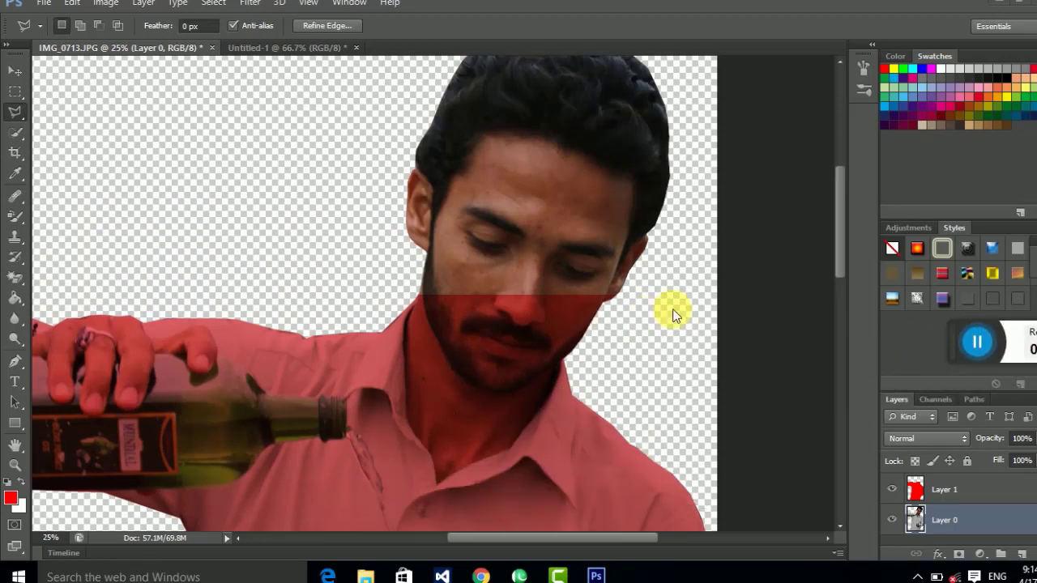
{"action": "double_click", "coordinate": [669, 309]}
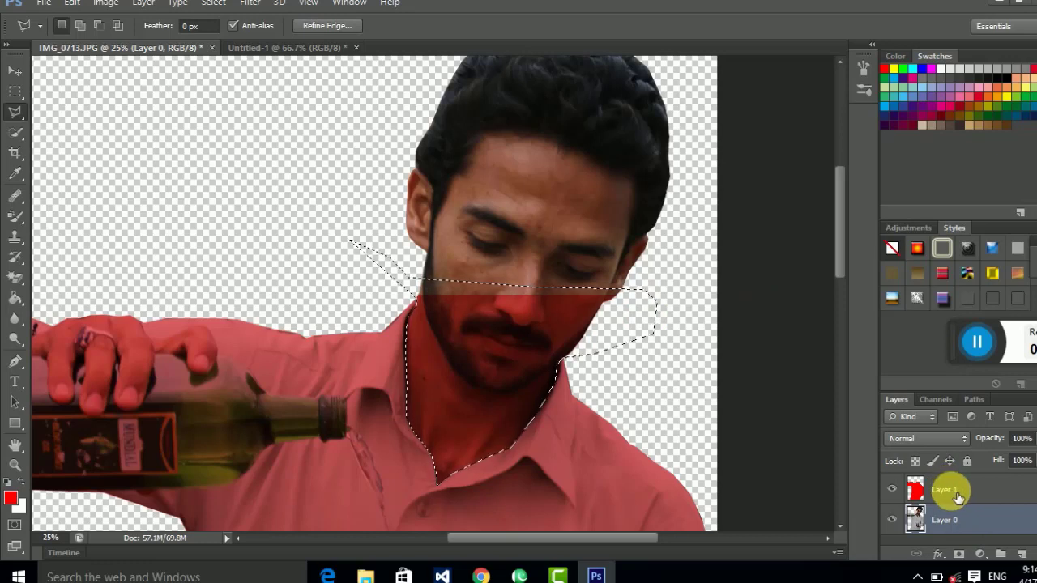
{"action": "left_click", "coordinate": [959, 498]}
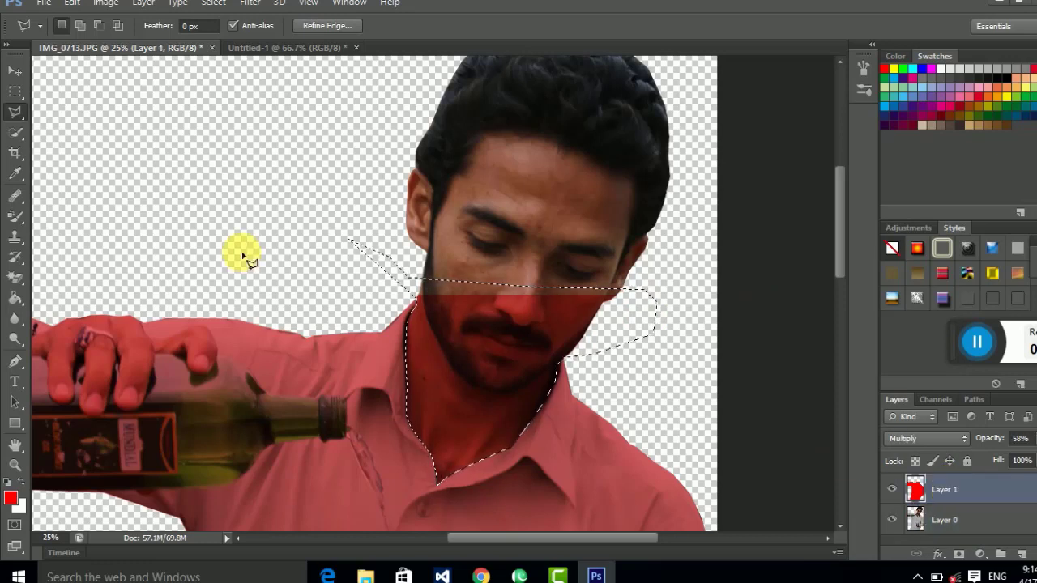
{"action": "key", "text": "Delete"}
{"action": "left_click", "coordinate": [15, 94]}
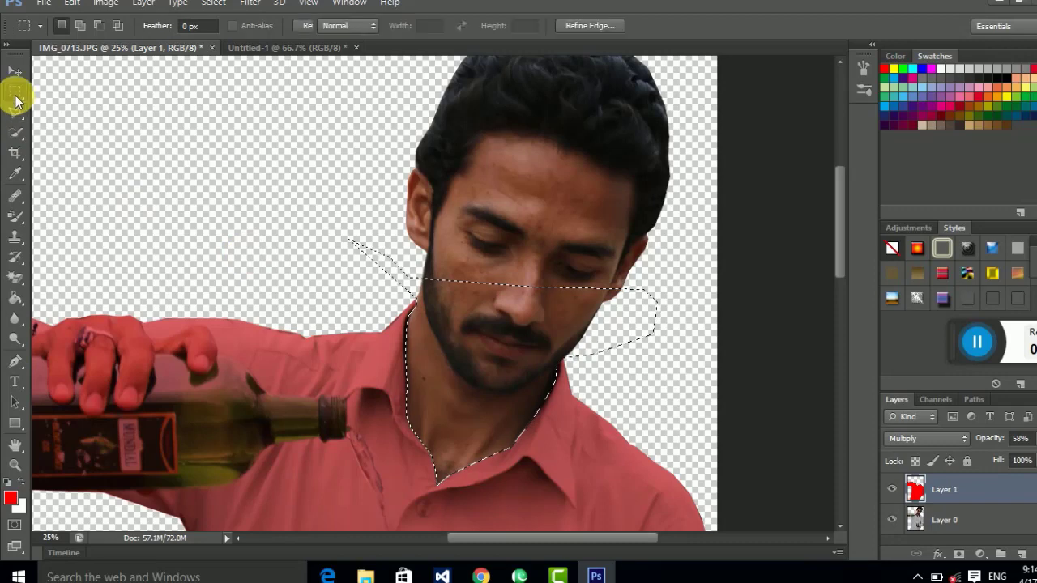
{"action": "left_click", "coordinate": [113, 89]}
{"action": "left_click", "coordinate": [185, 100]}
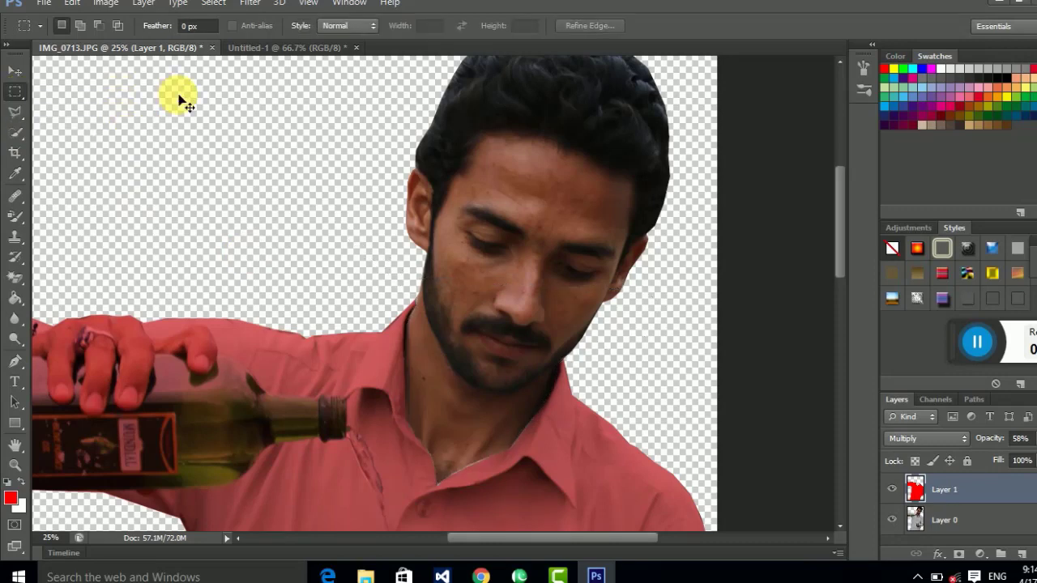
{"action": "key", "text": "ctrl+minus"}
Delete the red tint over the selected bottle hand and steel glass, then check by zooming.
{"action": "mouse_move", "coordinate": [302, 267]}
{"action": "left_mouse_down"}
{"action": "mouse_move", "coordinate": [357, 198]}
{"action": "mouse_move", "coordinate": [324, 162]}
{"action": "mouse_move", "coordinate": [347, 230]}
{"action": "left_mouse_up"}
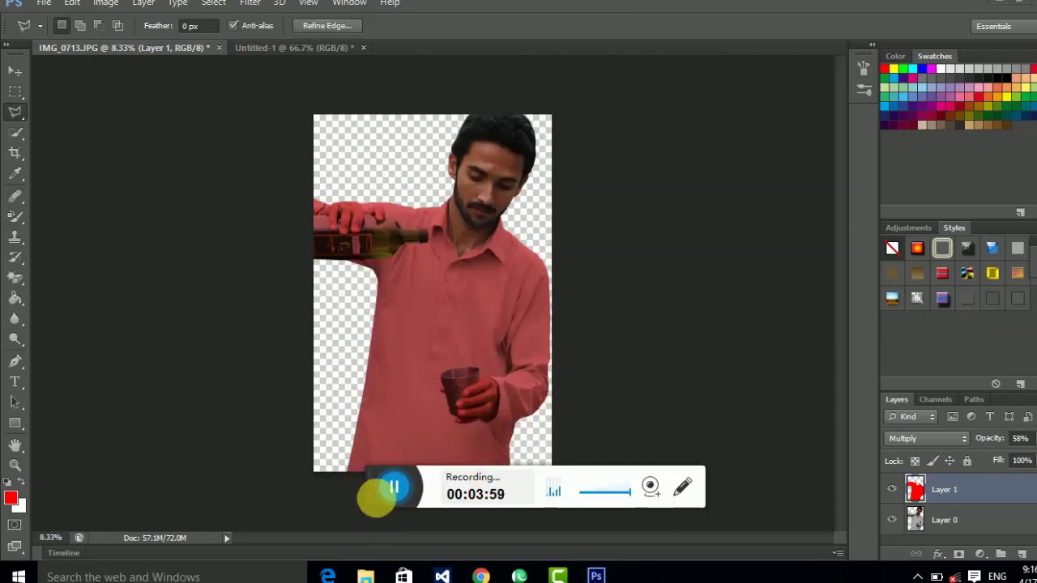
{"action": "left_click_drag", "start_coordinate": [952, 384], "coordinate": [956, 366]}
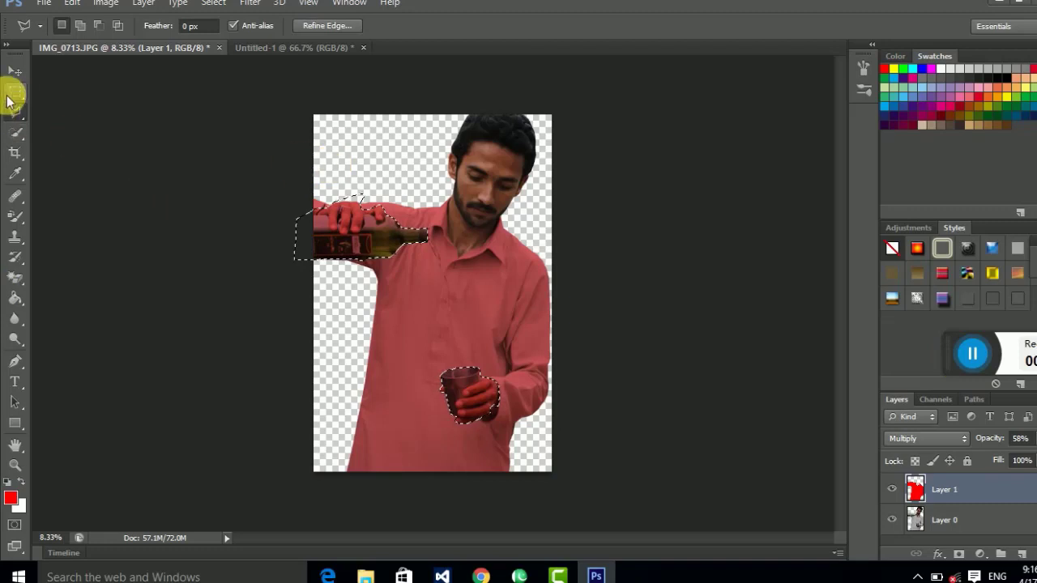
{"action": "key", "text": "Delete"}
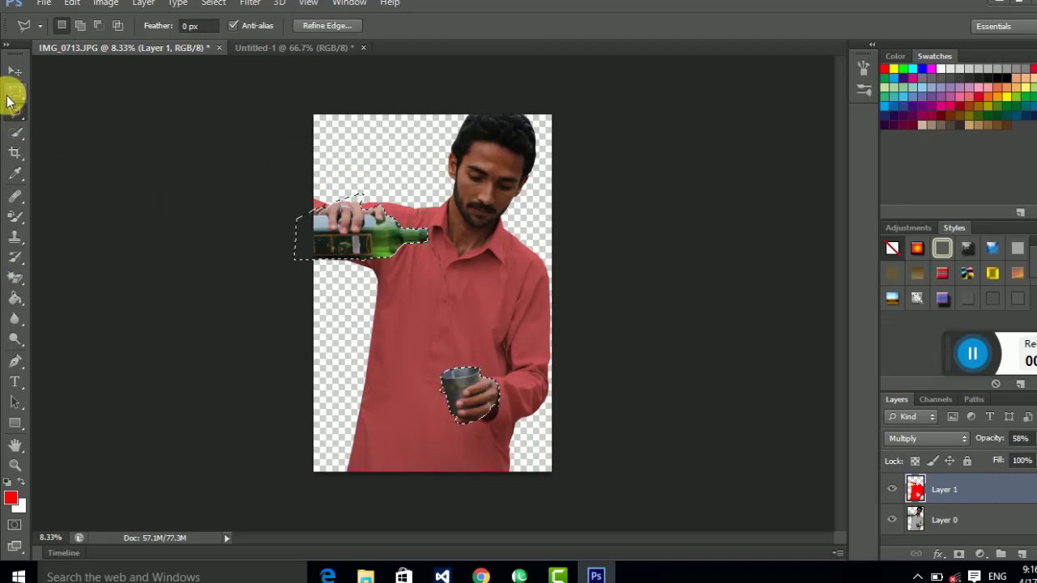
{"action": "key", "text": "ctrl+plus"}
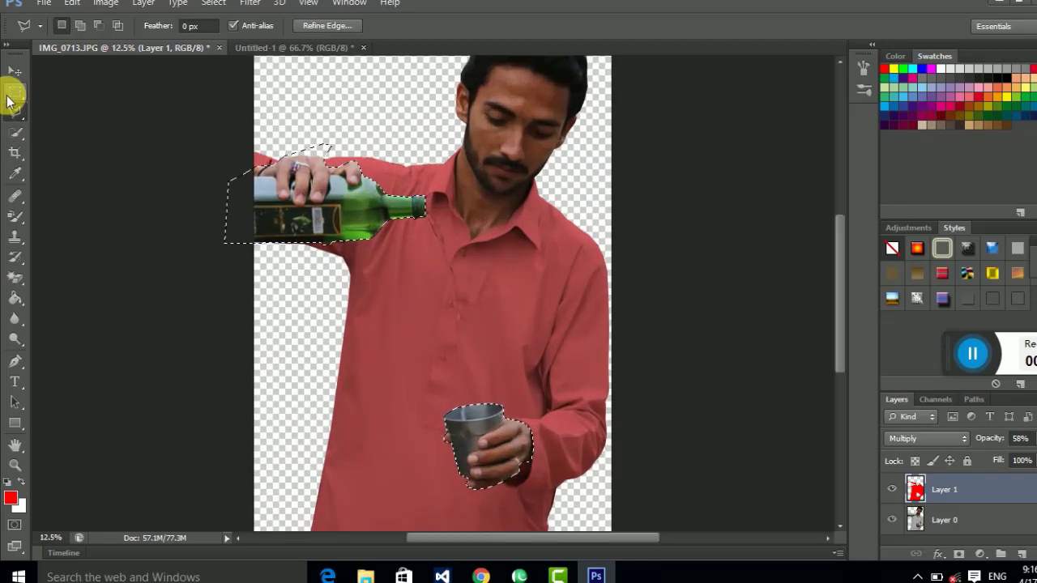
{"action": "left_click", "coordinate": [352, 213]}
{"action": "left_click_drag", "start_coordinate": [425, 220], "coordinate": [416, 204]}
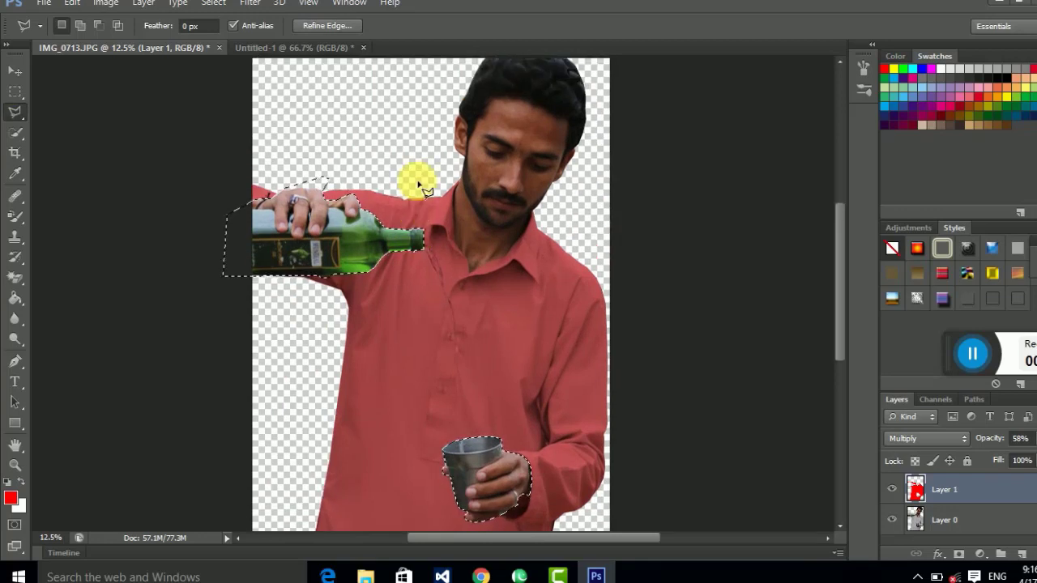
{"action": "key", "text": "ctrl+plus"}
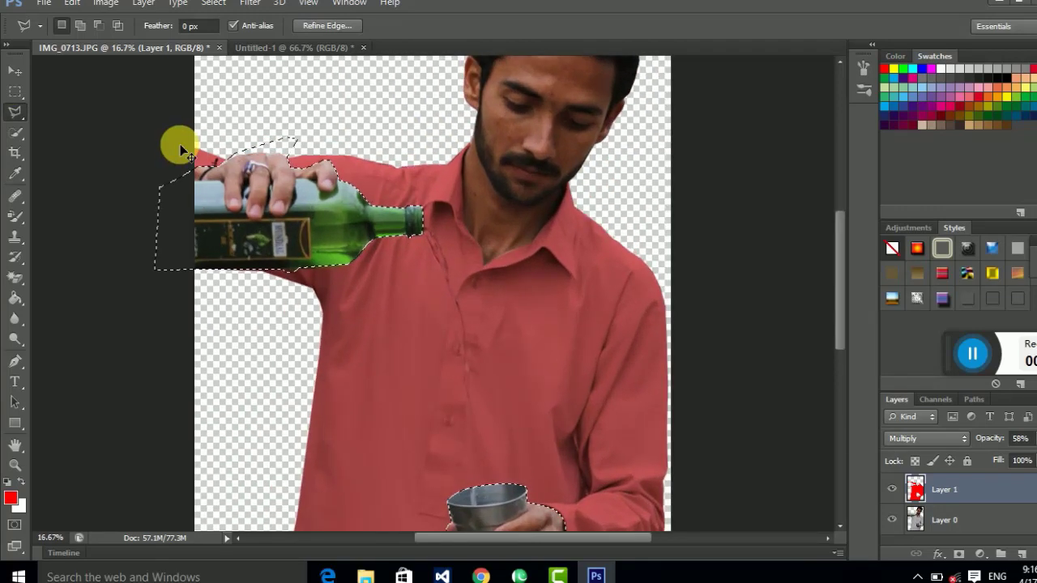
{"action": "key", "text": "ctrl+minus"}
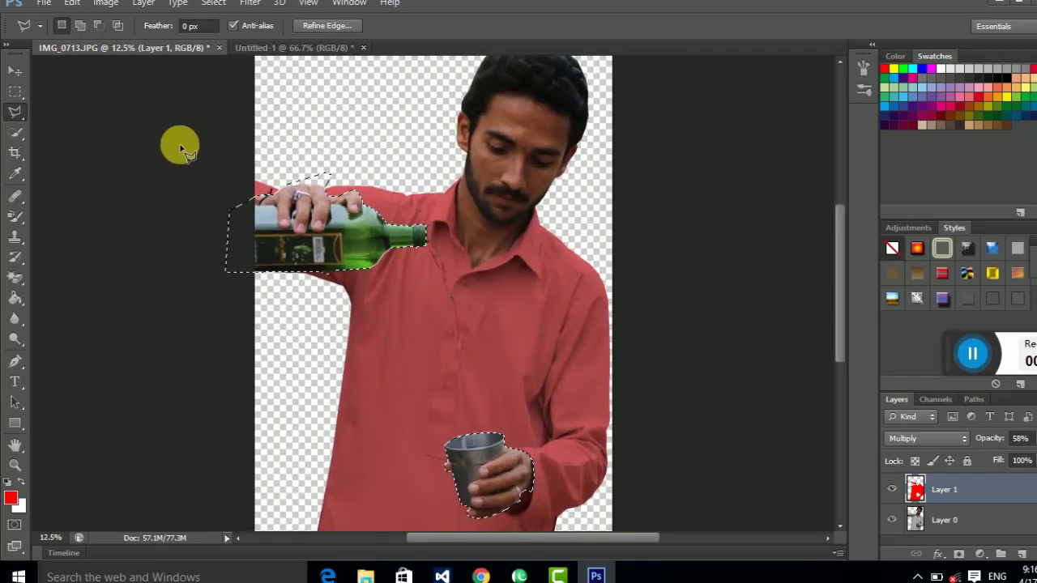
Apply Auto Levels to Layer 0 while the bottle-and-glass selection is active.
{"action": "left_click", "coordinate": [15, 71]}
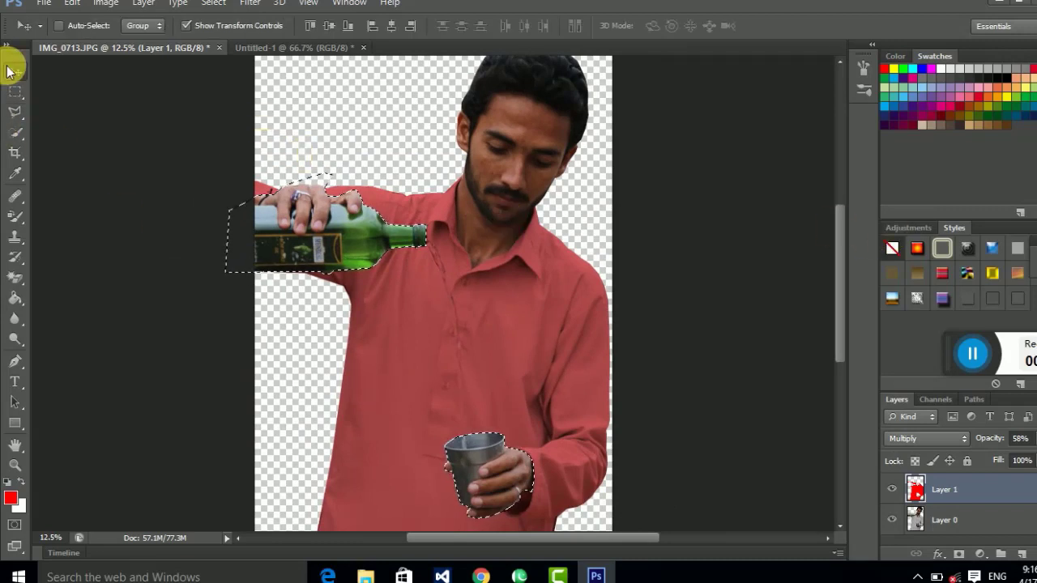
{"action": "left_click", "coordinate": [14, 96]}
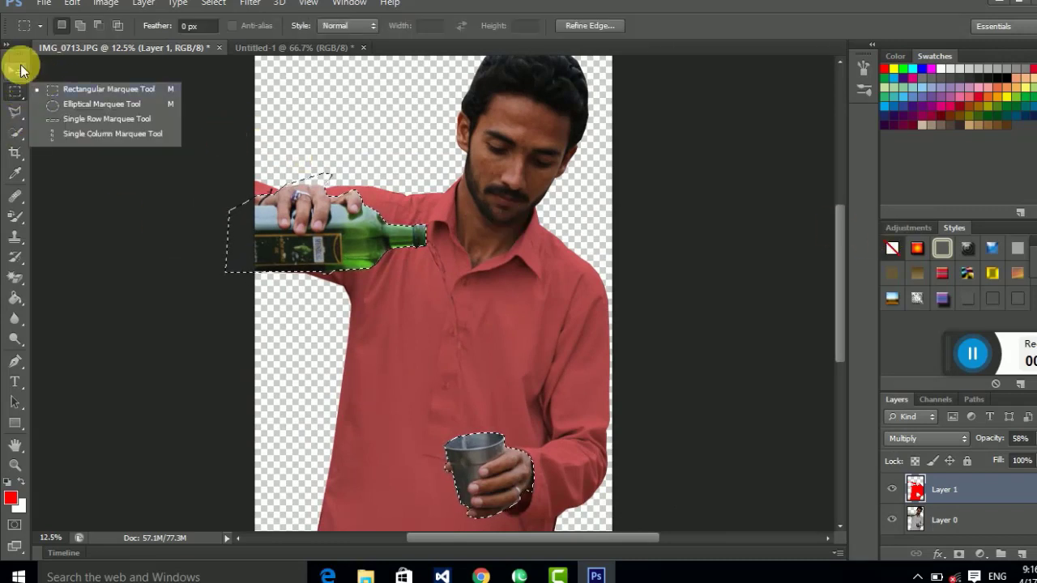
{"action": "left_click", "coordinate": [17, 69]}
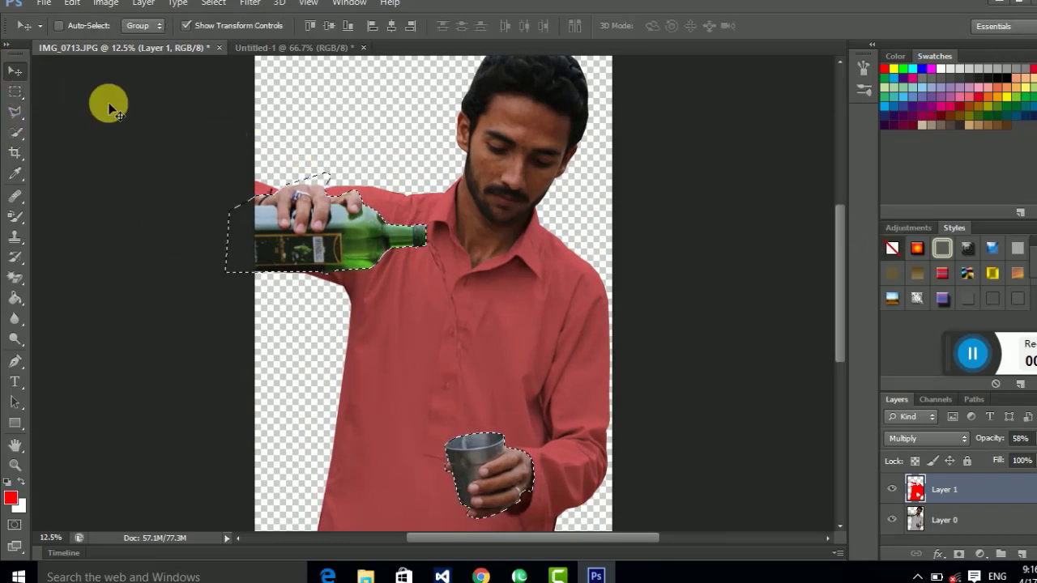
{"action": "left_click", "coordinate": [944, 519]}
{"action": "key", "text": "ctrl+minus"}
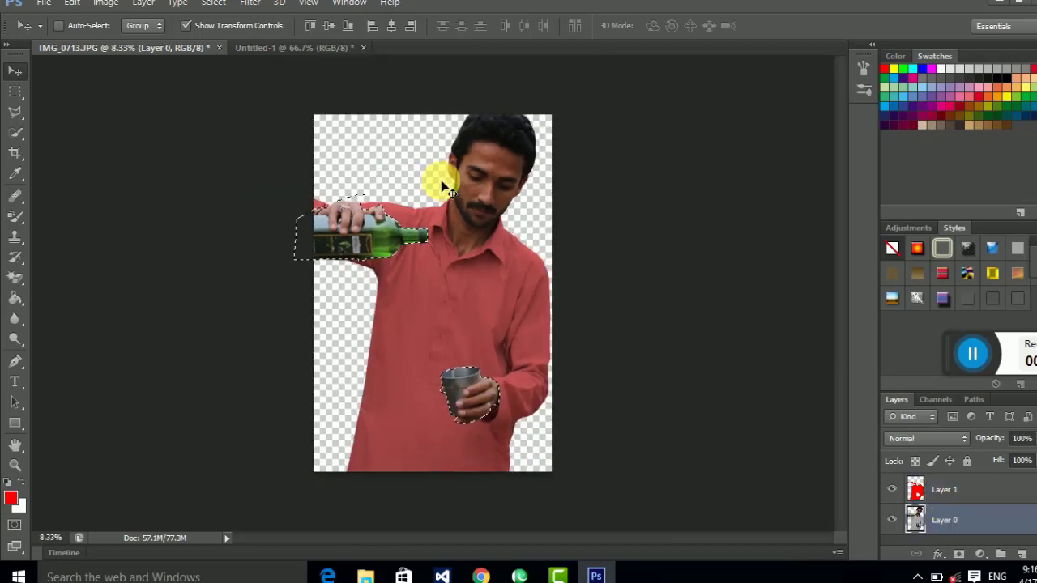
{"action": "key", "text": "ctrl+l"}
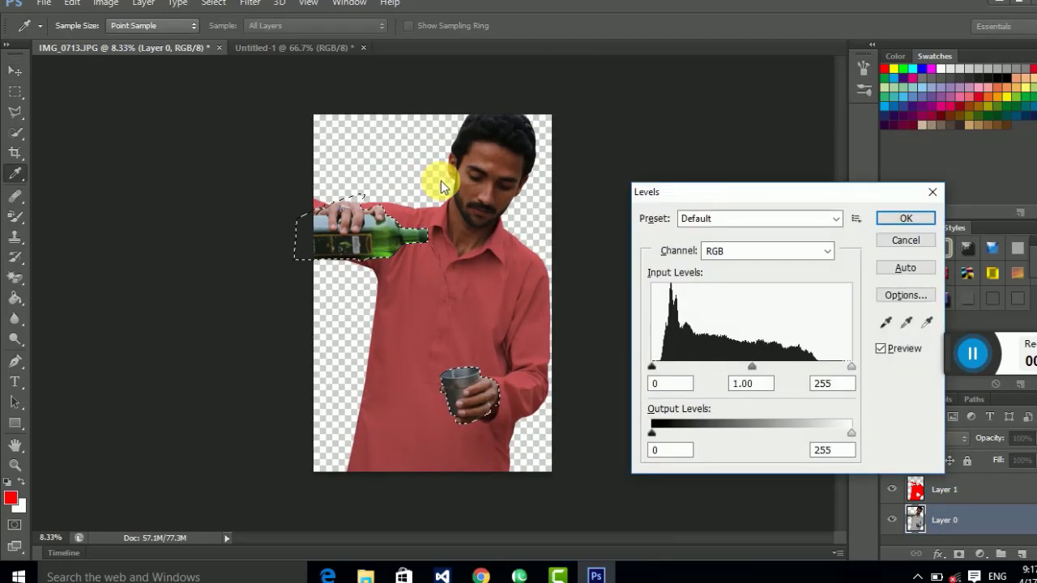
{"action": "left_click", "coordinate": [903, 271]}
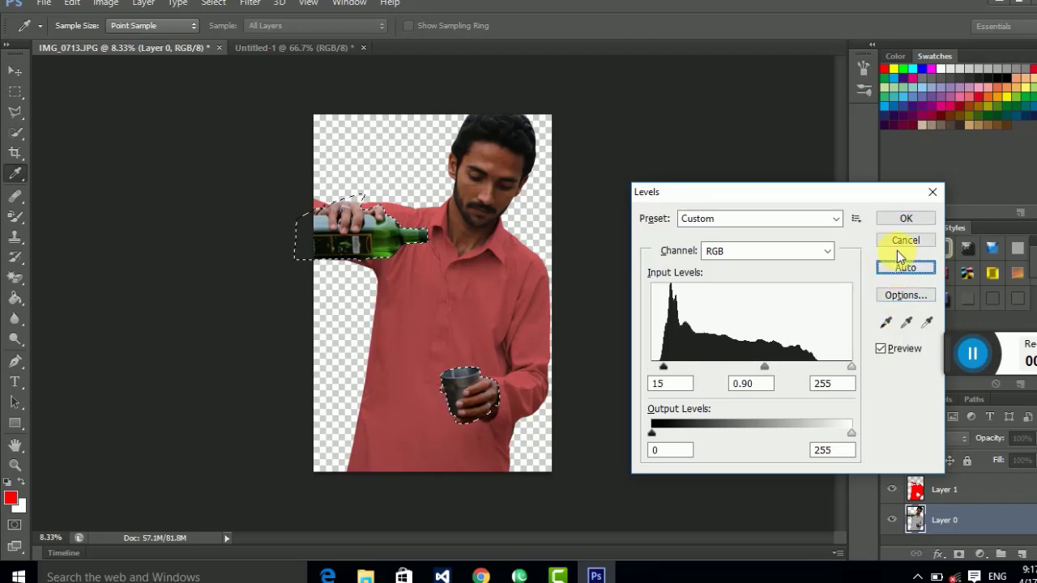
{"action": "left_click", "coordinate": [908, 220]}
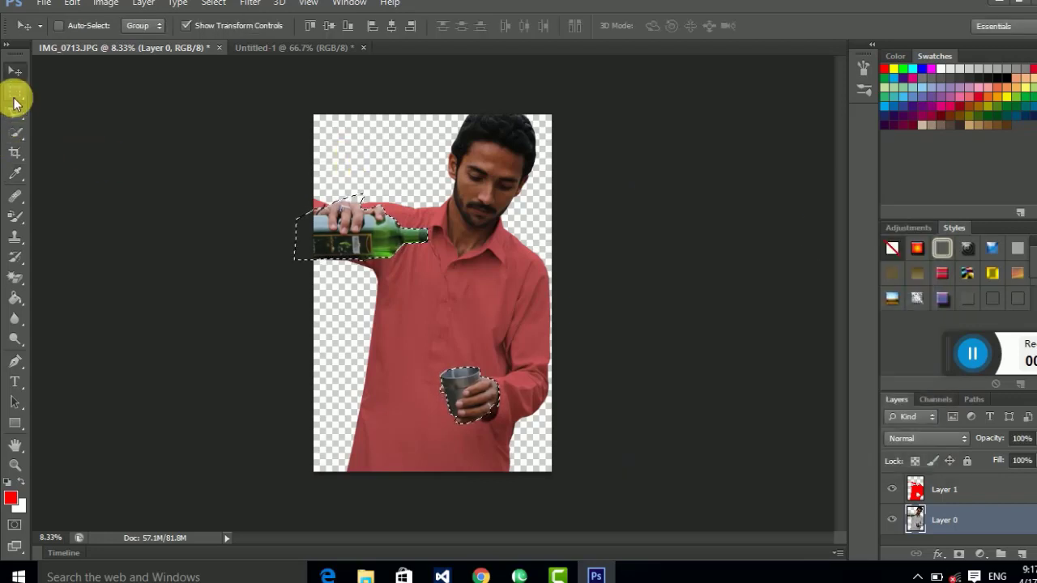
Deselect and apply Auto Levels (15 / 0.90 / 255) to all of Layer 0.
{"action": "right_click", "coordinate": [15, 99]}
{"action": "left_click", "coordinate": [79, 95]}
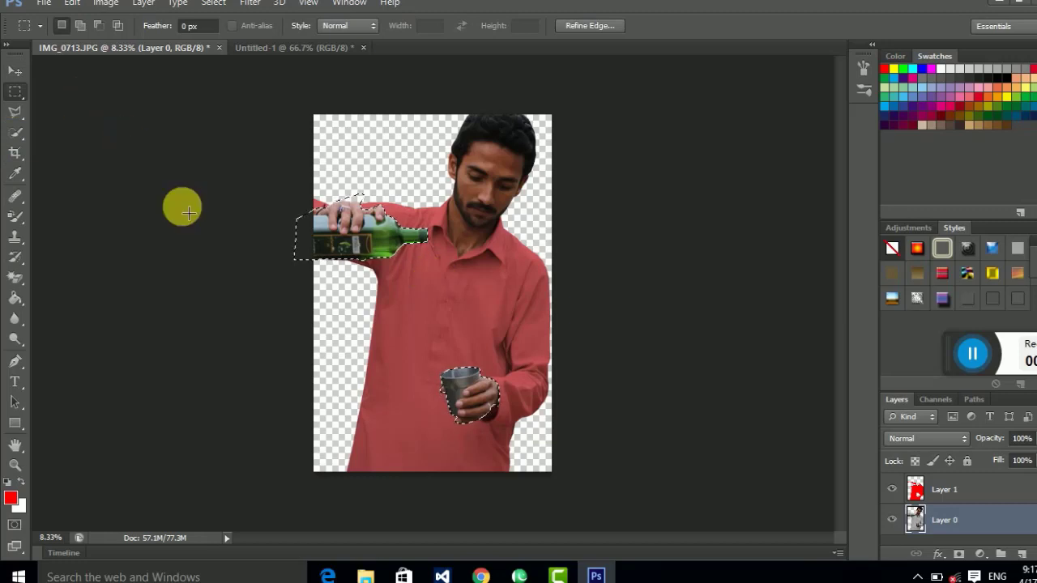
{"action": "left_click", "coordinate": [188, 212]}
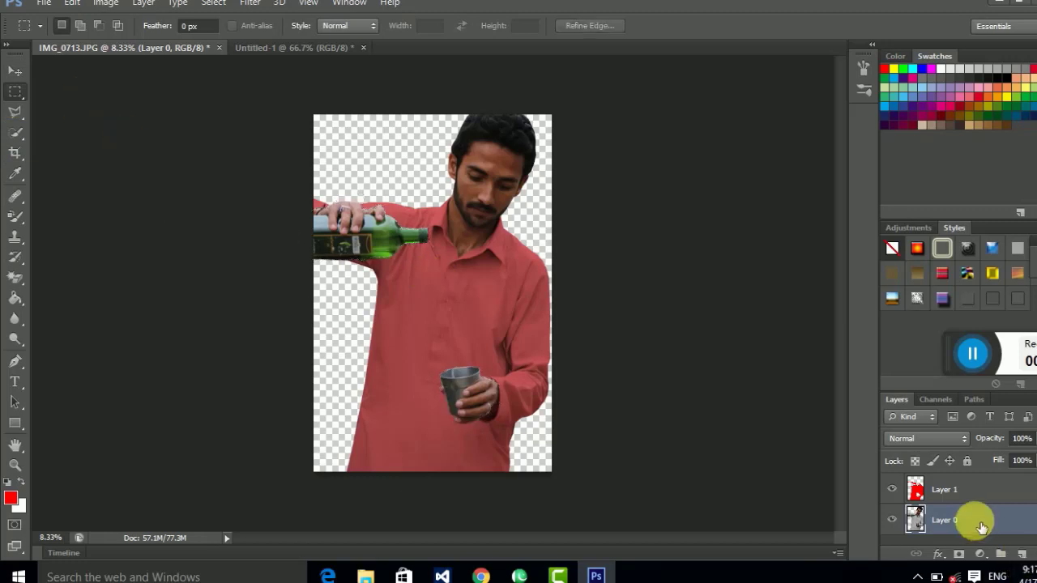
{"action": "key", "text": "ctrl+l"}
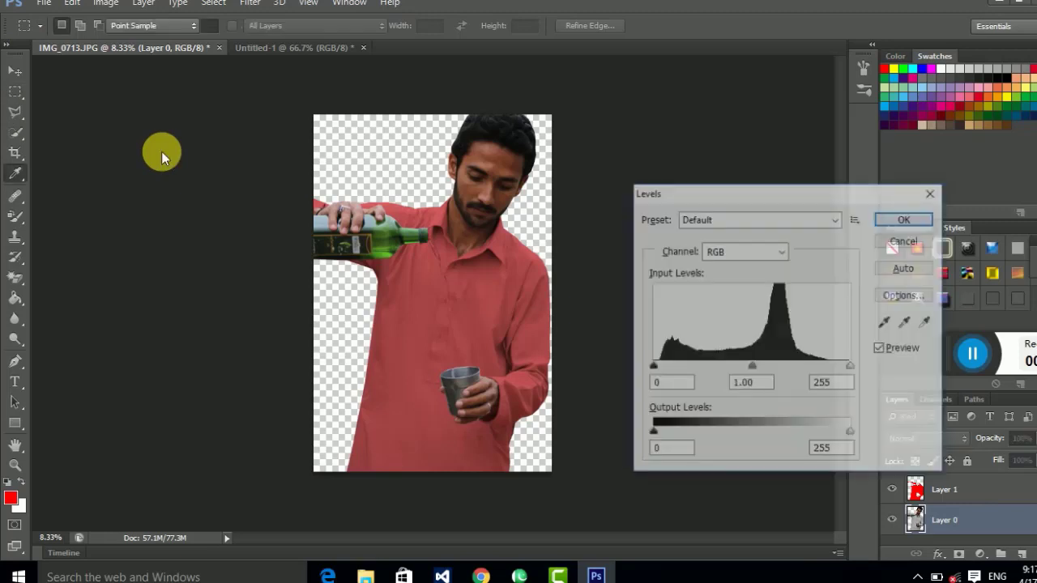
{"action": "left_click", "coordinate": [908, 276]}
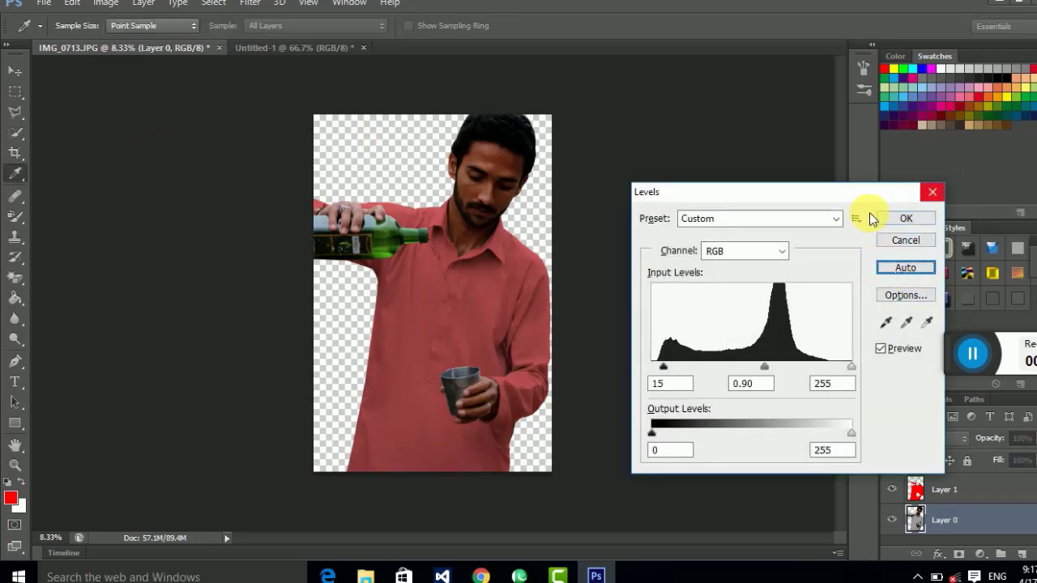
{"action": "left_click", "coordinate": [906, 220]}
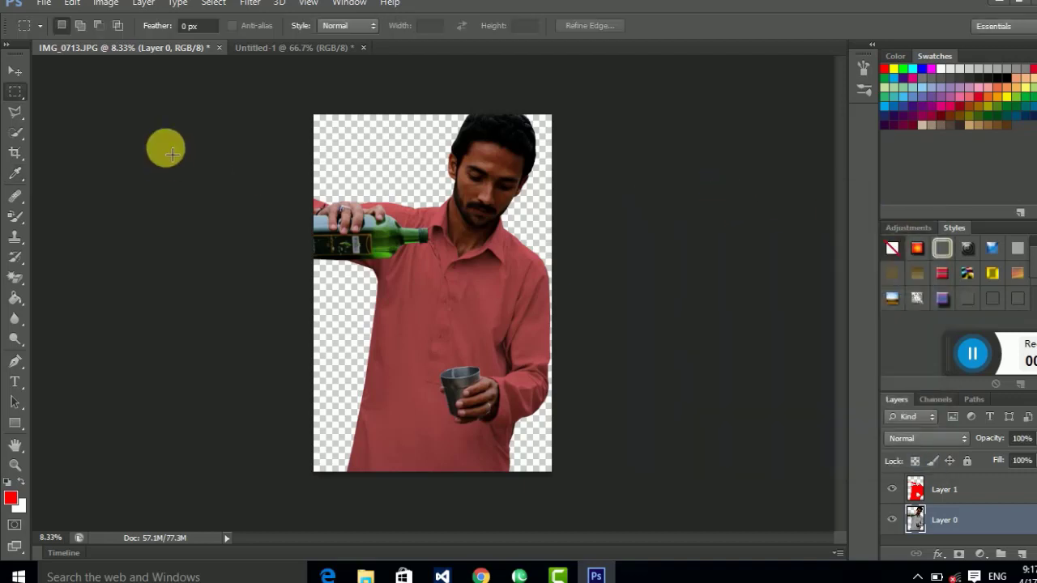
{"action": "left_click", "coordinate": [109, 5]}
{"action": "mouse_move", "coordinate": [129, 40]}
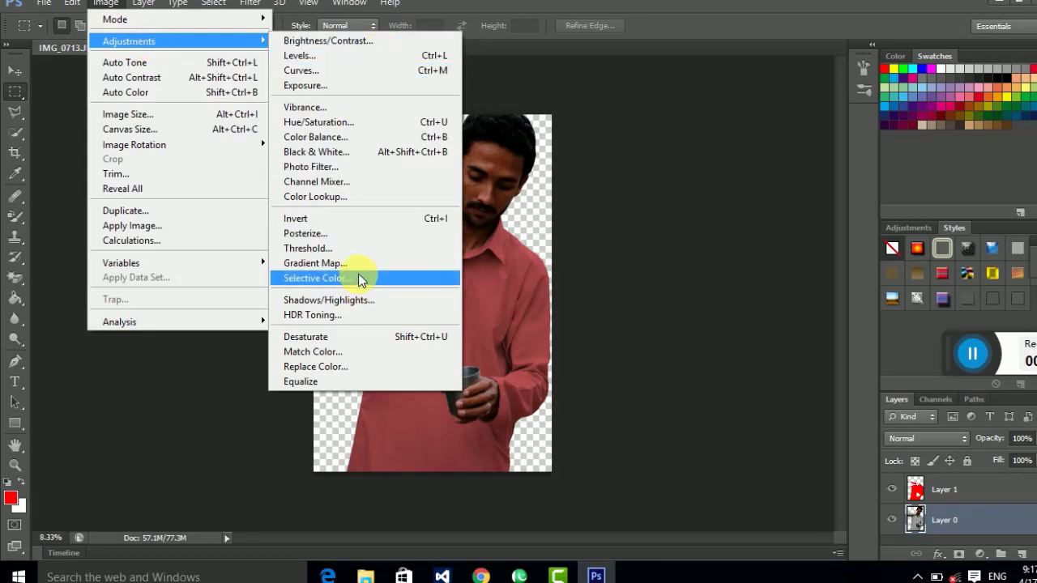
Apply Selective Color to Layer 0 with Reds Black set to -44%.
{"action": "left_click", "coordinate": [359, 277]}
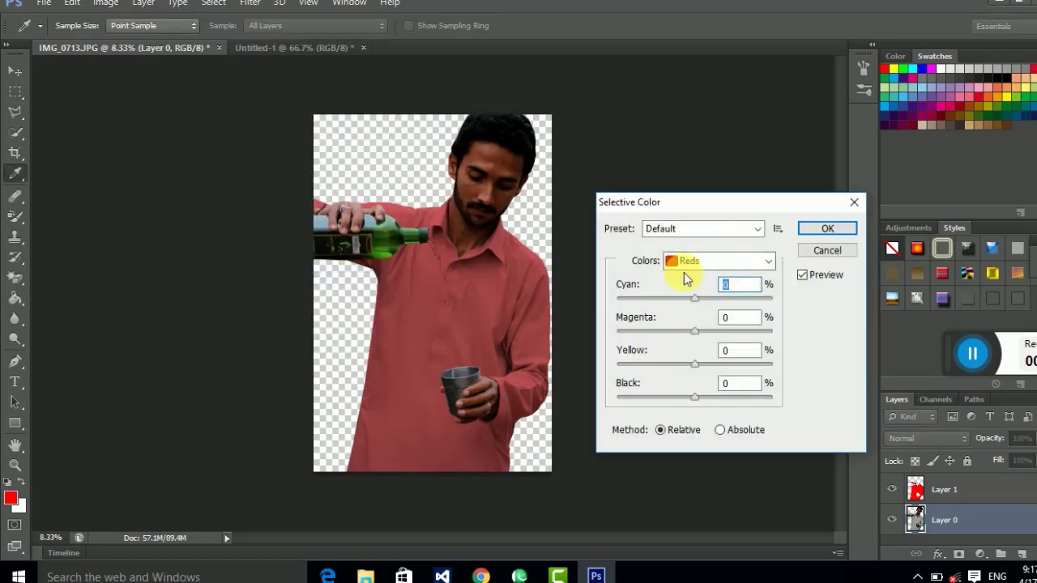
{"action": "left_click_drag", "start_coordinate": [693, 403], "coordinate": [658, 399]}
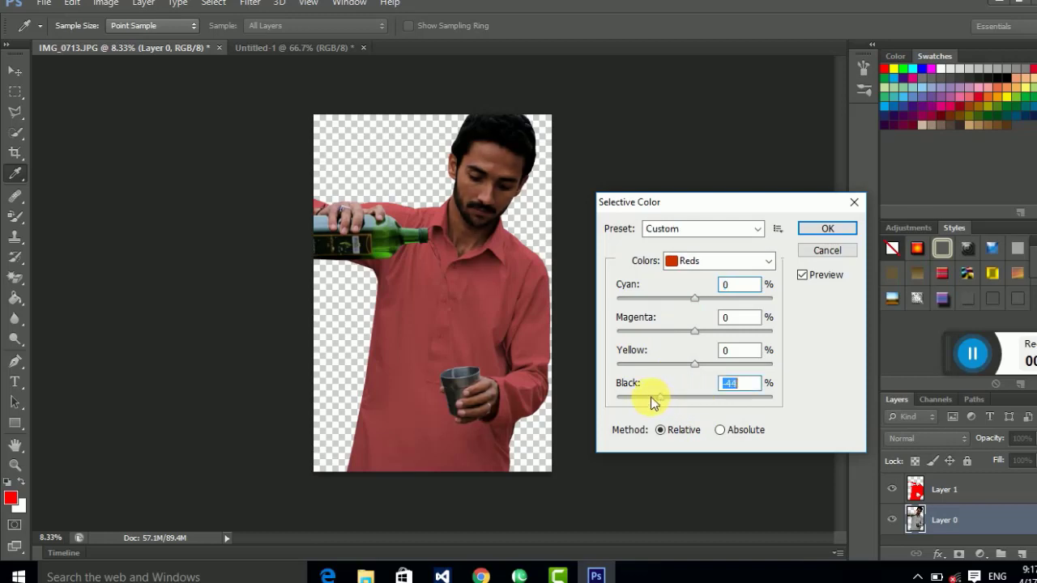
{"action": "left_click", "coordinate": [802, 229]}
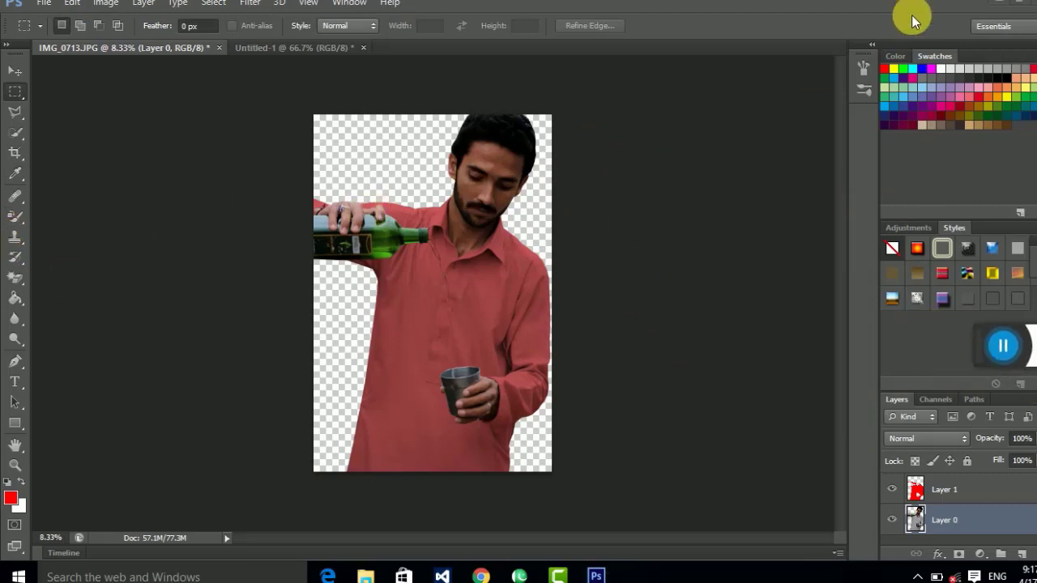
Fill the shirt on Layer 1 with light blue using the Paint Bucket.
{"action": "left_click", "coordinate": [884, 96]}
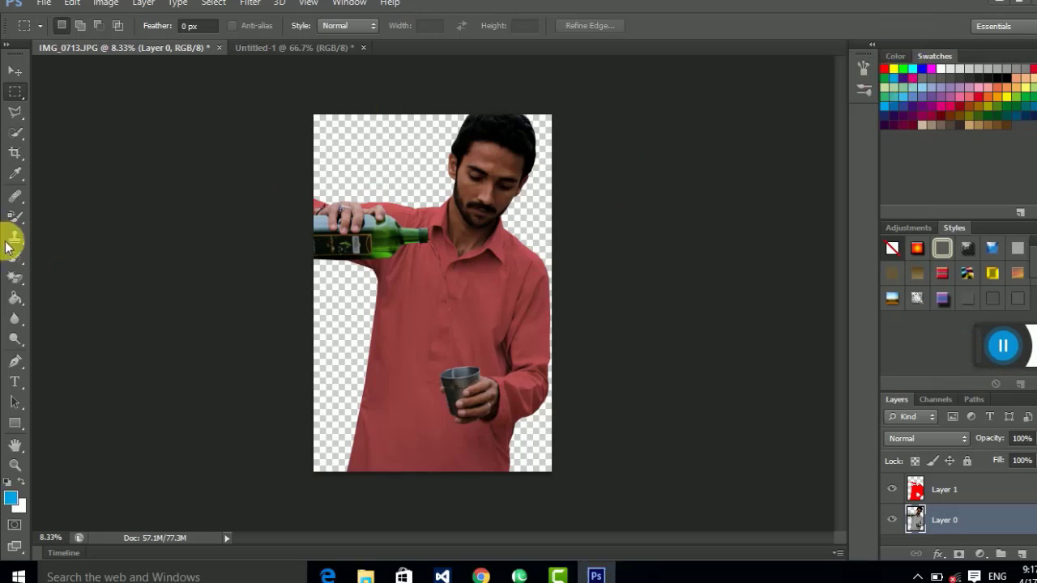
{"action": "left_click", "coordinate": [12, 302]}
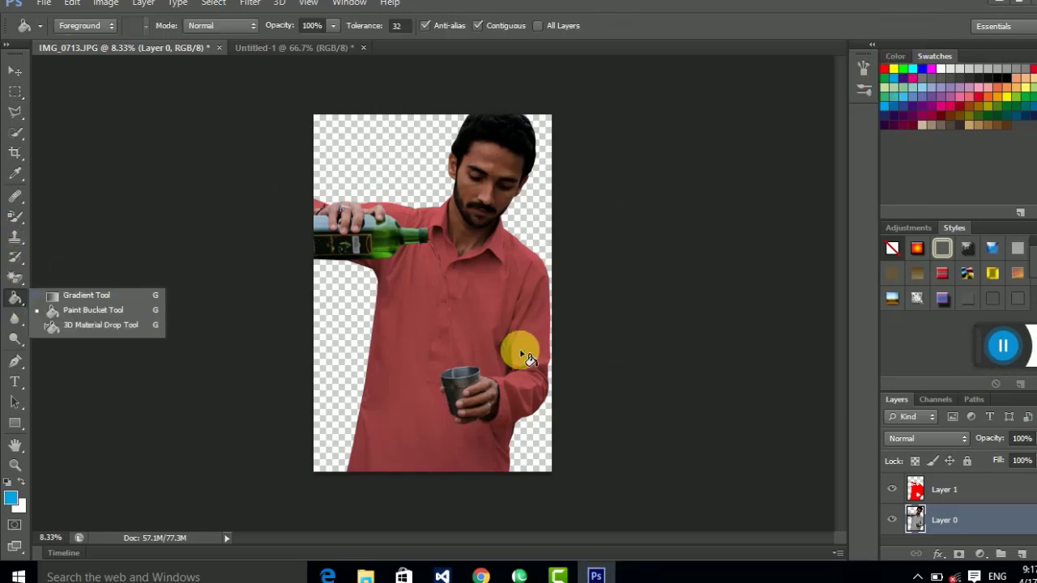
{"action": "left_click", "coordinate": [84, 312]}
{"action": "left_click", "coordinate": [945, 490]}
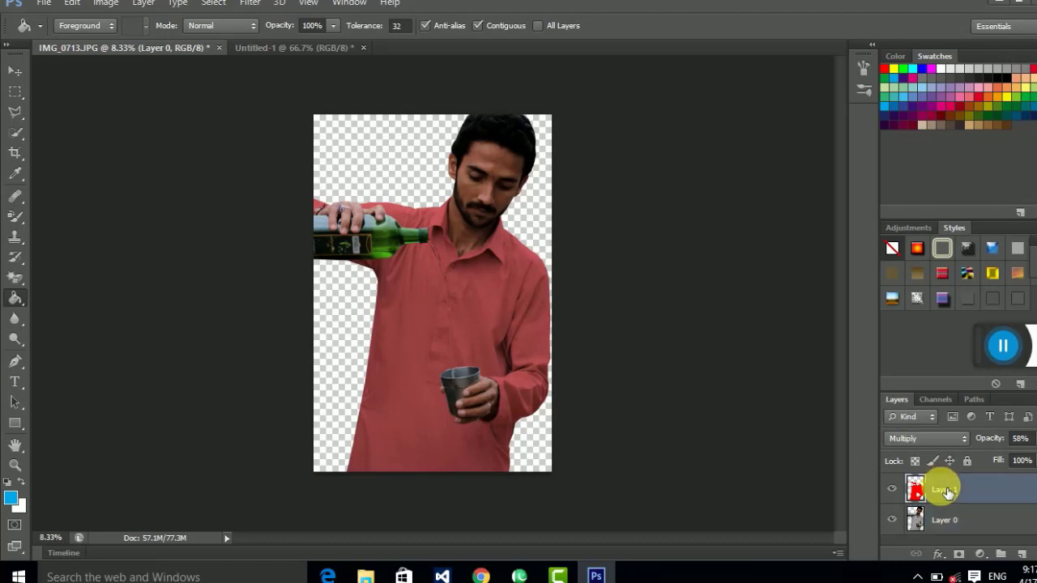
{"action": "left_click", "coordinate": [419, 302]}
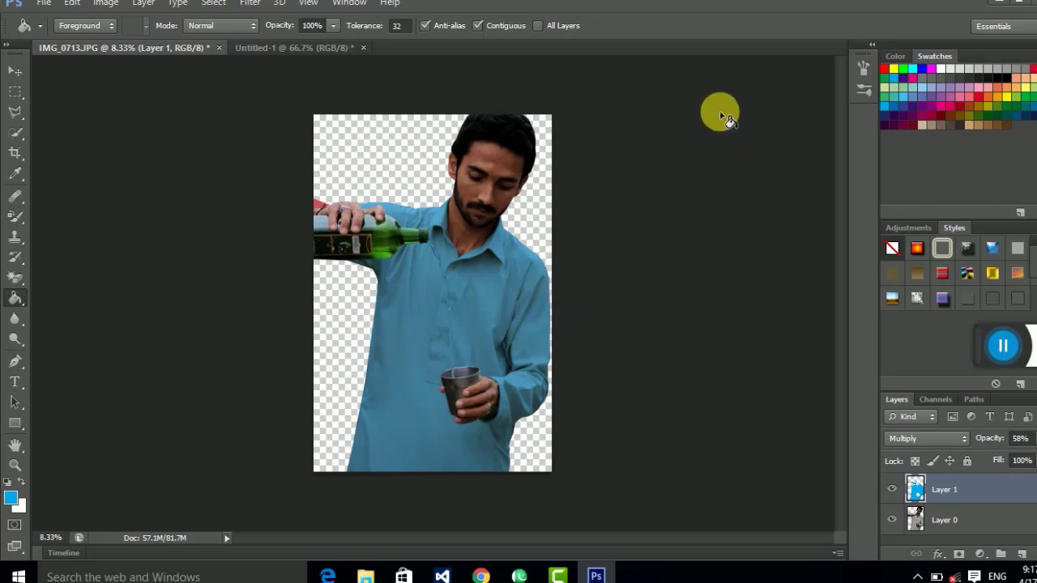
Refill the shirt pure blue and lower Layer 1 opacity to about 39%.
{"action": "left_click", "coordinate": [922, 68]}
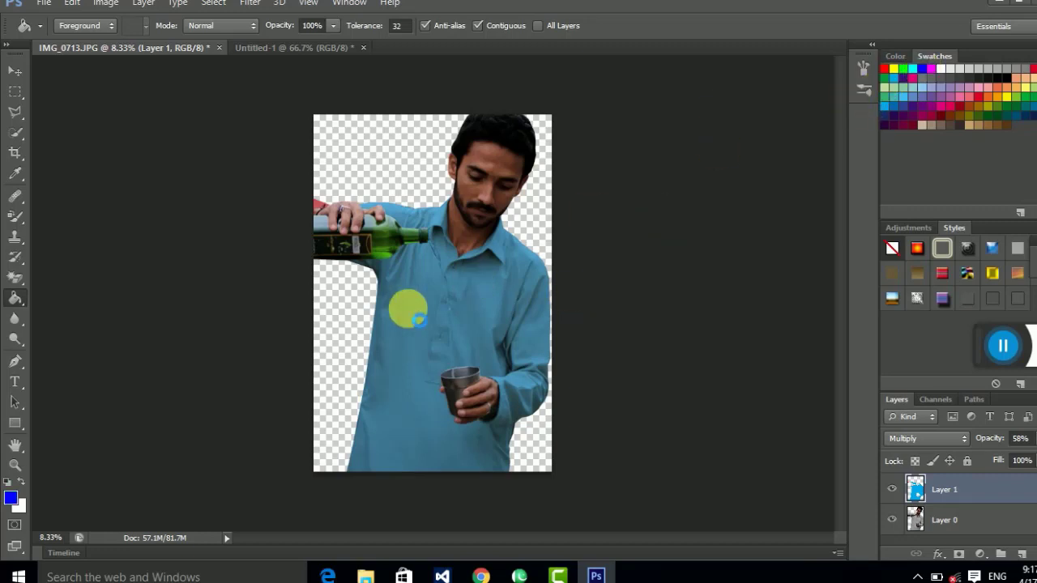
{"action": "left_click", "coordinate": [409, 311]}
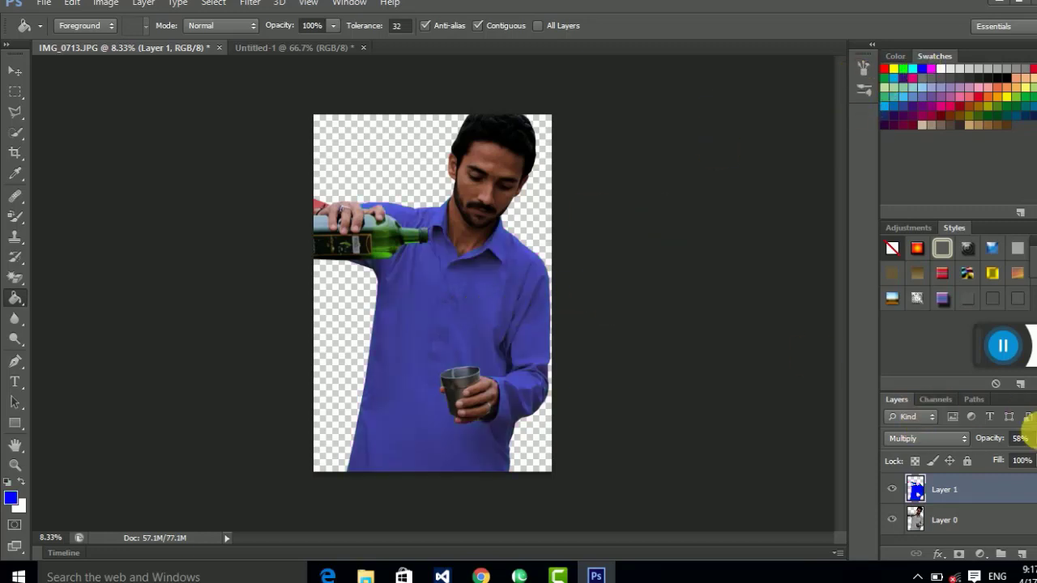
{"action": "left_click", "coordinate": [1021, 438]}
{"action": "left_click", "coordinate": [1010, 455]}
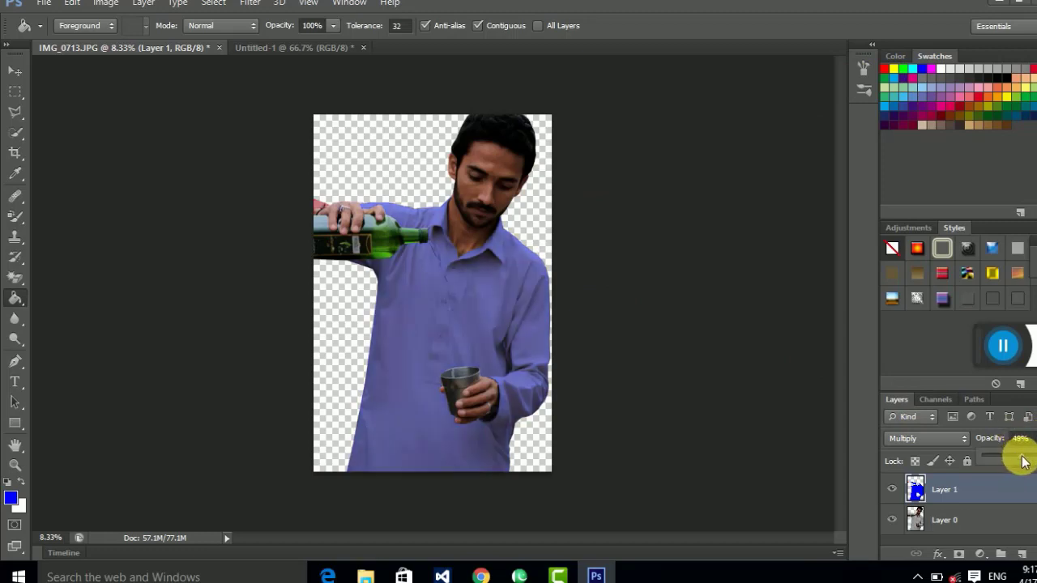
{"action": "left_click_drag", "start_coordinate": [1024, 460], "coordinate": [1012, 462]}
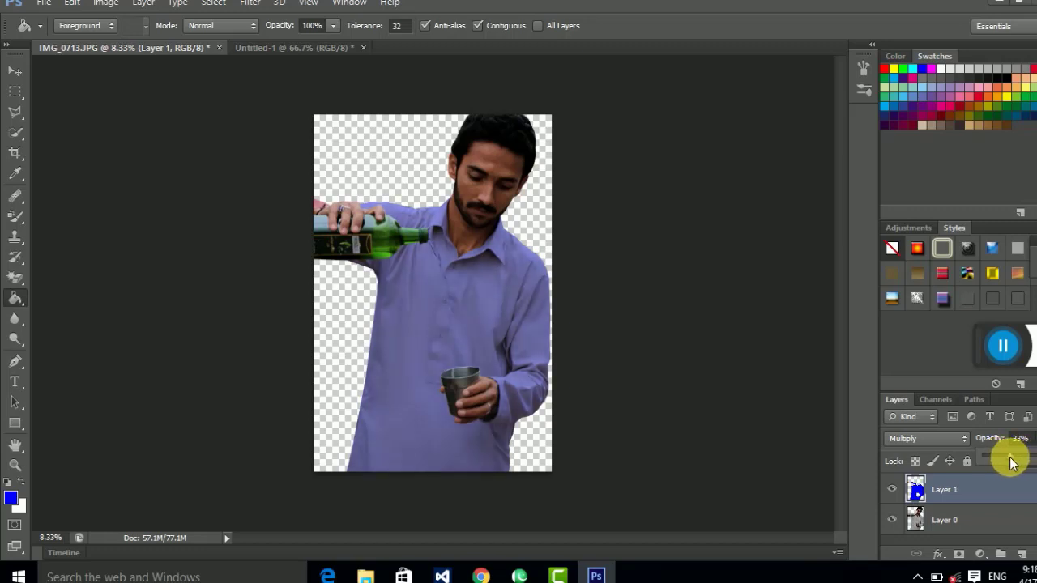
Refill the shirt cyan and set Layer 1 opacity to 64%.
{"action": "left_click", "coordinate": [911, 70]}
{"action": "left_click", "coordinate": [407, 304]}
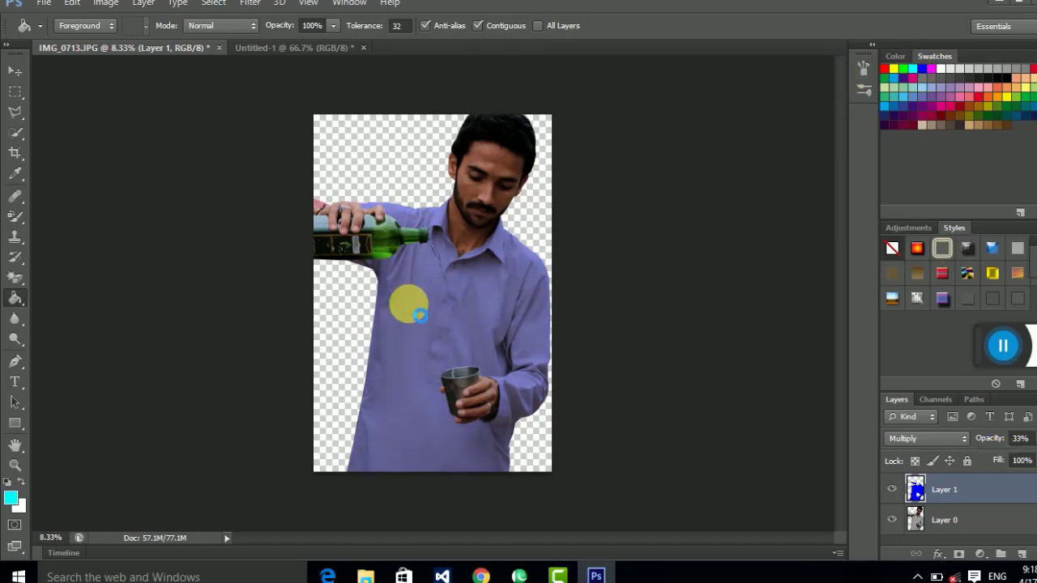
{"action": "left_click", "coordinate": [1028, 442]}
{"action": "left_click_drag", "start_coordinate": [1010, 457], "coordinate": [1036, 457]}
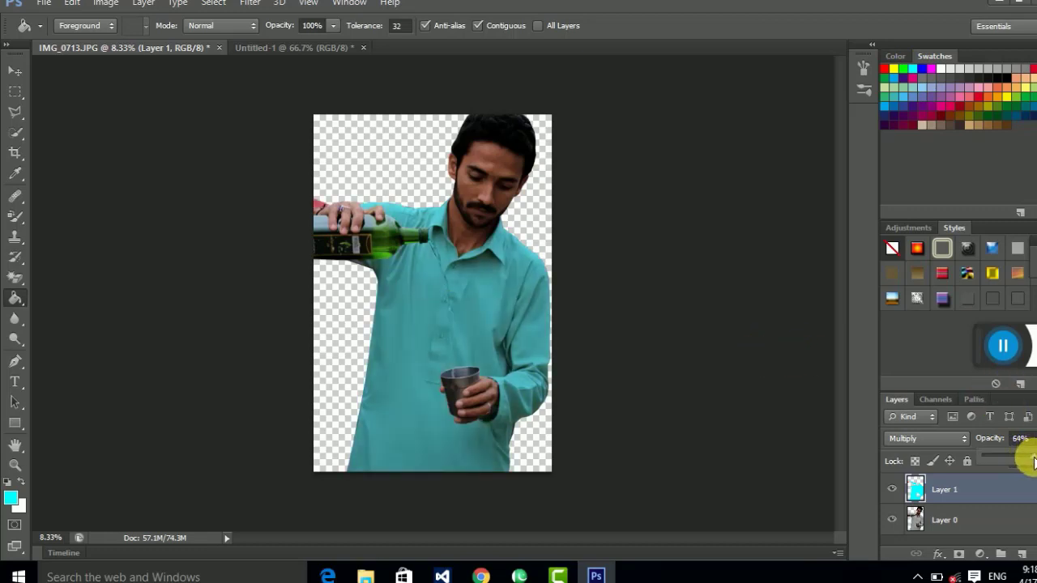
{"action": "left_click", "coordinate": [429, 236]}
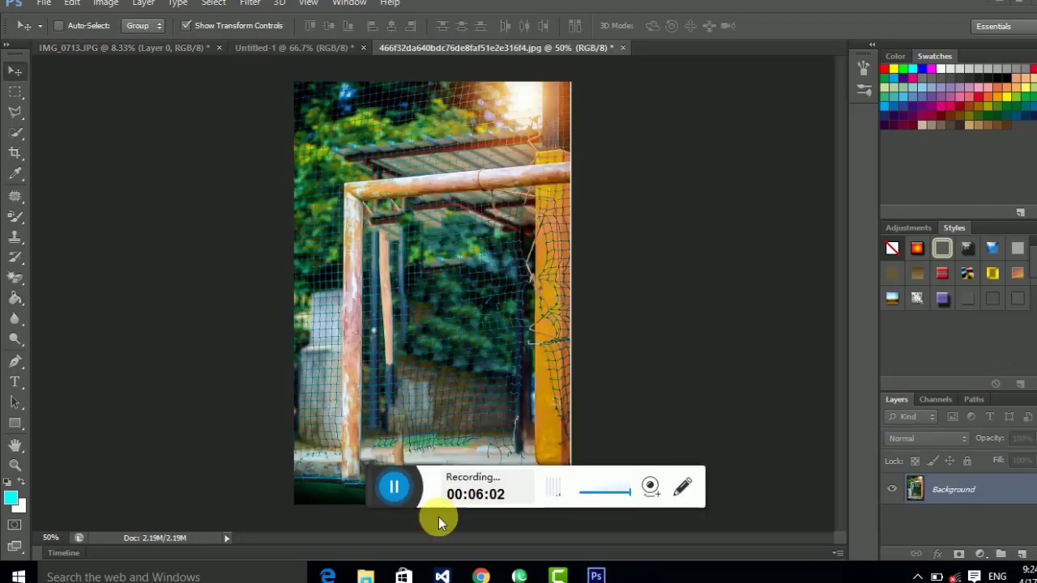
Drag the goalpost photo onto the IMG_0713 canvas so it becomes Layer 2.
{"action": "left_click_drag", "start_coordinate": [360, 487], "coordinate": [969, 350]}
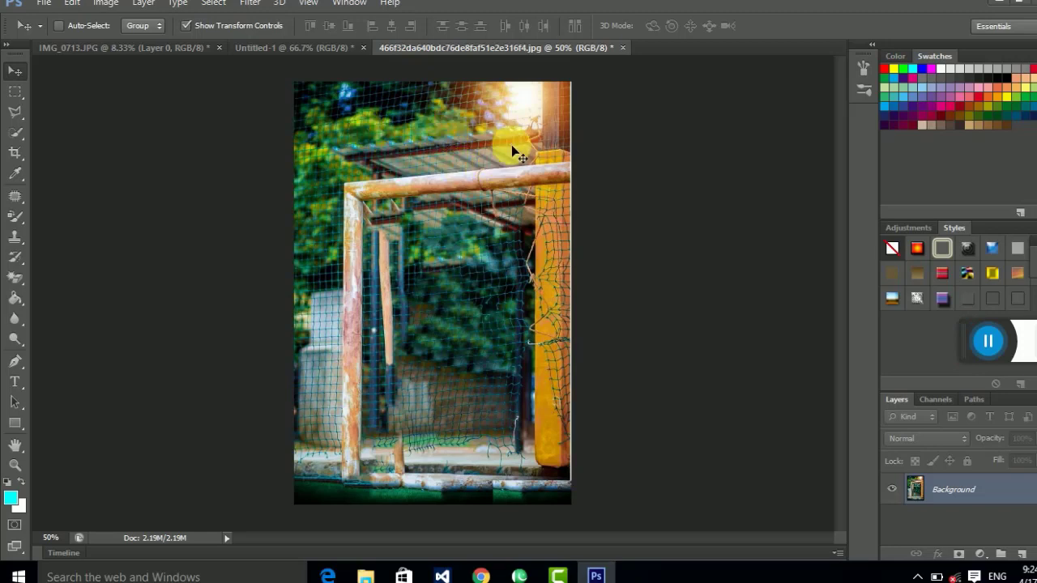
{"action": "mouse_move", "coordinate": [512, 149]}
{"action": "left_mouse_down"}
{"action": "mouse_move", "coordinate": [420, 178]}
{"action": "mouse_move", "coordinate": [336, 158]}
{"action": "left_mouse_up"}
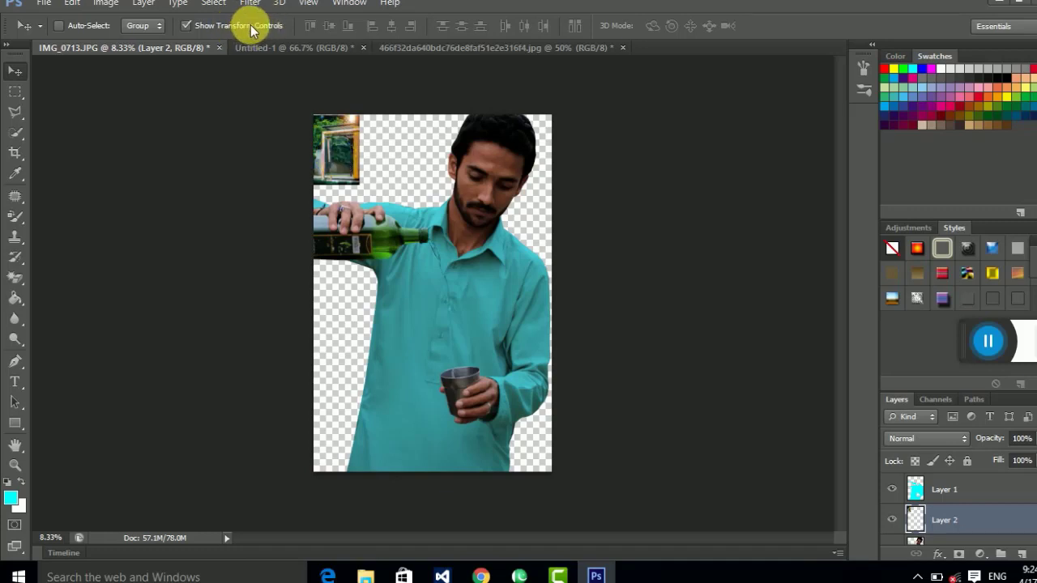
Scale the goalpost photo up with Free Transform until it covers the canvas.
{"action": "key", "text": "ctrl+apostrophe"}
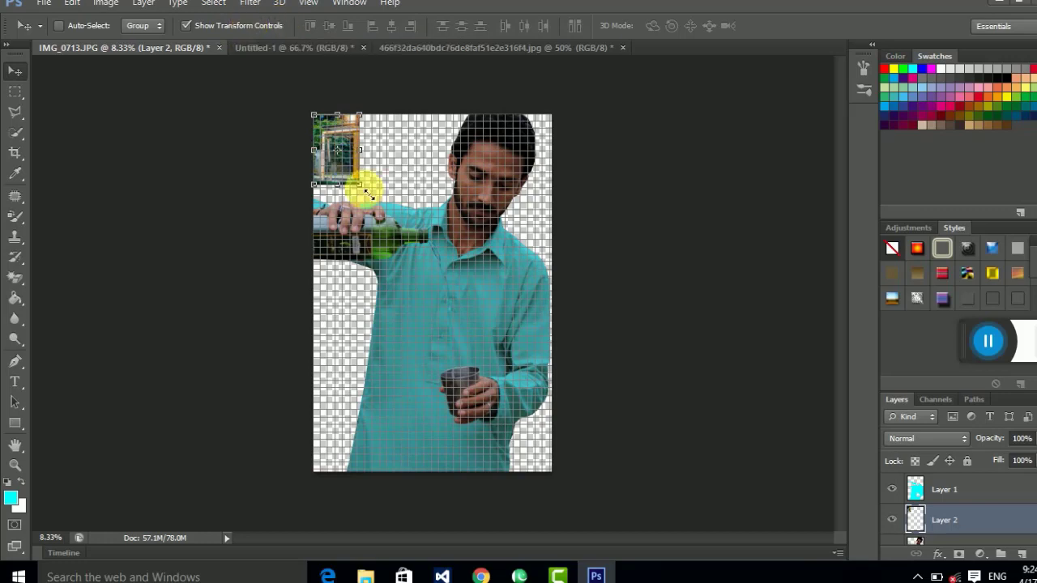
{"action": "left_click_drag", "start_coordinate": [367, 194], "coordinate": [449, 273]}
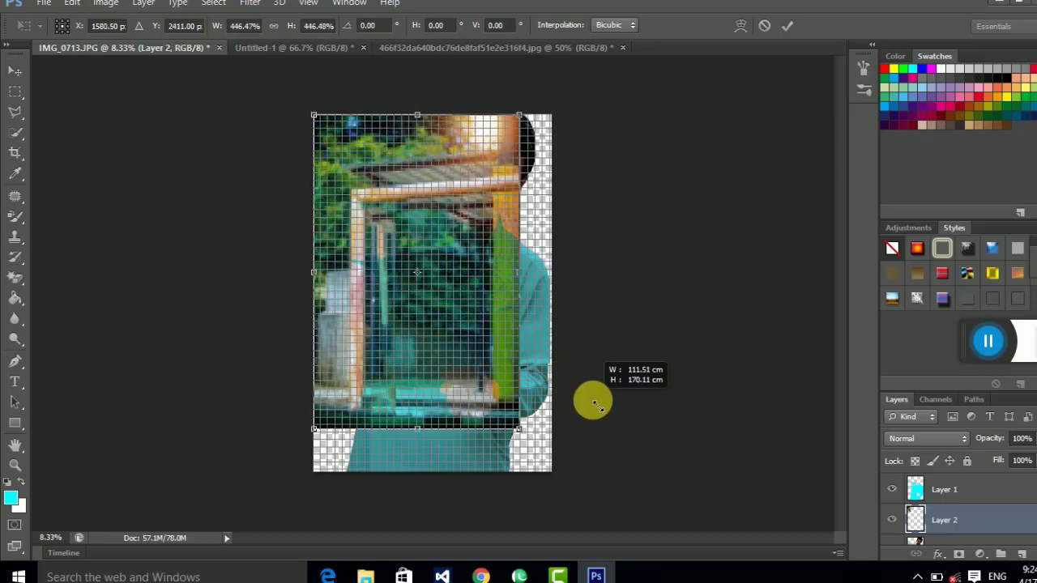
{"action": "mouse_move", "coordinate": [450, 274]}
{"action": "left_mouse_down"}
{"action": "mouse_move", "coordinate": [635, 452]}
{"action": "mouse_move", "coordinate": [597, 435]}
{"action": "mouse_move", "coordinate": [620, 451]}
{"action": "left_mouse_up"}
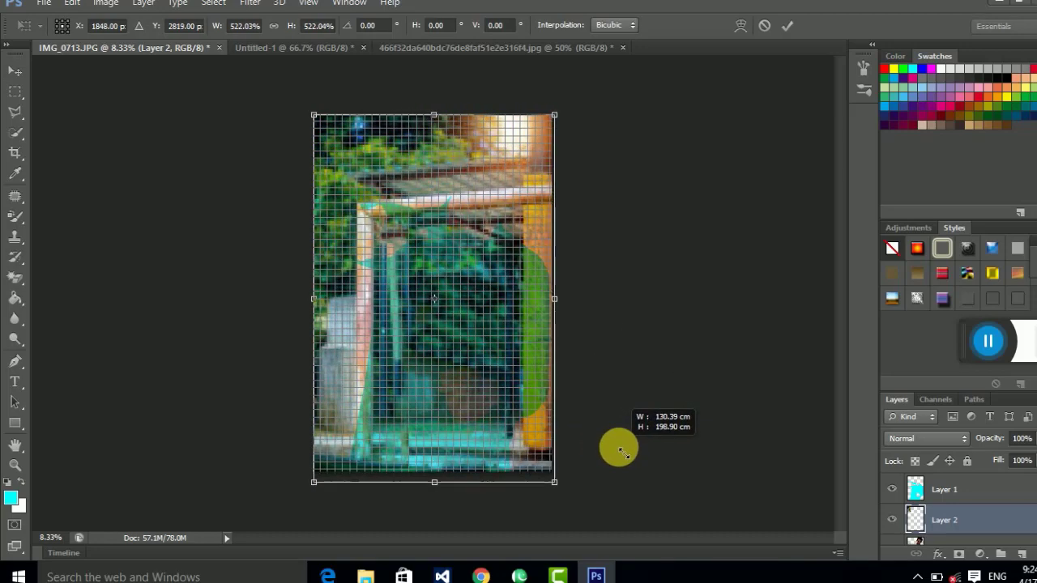
{"action": "left_click", "coordinate": [15, 73]}
{"action": "left_click", "coordinate": [459, 227]}
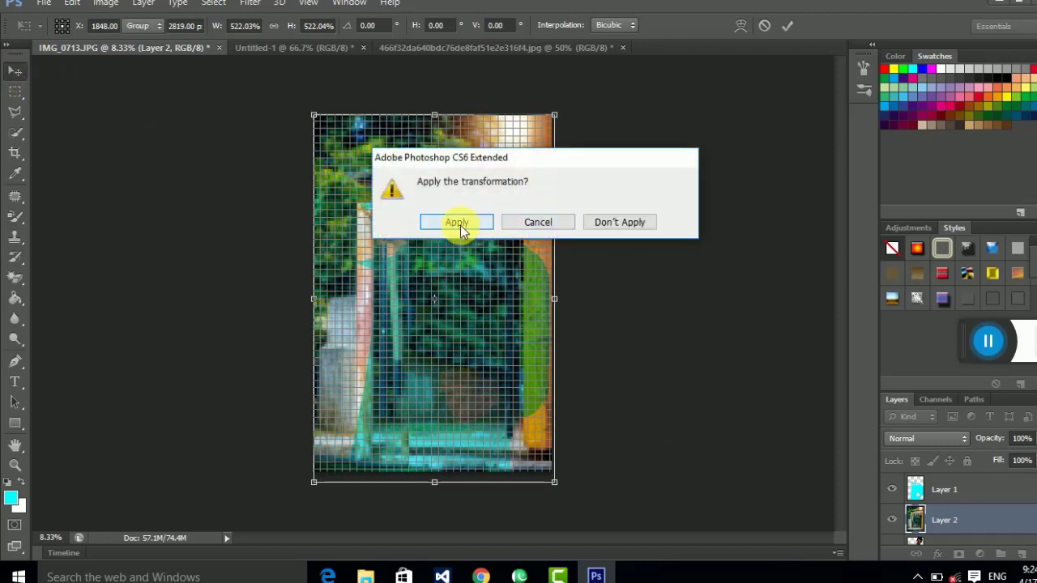
Move Layer 2 below Layer 0 so the goalpost sits behind the man.
{"action": "scroll", "coordinate": [1013, 518], "scroll_direction": "down", "scroll_amount": 1}
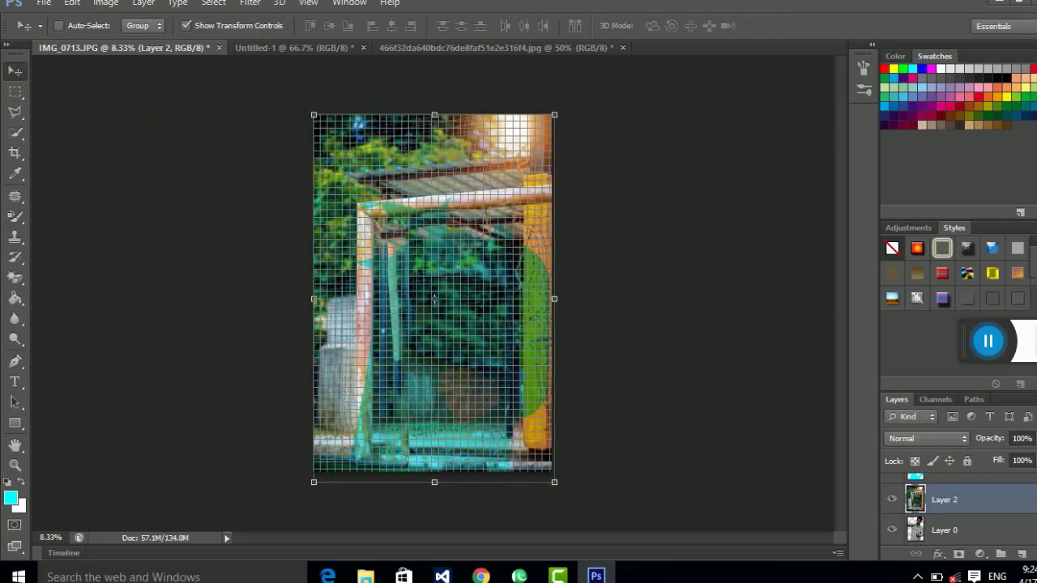
{"action": "mouse_move", "coordinate": [936, 519]}
{"action": "left_mouse_down"}
{"action": "mouse_move", "coordinate": [927, 494]}
{"action": "mouse_move", "coordinate": [932, 538]}
{"action": "left_mouse_up"}
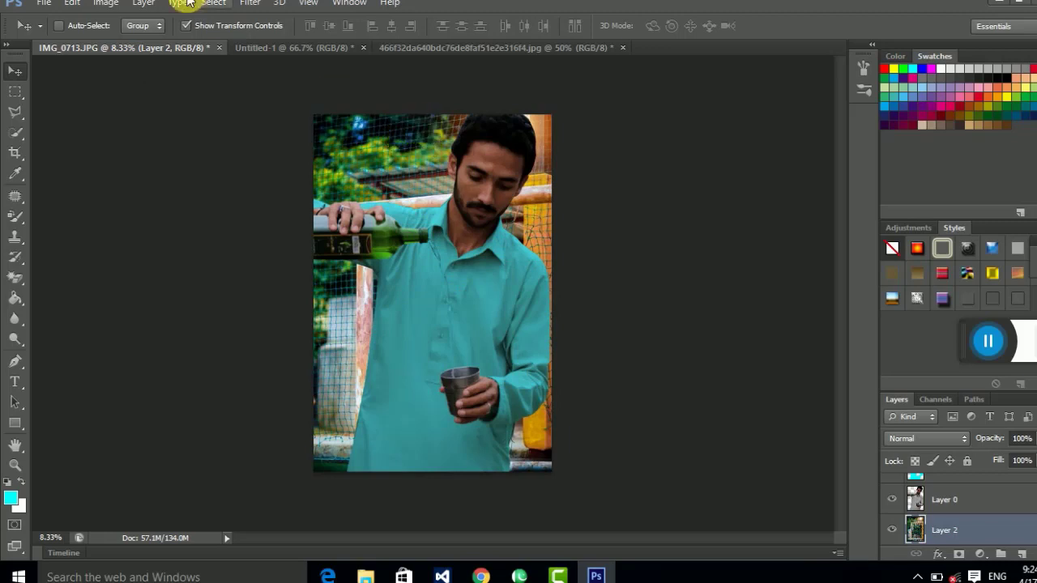
{"action": "left_click", "coordinate": [250, 3]}
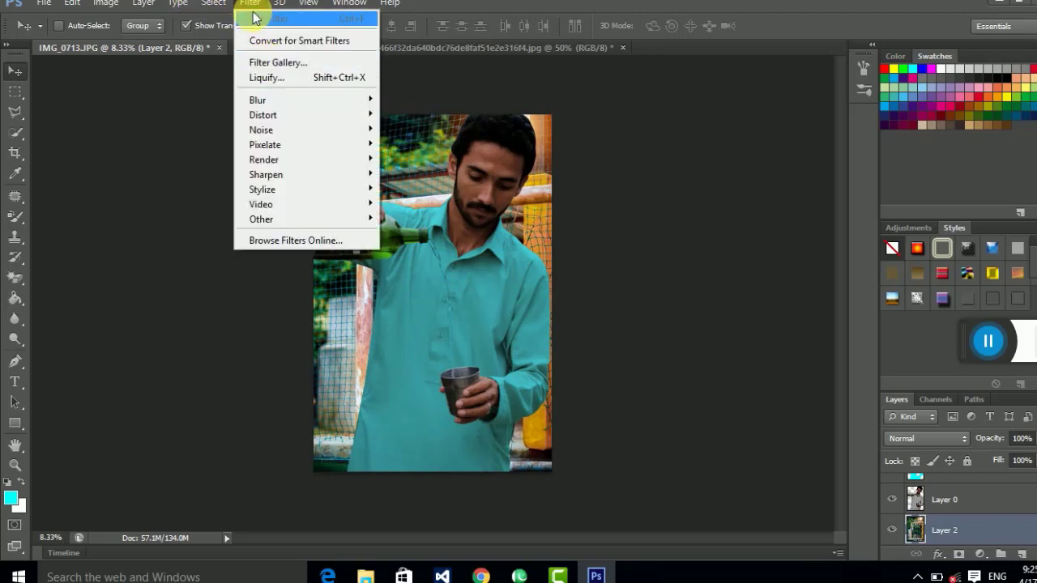
{"action": "mouse_move", "coordinate": [258, 99]}
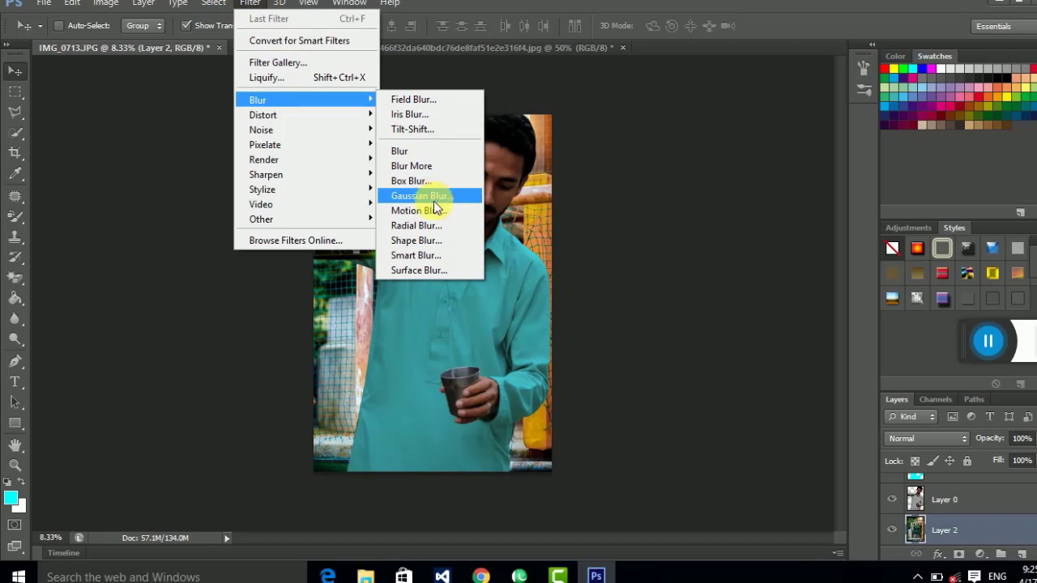
Apply a strong Gaussian Blur to Layer 2's goalpost background.
{"action": "left_click", "coordinate": [435, 197]}
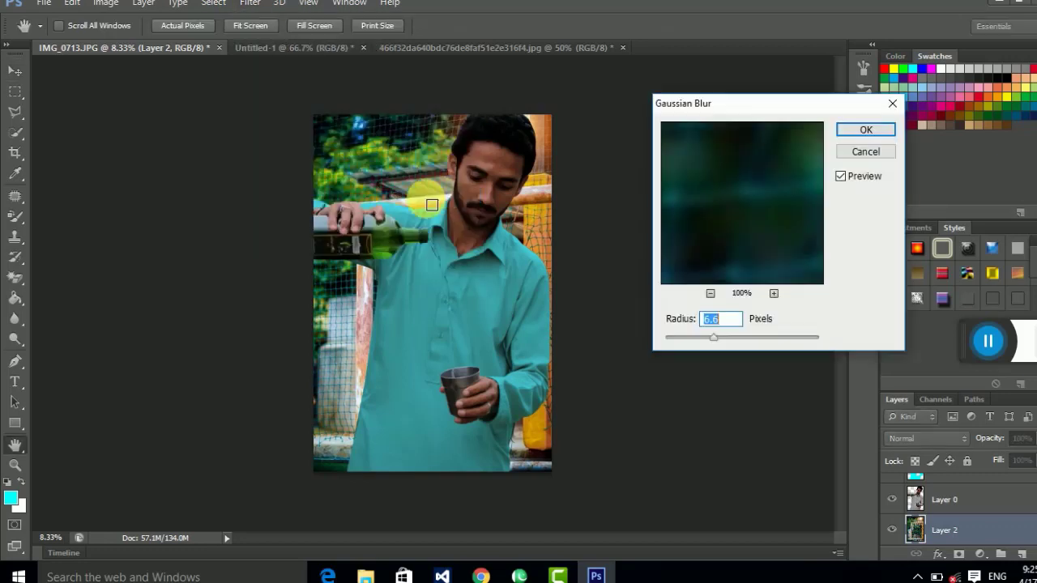
{"action": "left_click", "coordinate": [711, 293]}
{"action": "left_click", "coordinate": [711, 293]}
{"action": "left_click", "coordinate": [710, 293]}
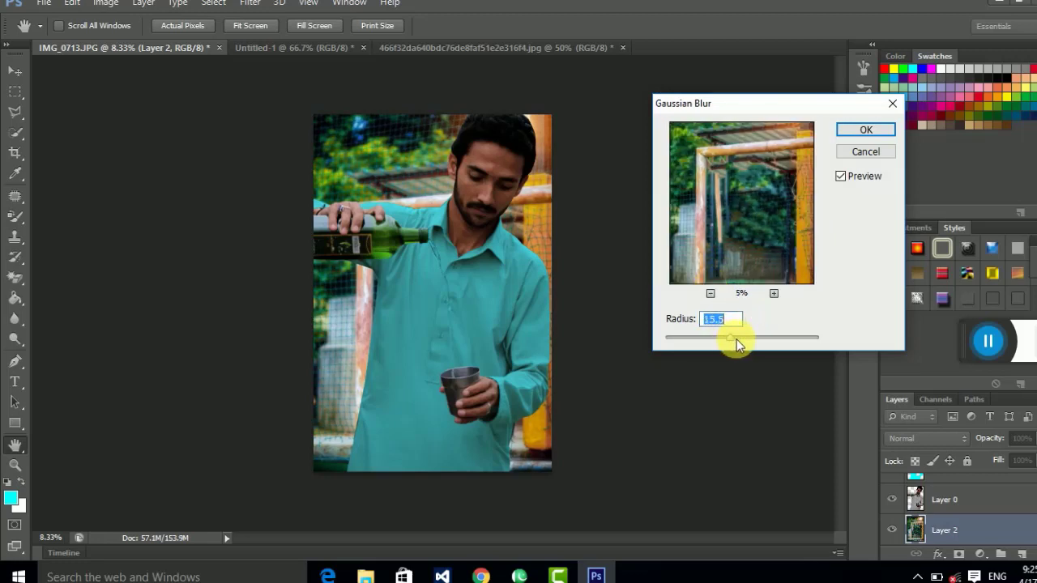
{"action": "left_click_drag", "start_coordinate": [749, 340], "coordinate": [725, 338]}
{"action": "left_click", "coordinate": [861, 130]}
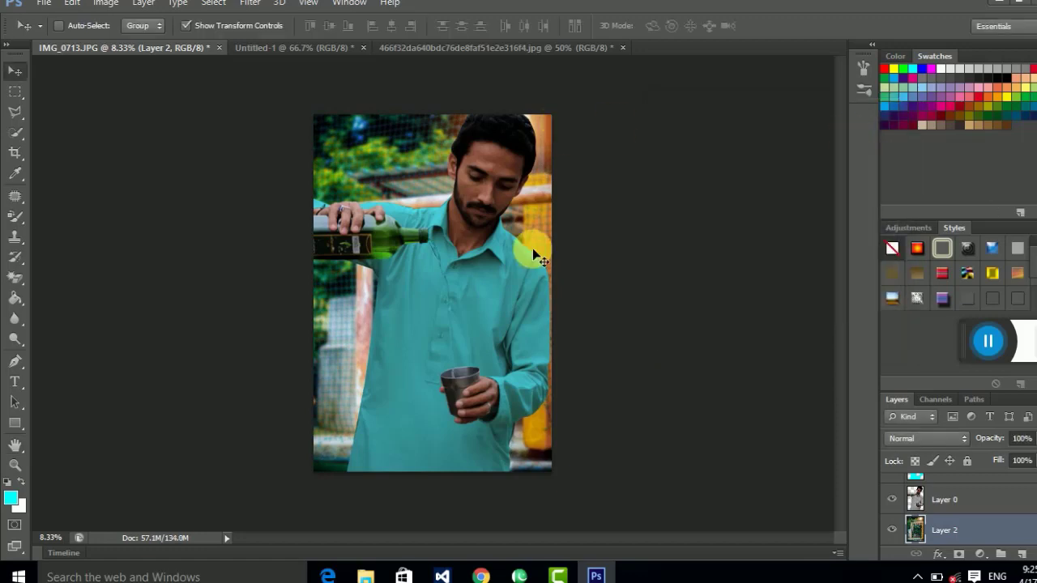
Zoom to the bottle and dodge it with a hard-edged 329 px brush.
{"action": "key", "text": "ctrl+plus"}
{"action": "key", "text": "ctrl+plus"}
{"action": "key", "text": "ctrl+plus"}
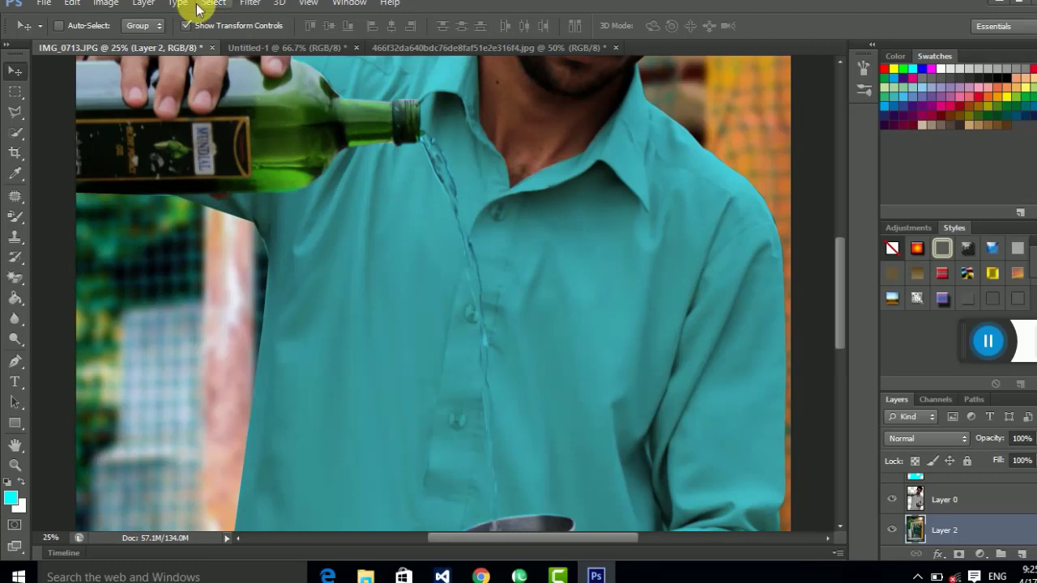
{"action": "left_click", "coordinate": [198, 10]}
{"action": "left_click", "coordinate": [231, 93]}
{"action": "left_click_drag", "start_coordinate": [232, 92], "coordinate": [337, 223]}
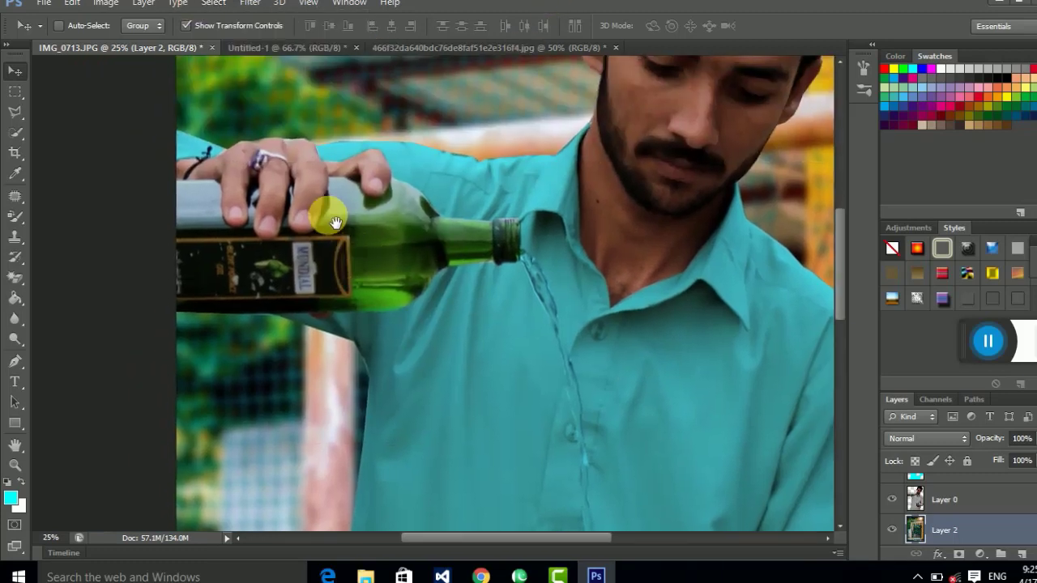
{"action": "scroll", "coordinate": [332, 221], "scroll_direction": "up", "scroll_amount": 1}
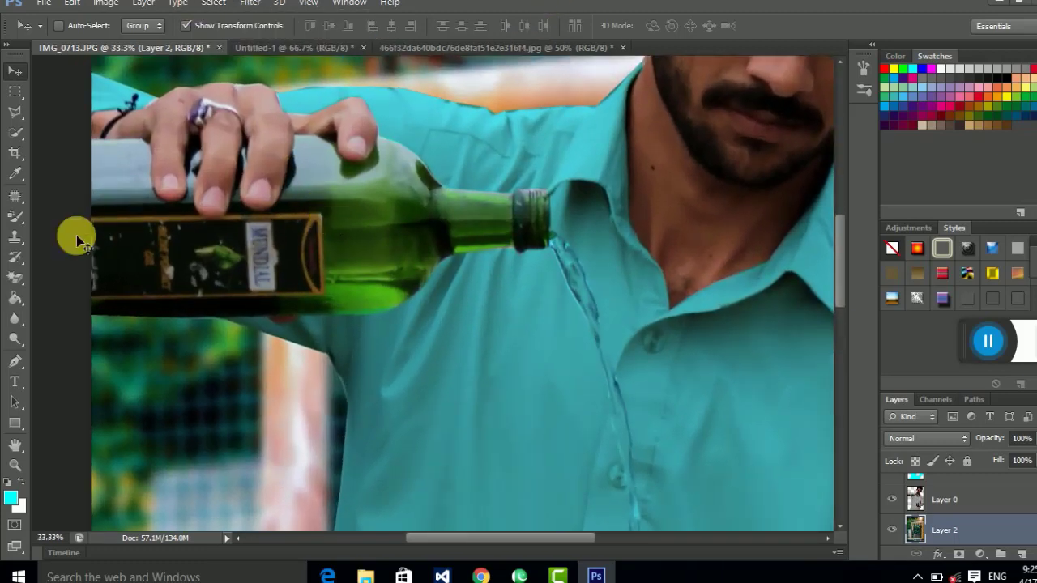
{"action": "left_click", "coordinate": [17, 338]}
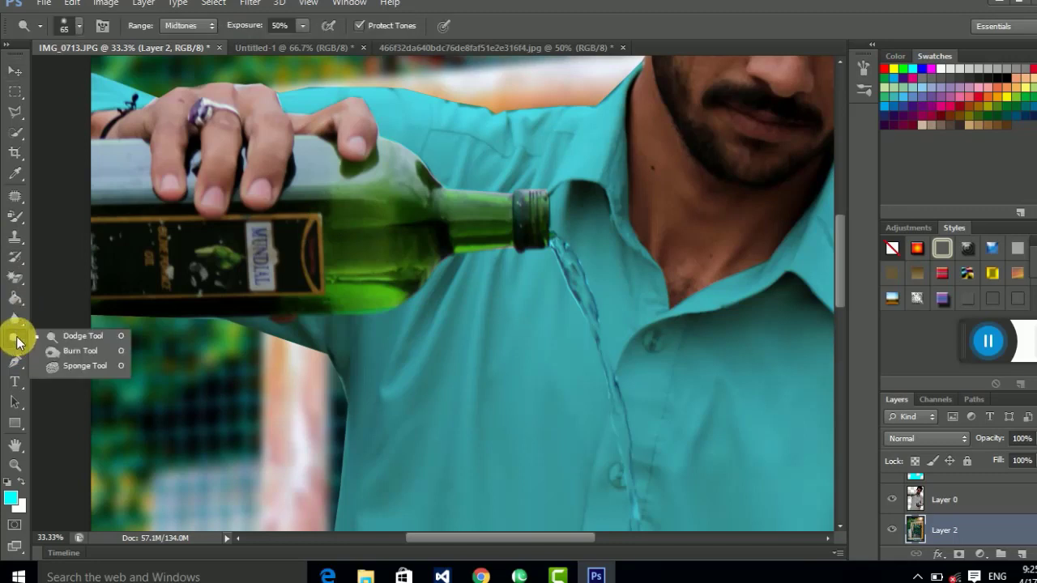
{"action": "left_click", "coordinate": [82, 337]}
{"action": "left_click", "coordinate": [71, 24]}
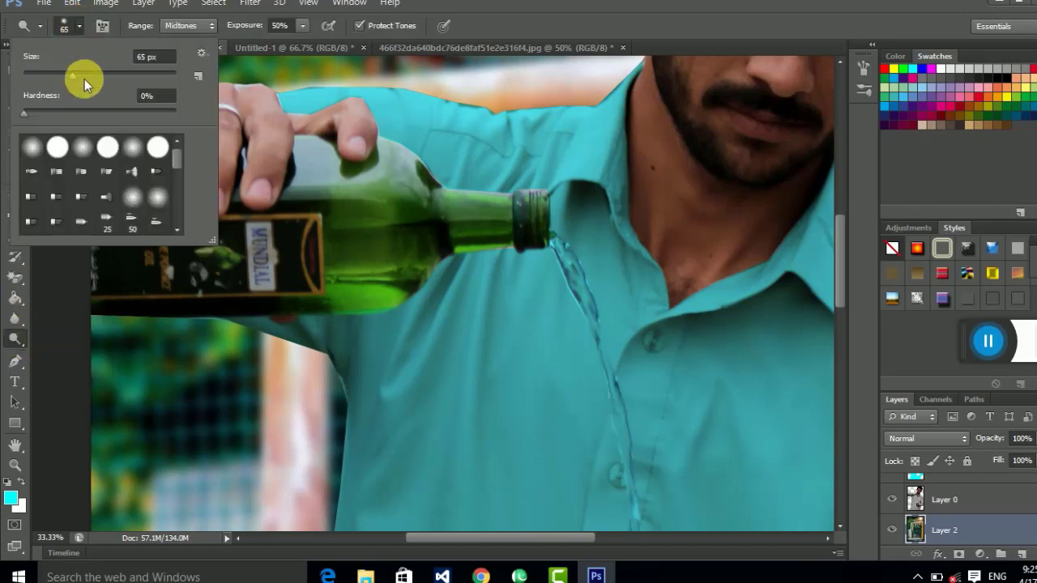
{"action": "left_click", "coordinate": [58, 147]}
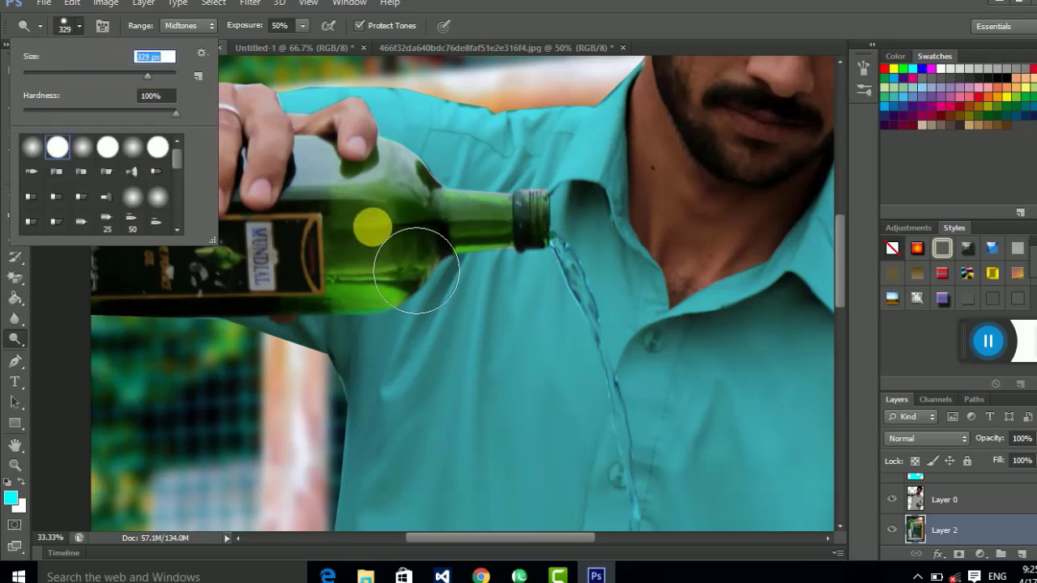
{"action": "left_click", "coordinate": [370, 225]}
{"action": "left_click_drag", "start_coordinate": [262, 300], "coordinate": [343, 308]}
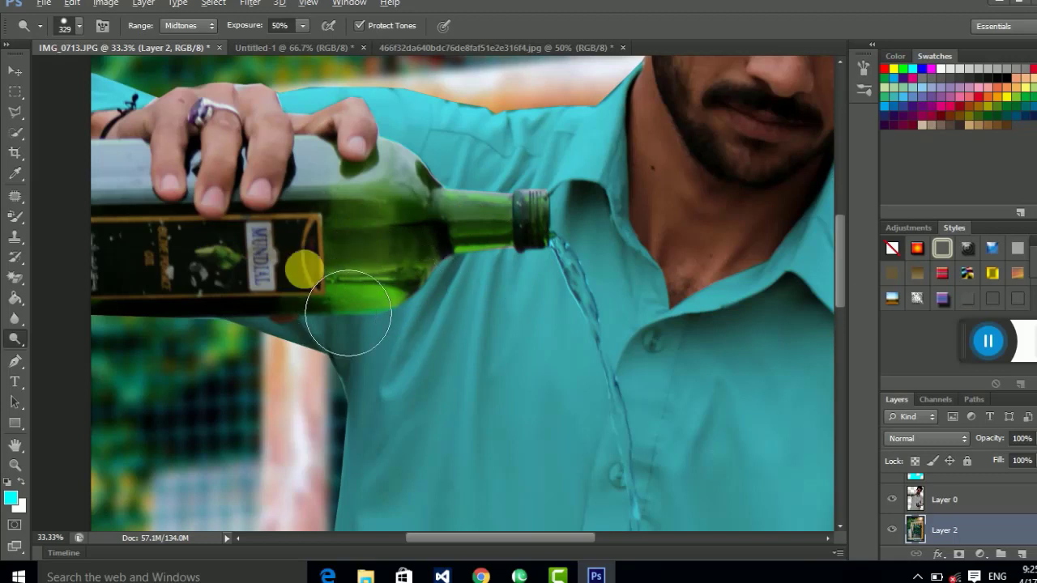
On the man's layer, dodge more of the bottle with a 166 px brush.
{"action": "left_click", "coordinate": [955, 502]}
{"action": "mouse_move", "coordinate": [308, 271]}
{"action": "left_mouse_down"}
{"action": "mouse_move", "coordinate": [432, 288]}
{"action": "mouse_move", "coordinate": [180, 300]}
{"action": "mouse_move", "coordinate": [452, 266]}
{"action": "mouse_move", "coordinate": [527, 283]}
{"action": "mouse_move", "coordinate": [406, 274]}
{"action": "mouse_move", "coordinate": [252, 312]}
{"action": "mouse_move", "coordinate": [384, 285]}
{"action": "mouse_move", "coordinate": [364, 290]}
{"action": "mouse_move", "coordinate": [428, 248]}
{"action": "mouse_move", "coordinate": [273, 285]}
{"action": "mouse_move", "coordinate": [373, 267]}
{"action": "mouse_move", "coordinate": [173, 266]}
{"action": "mouse_move", "coordinate": [162, 243]}
{"action": "mouse_move", "coordinate": [375, 278]}
{"action": "mouse_move", "coordinate": [425, 253]}
{"action": "left_mouse_up"}
{"action": "key", "text": "alt+bracketleft"}
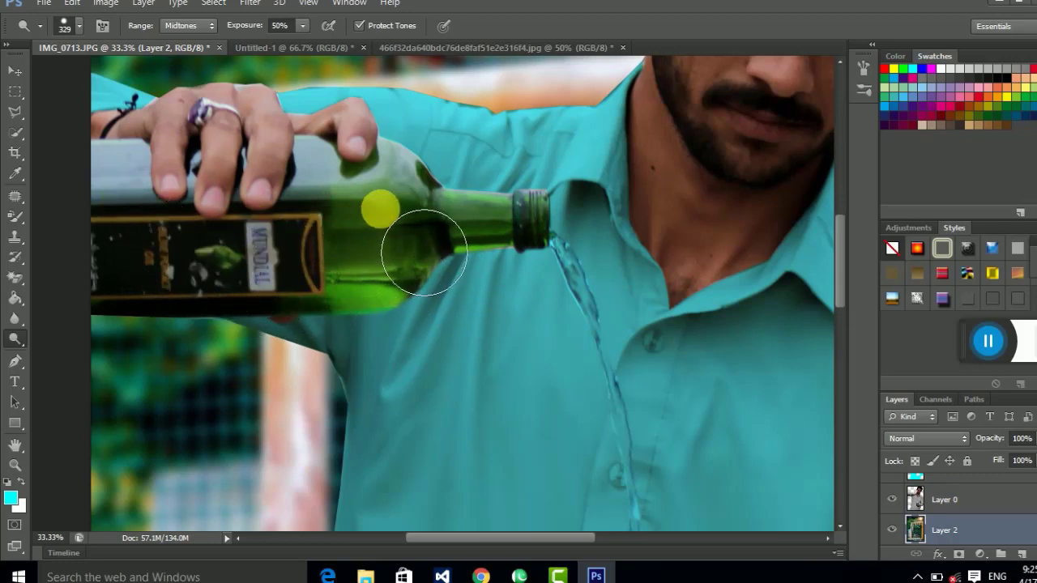
{"action": "left_click", "coordinate": [78, 26]}
{"action": "left_click", "coordinate": [75, 75]}
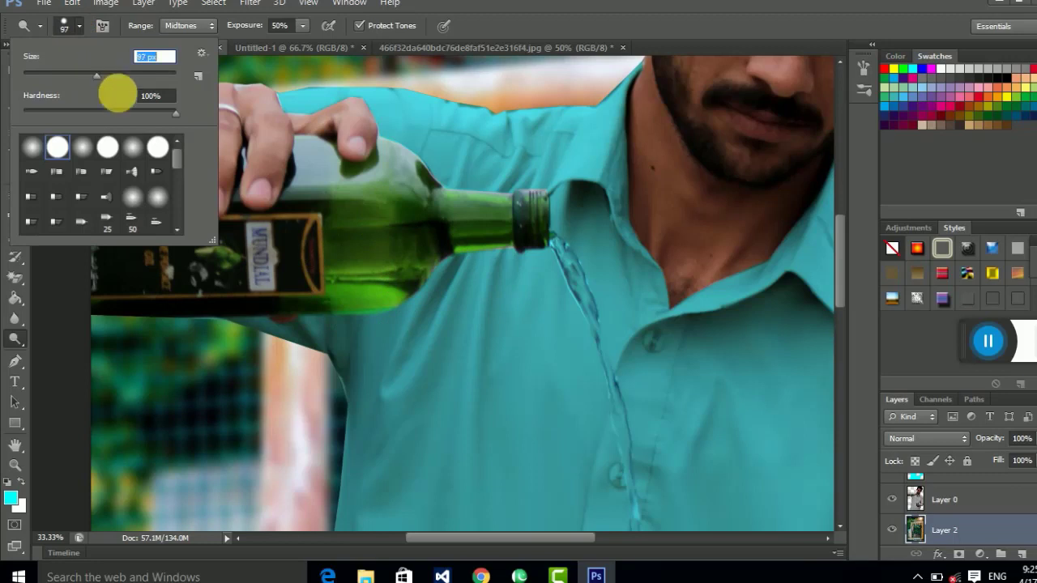
{"action": "left_click_drag", "start_coordinate": [107, 75], "coordinate": [126, 75]}
{"action": "left_click", "coordinate": [377, 216]}
{"action": "mouse_move", "coordinate": [475, 216]}
{"action": "left_mouse_down"}
{"action": "mouse_move", "coordinate": [382, 240]}
{"action": "mouse_move", "coordinate": [324, 238]}
{"action": "left_mouse_up"}
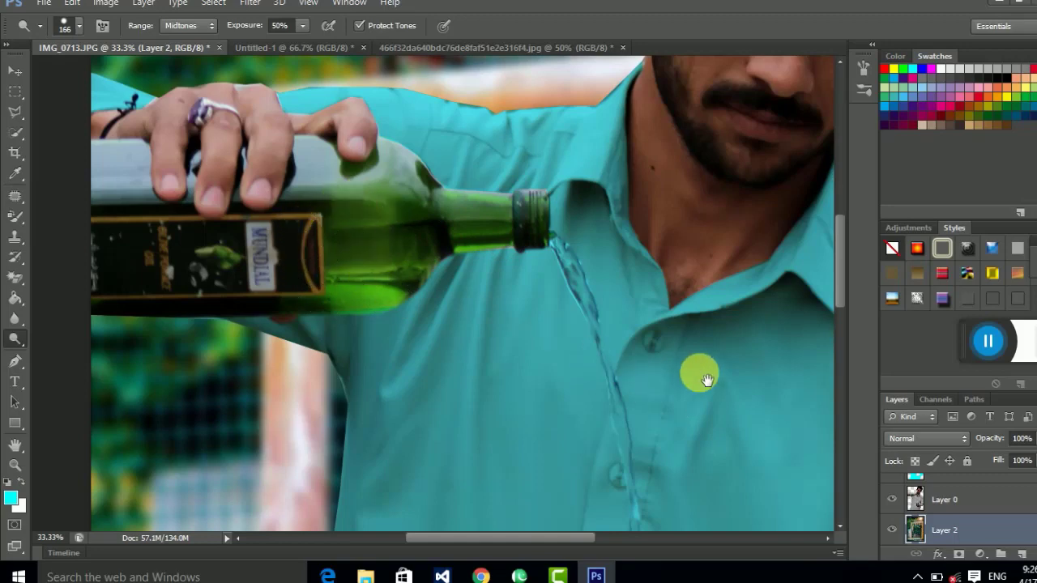
{"action": "mouse_move", "coordinate": [707, 379]}
{"action": "left_mouse_down"}
{"action": "mouse_move", "coordinate": [505, 338]}
{"action": "mouse_move", "coordinate": [398, 289]}
{"action": "mouse_move", "coordinate": [481, 324]}
{"action": "left_mouse_up"}
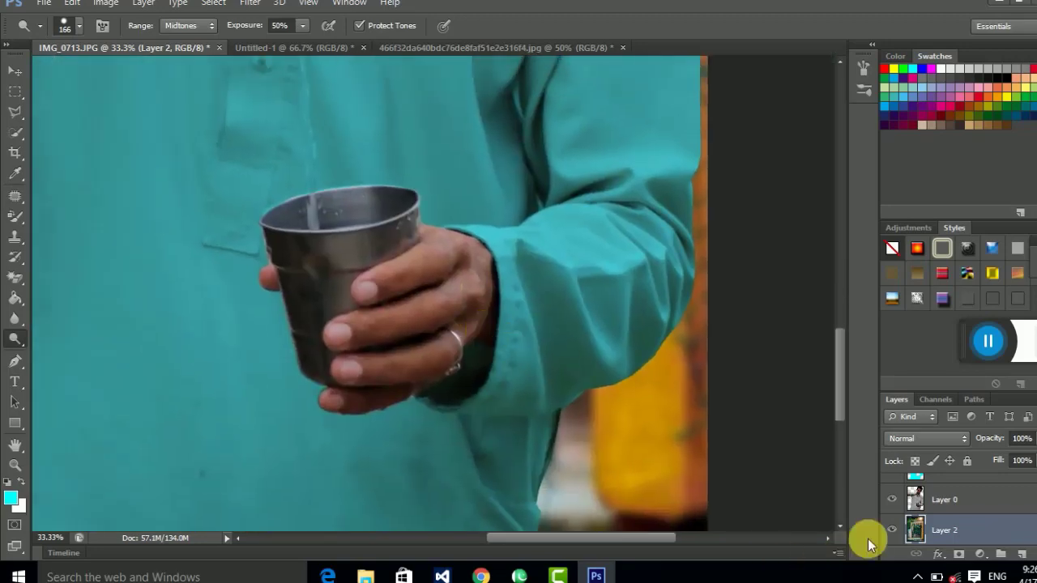
On the man's layer, darken the cup in three strokes, undoing a stray stroke on the pocket.
{"action": "left_click", "coordinate": [924, 496]}
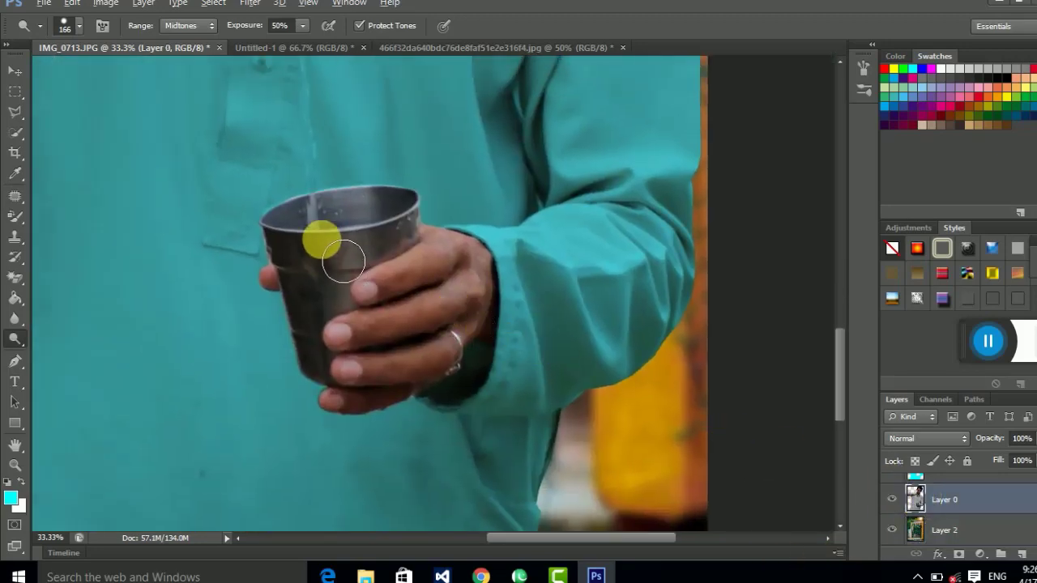
{"action": "mouse_move", "coordinate": [343, 261]}
{"action": "left_mouse_down"}
{"action": "mouse_move", "coordinate": [374, 253]}
{"action": "mouse_move", "coordinate": [339, 238]}
{"action": "mouse_move", "coordinate": [398, 227]}
{"action": "mouse_move", "coordinate": [393, 240]}
{"action": "mouse_move", "coordinate": [347, 250]}
{"action": "mouse_move", "coordinate": [307, 245]}
{"action": "mouse_move", "coordinate": [414, 246]}
{"action": "mouse_move", "coordinate": [363, 265]}
{"action": "mouse_move", "coordinate": [417, 240]}
{"action": "mouse_move", "coordinate": [366, 266]}
{"action": "mouse_move", "coordinate": [341, 312]}
{"action": "mouse_move", "coordinate": [384, 231]}
{"action": "mouse_move", "coordinate": [345, 232]}
{"action": "mouse_move", "coordinate": [352, 276]}
{"action": "mouse_move", "coordinate": [412, 230]}
{"action": "mouse_move", "coordinate": [369, 265]}
{"action": "left_mouse_up"}
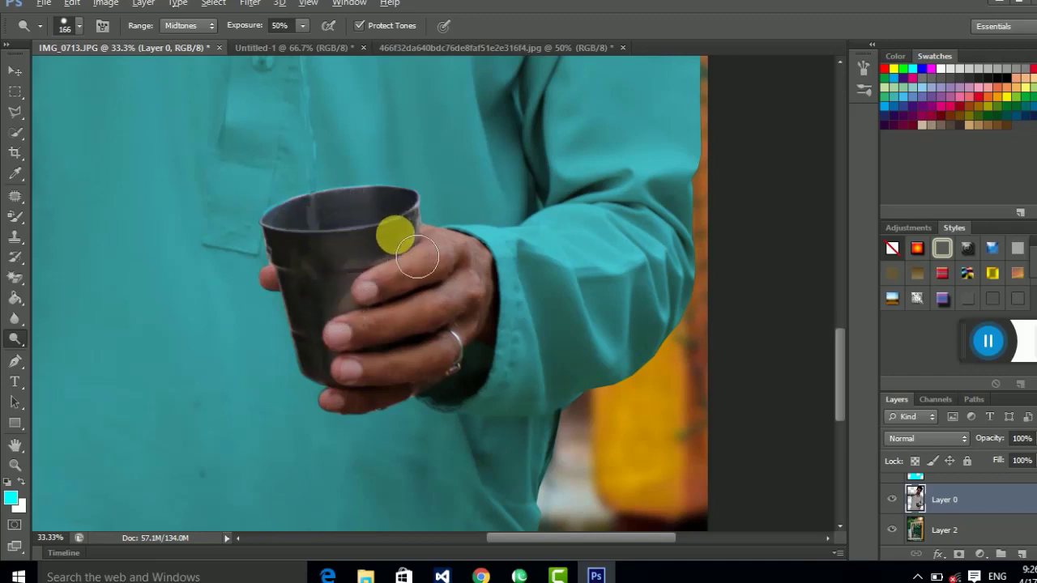
{"action": "mouse_move", "coordinate": [356, 299]}
{"action": "left_mouse_down"}
{"action": "mouse_move", "coordinate": [346, 316]}
{"action": "mouse_move", "coordinate": [349, 261]}
{"action": "left_mouse_up"}
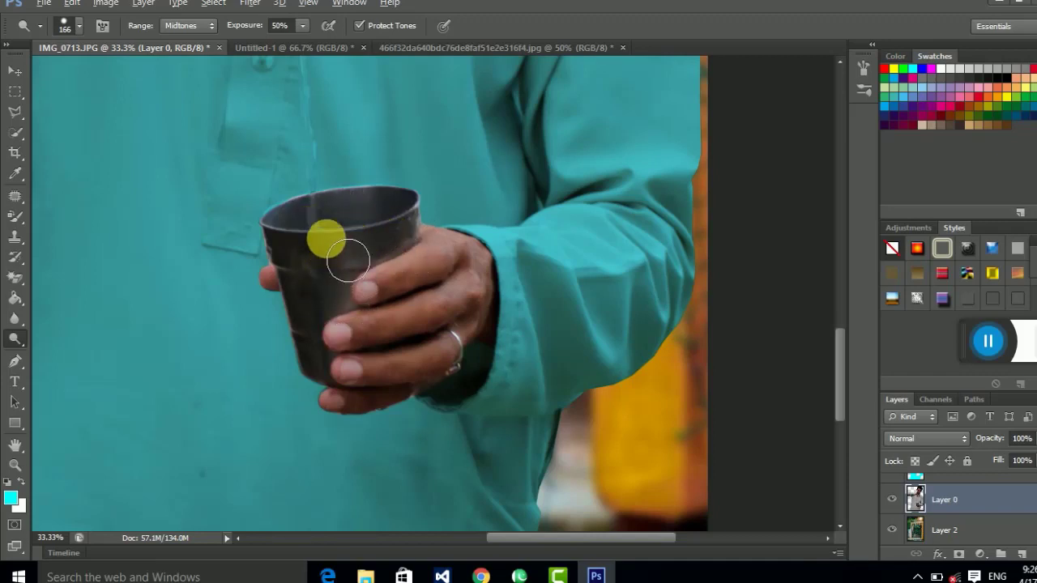
{"action": "mouse_move", "coordinate": [411, 252]}
{"action": "left_mouse_down"}
{"action": "mouse_move", "coordinate": [355, 266]}
{"action": "mouse_move", "coordinate": [406, 250]}
{"action": "mouse_move", "coordinate": [370, 256]}
{"action": "mouse_move", "coordinate": [336, 238]}
{"action": "mouse_move", "coordinate": [396, 236]}
{"action": "mouse_move", "coordinate": [398, 227]}
{"action": "mouse_move", "coordinate": [352, 234]}
{"action": "mouse_move", "coordinate": [359, 290]}
{"action": "mouse_move", "coordinate": [331, 282]}
{"action": "mouse_move", "coordinate": [336, 296]}
{"action": "mouse_move", "coordinate": [373, 257]}
{"action": "mouse_move", "coordinate": [340, 254]}
{"action": "mouse_move", "coordinate": [340, 310]}
{"action": "mouse_move", "coordinate": [444, 250]}
{"action": "left_mouse_up"}
{"action": "scroll", "coordinate": [444, 250], "scroll_direction": "up", "scroll_amount": 3}
{"action": "scroll", "coordinate": [382, 283], "scroll_direction": "up", "scroll_amount": 2}
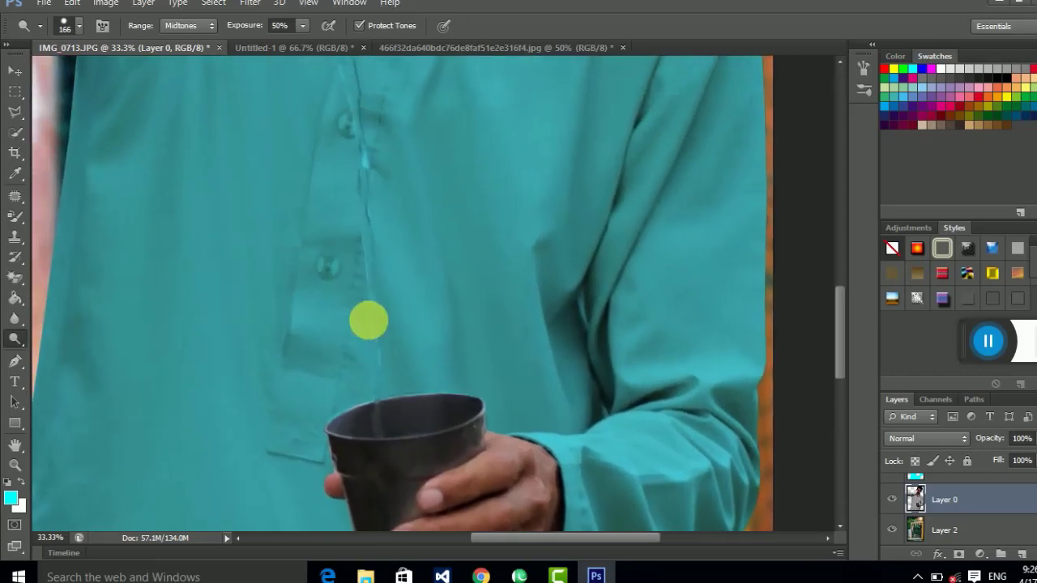
{"action": "mouse_move", "coordinate": [366, 319]}
{"action": "left_mouse_down"}
{"action": "mouse_move", "coordinate": [262, 157]}
{"action": "mouse_move", "coordinate": [405, 303]}
{"action": "left_mouse_up"}
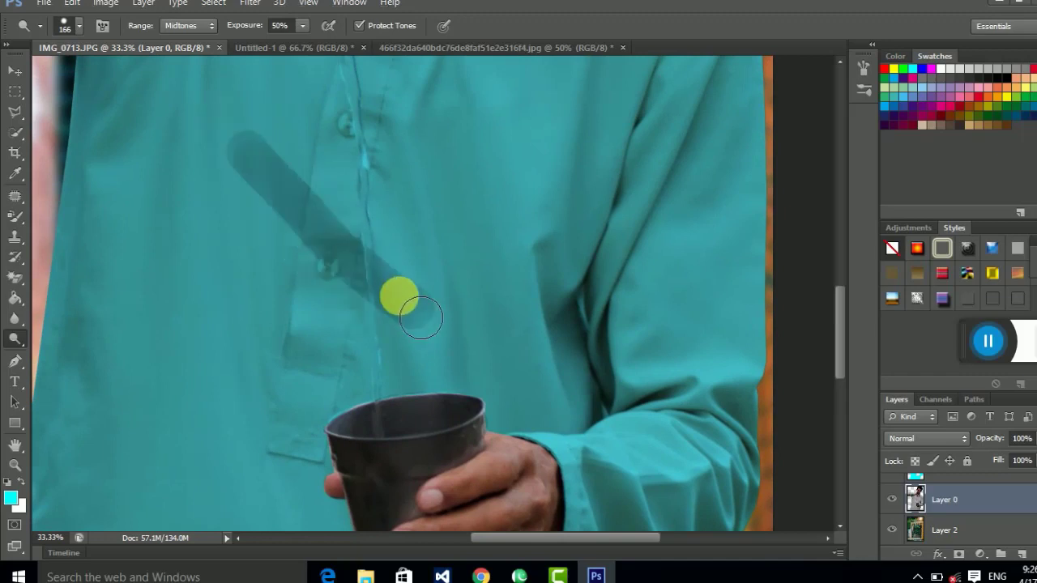
{"action": "key", "text": "ctrl+z"}
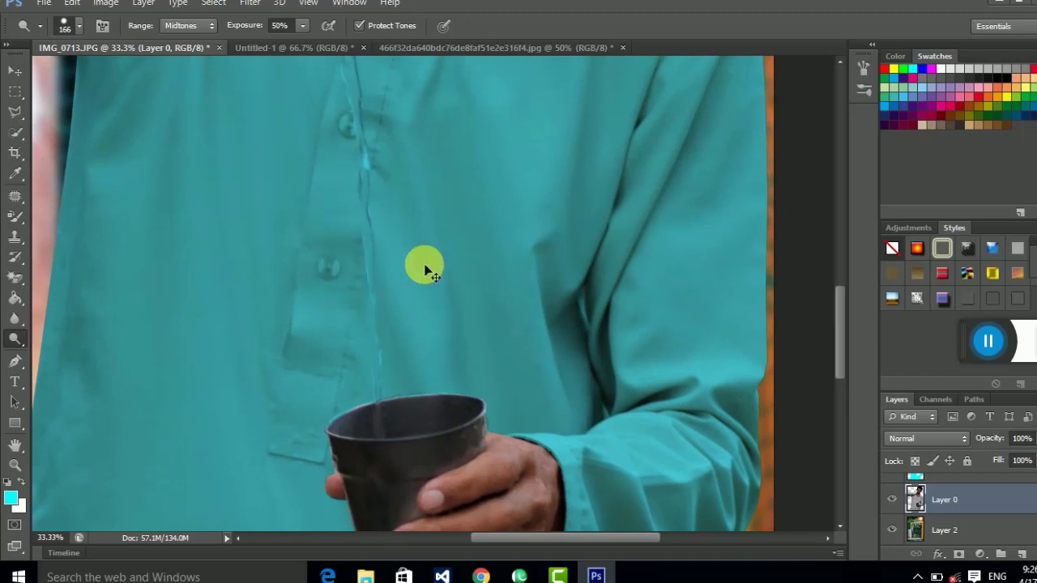
{"action": "scroll", "coordinate": [424, 267], "scroll_direction": "down", "scroll_amount": 3}
{"action": "scroll", "coordinate": [430, 271], "scroll_direction": "down", "scroll_amount": 1}
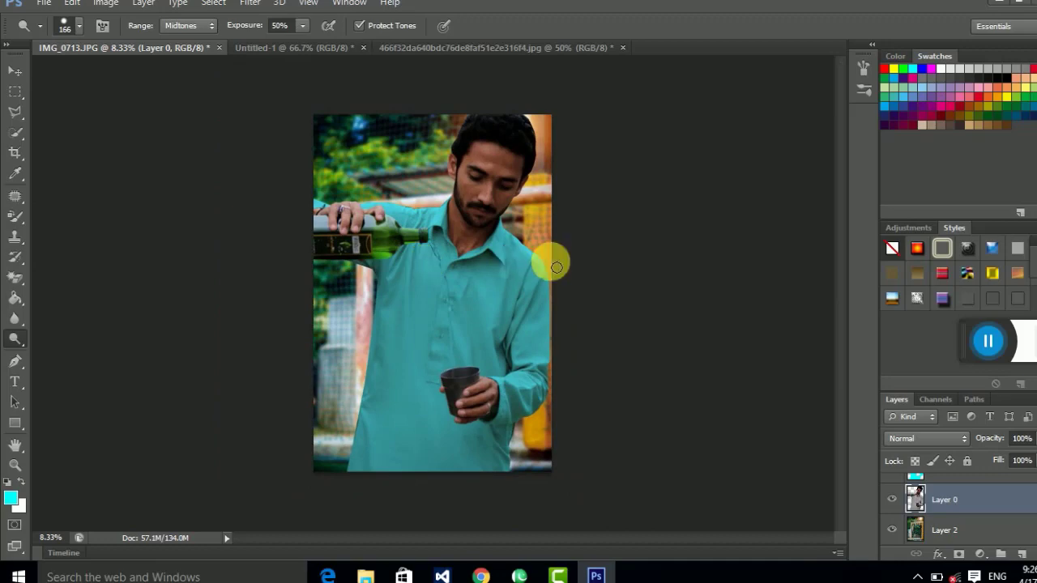
Save the composite to the Desktop as 11222.jpg at JPEG Quality 12 Maximum.
{"action": "left_click", "coordinate": [44, 3]}
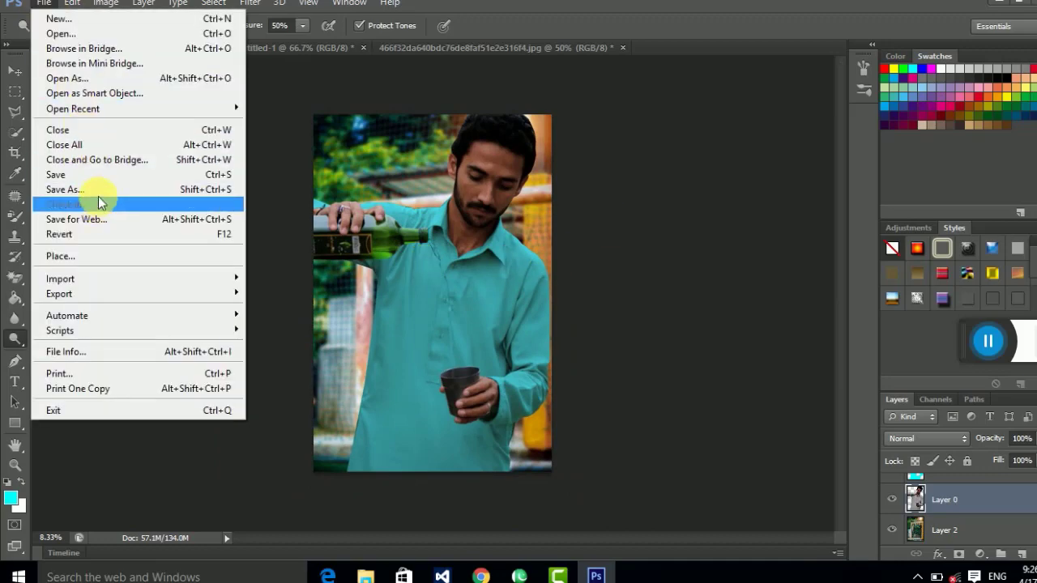
{"action": "left_click", "coordinate": [97, 189]}
{"action": "left_click", "coordinate": [328, 171]}
{"action": "type", "text": "11222"}
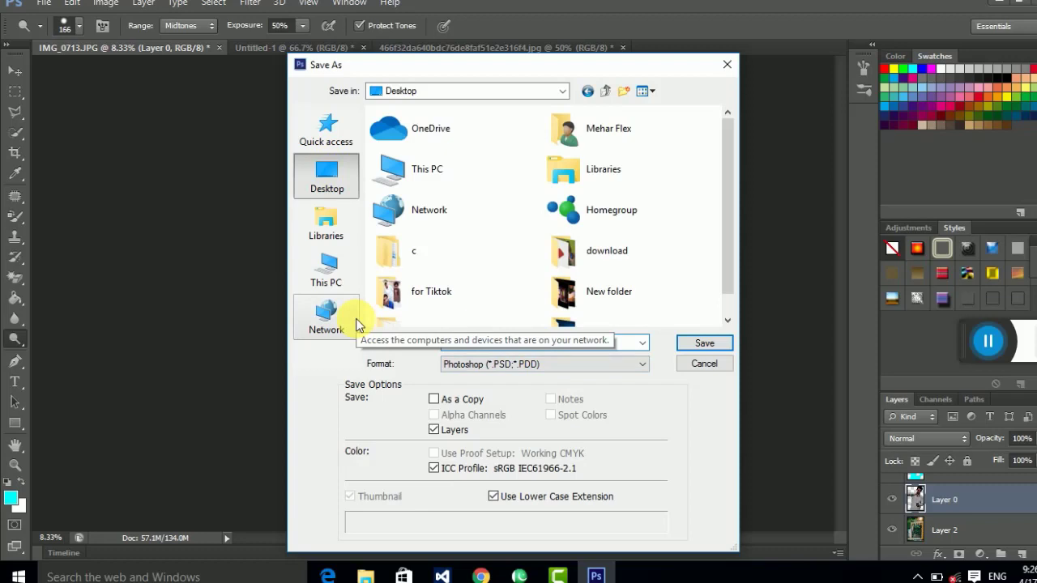
{"action": "left_click", "coordinate": [621, 376]}
{"action": "key", "text": "j"}
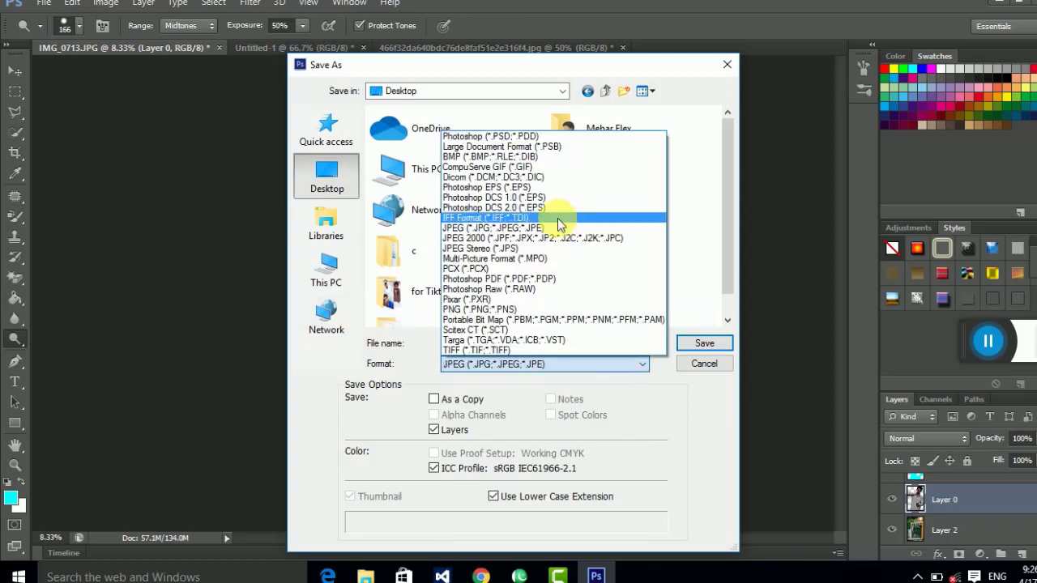
{"action": "left_click", "coordinate": [544, 228]}
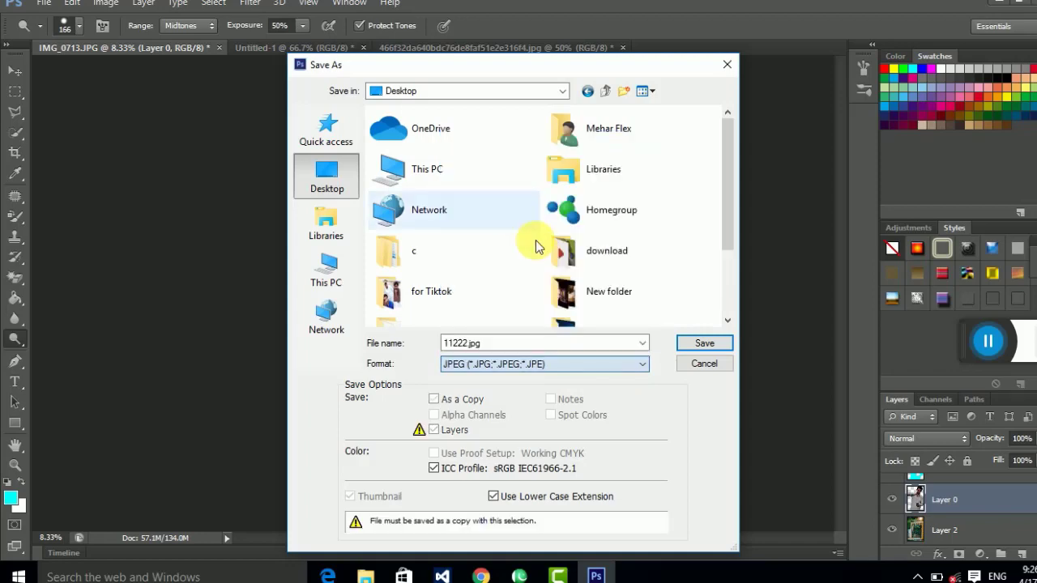
{"action": "left_click", "coordinate": [695, 345]}
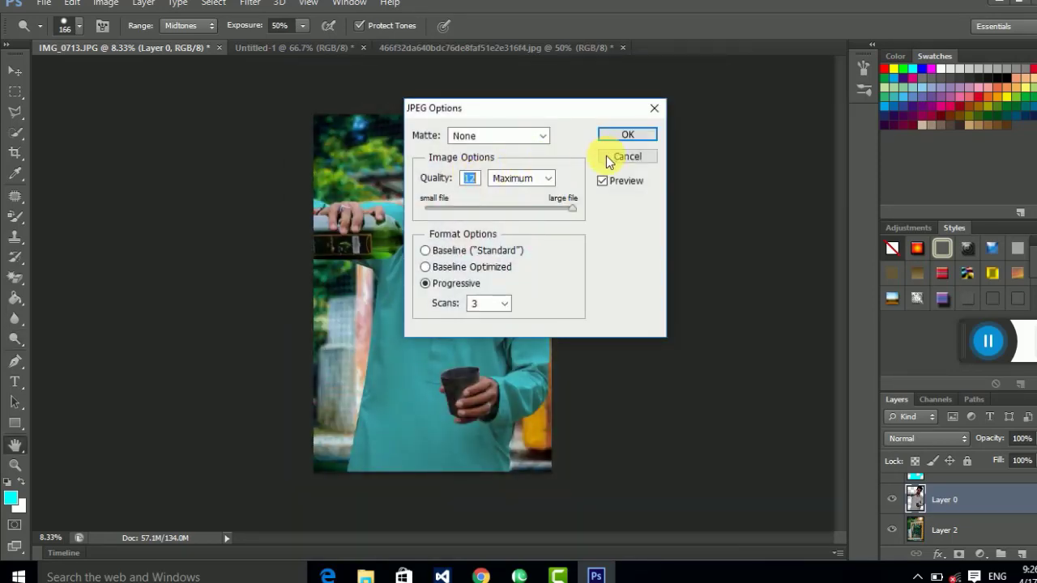
{"action": "left_click", "coordinate": [631, 134]}
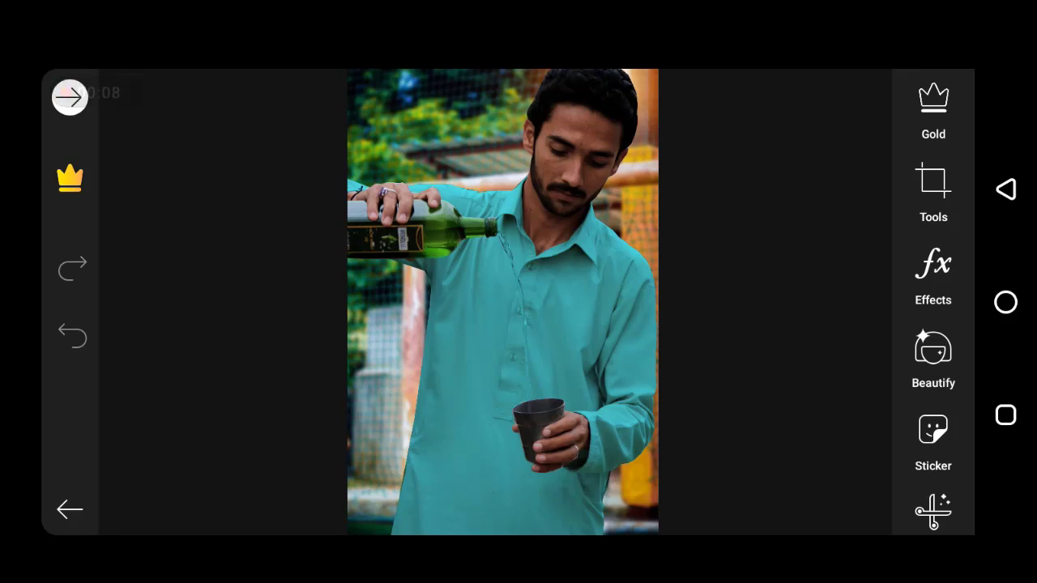
Apply PicsArt Beautify Auto at strength 65.
{"action": "left_click", "coordinate": [933, 356]}
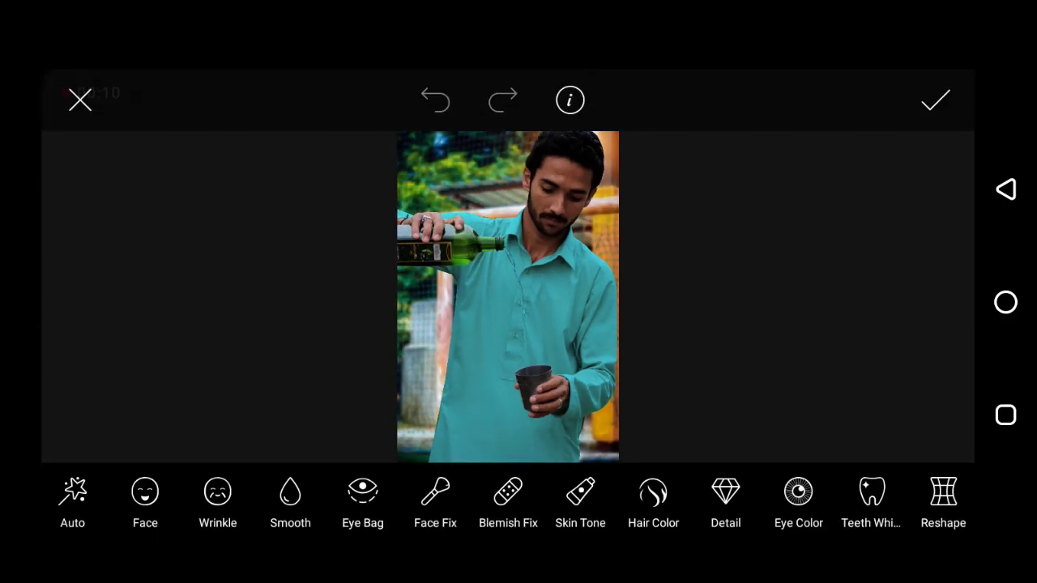
{"action": "left_click", "coordinate": [72, 496]}
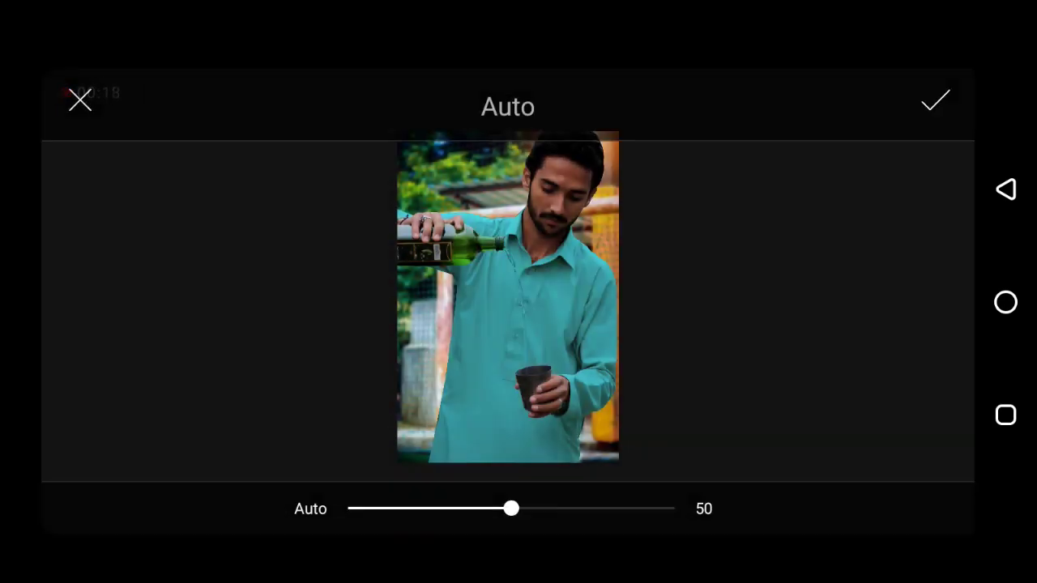
{"action": "left_click_drag", "start_coordinate": [510, 509], "coordinate": [561, 508]}
{"action": "left_click", "coordinate": [936, 101]}
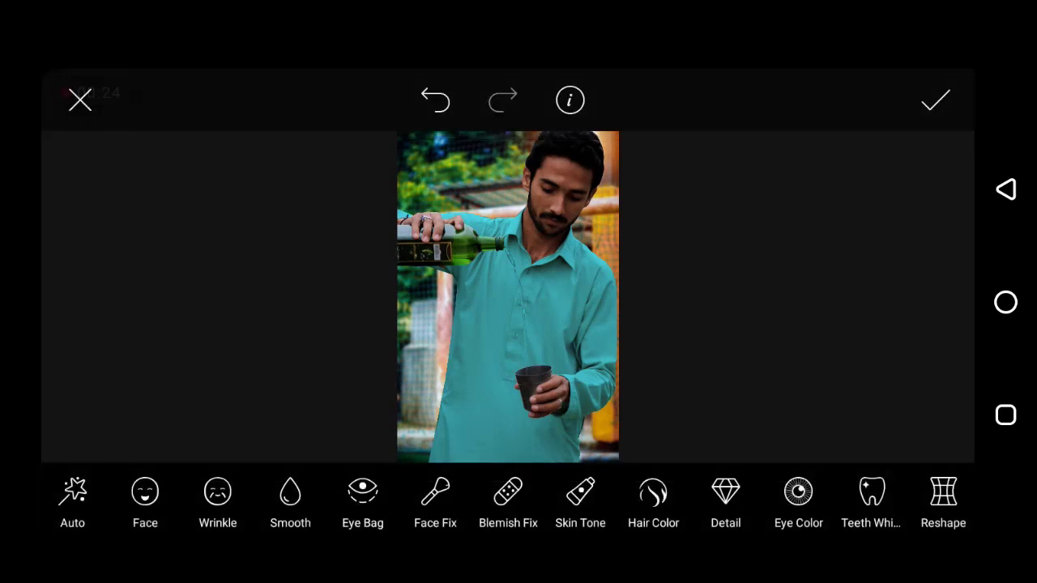
Apply the lightest Skin Tone at about half strength and return to the editor.
{"action": "left_click", "coordinate": [580, 499]}
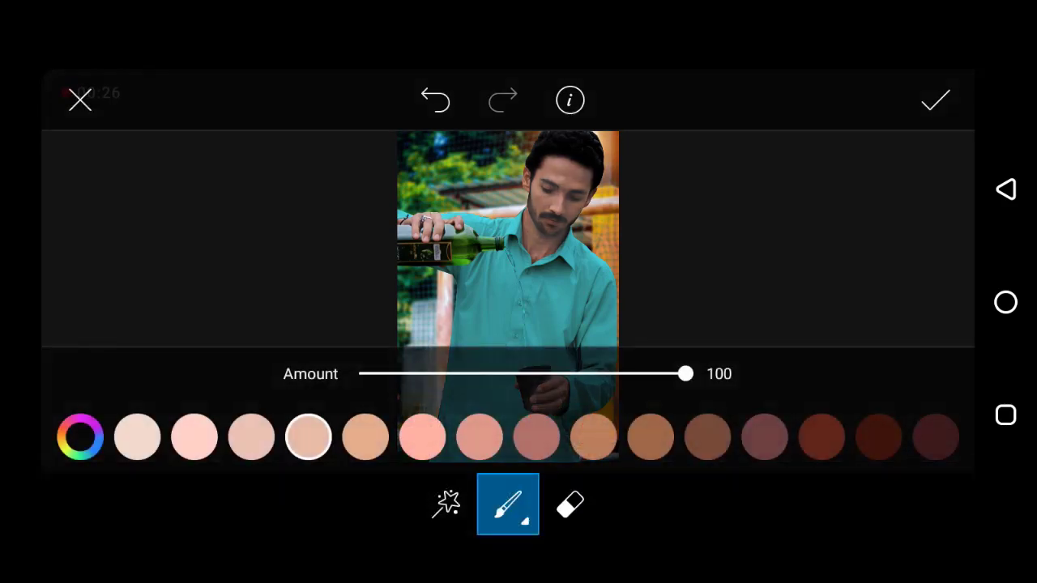
{"action": "left_click", "coordinate": [137, 437]}
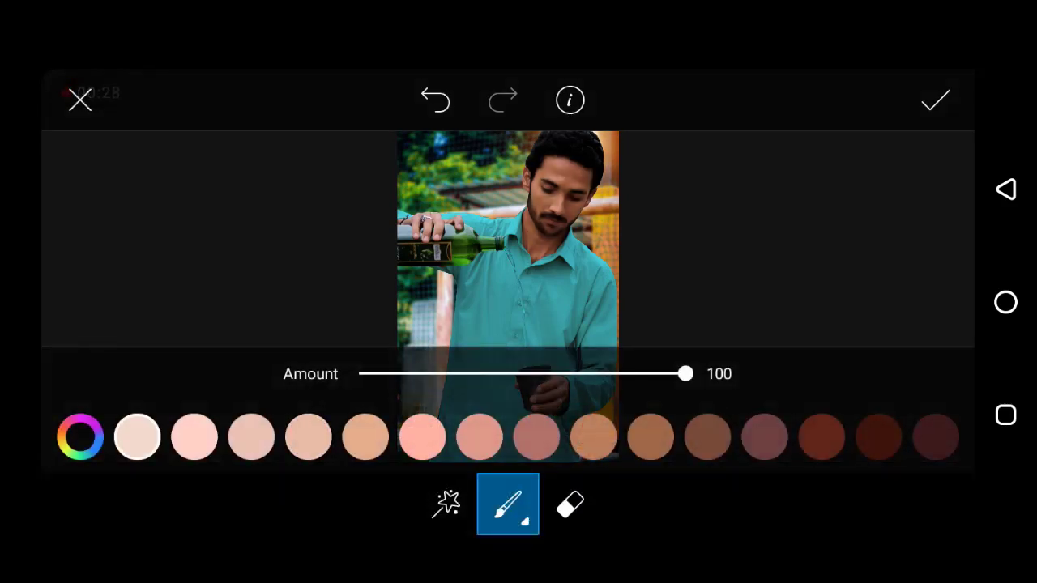
{"action": "left_click_drag", "start_coordinate": [685, 373], "coordinate": [525, 374]}
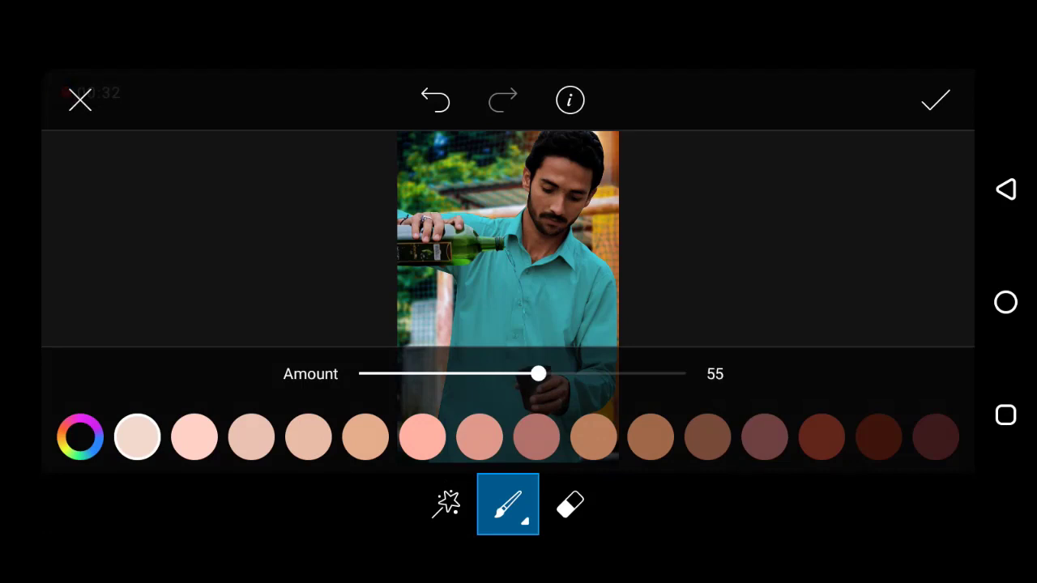
{"action": "left_click", "coordinate": [936, 100]}
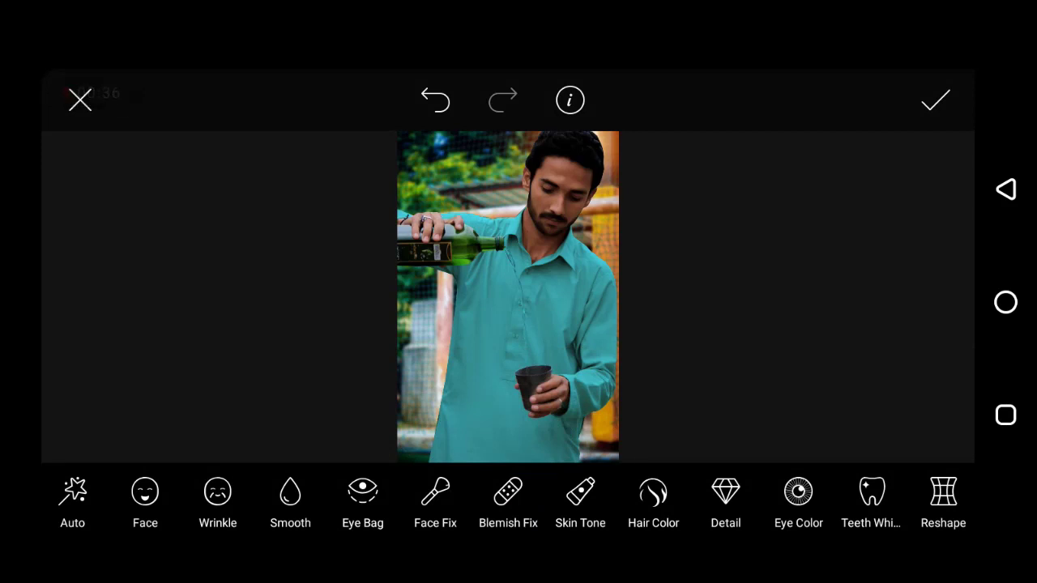
{"action": "left_click", "coordinate": [936, 100]}
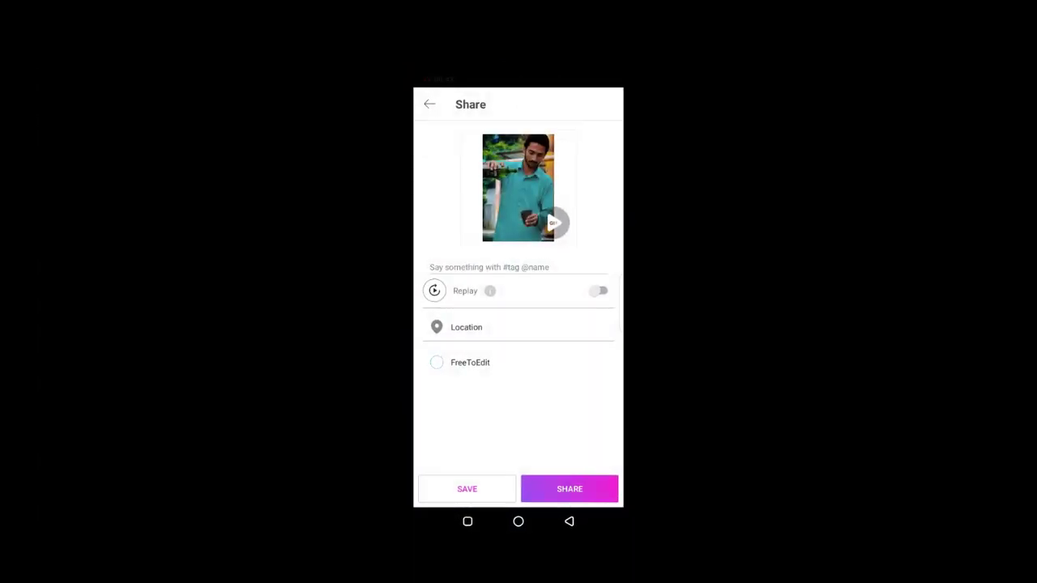
Save the picture from PicsArt to the device and switch to Gallery.
{"action": "left_click", "coordinate": [467, 488]}
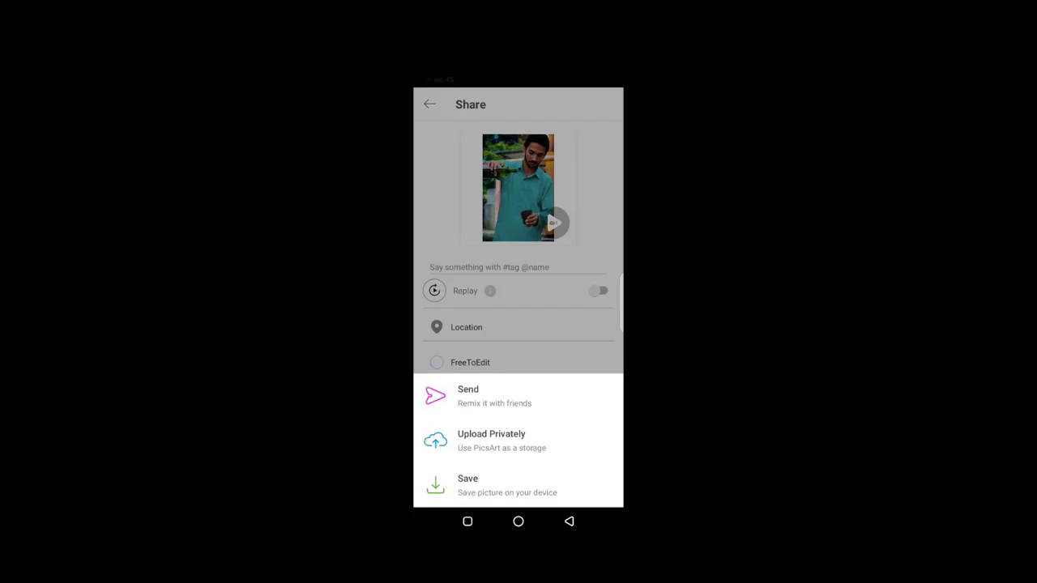
{"action": "left_click", "coordinate": [468, 481]}
{"action": "left_click", "coordinate": [467, 521]}
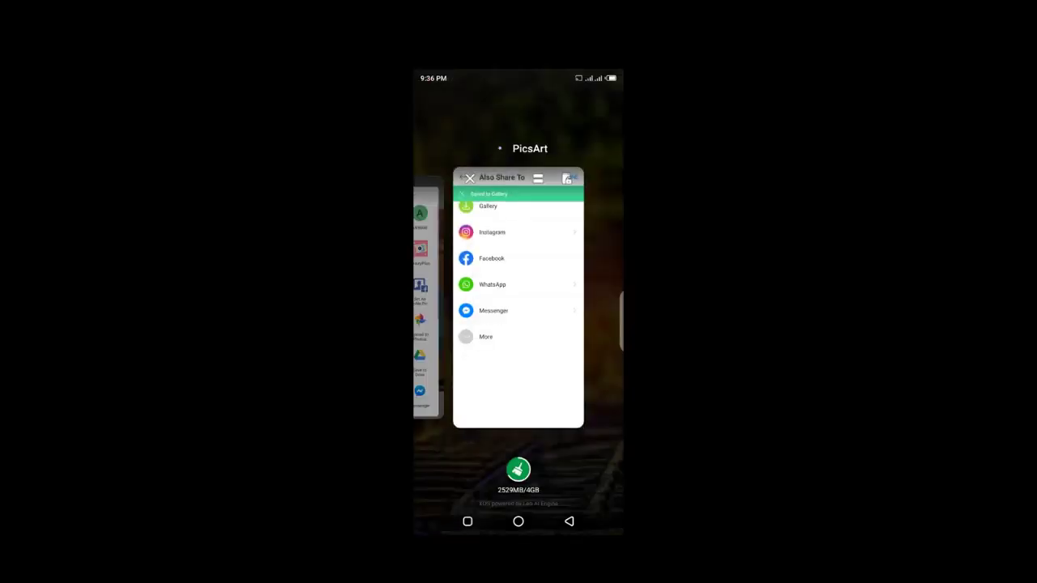
{"action": "left_click", "coordinate": [519, 300]}
Open the photo in Gallery's PicsArt album and share it to BeautyPlus.
{"action": "left_click", "coordinate": [569, 521]}
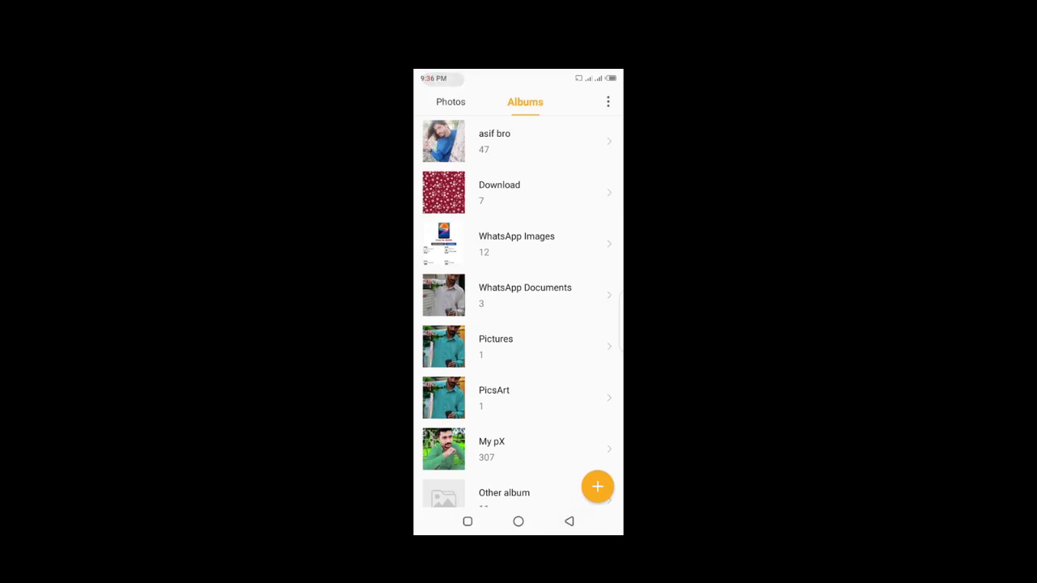
{"action": "left_click", "coordinate": [494, 397]}
{"action": "left_click", "coordinate": [438, 173]}
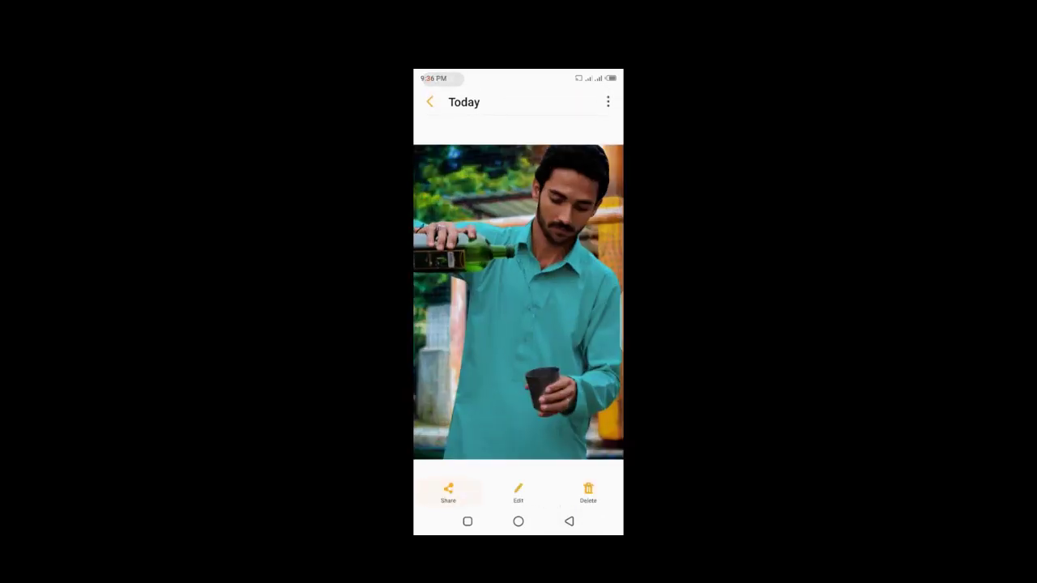
{"action": "left_click", "coordinate": [448, 493]}
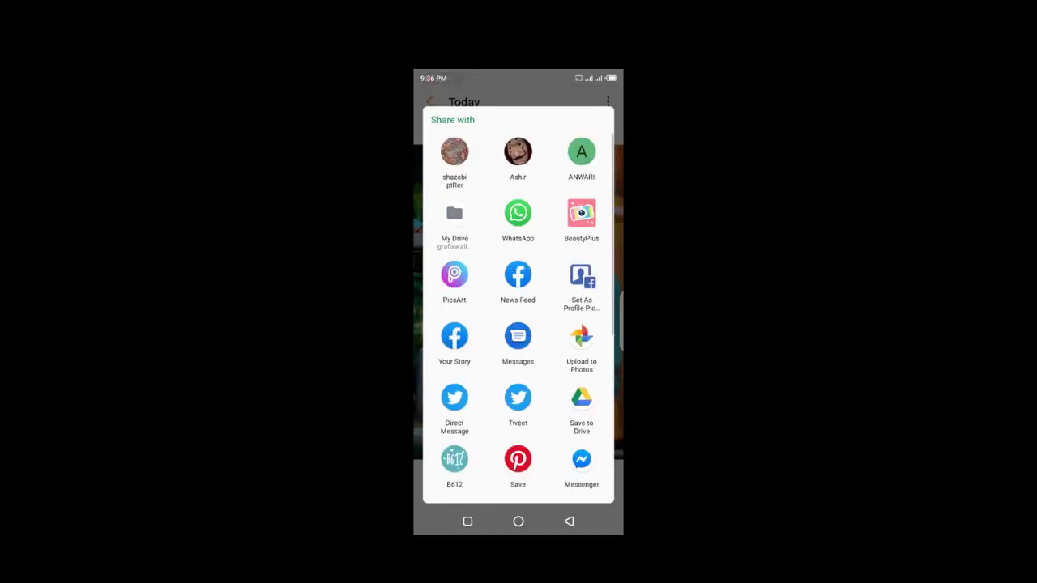
{"action": "left_click", "coordinate": [581, 217]}
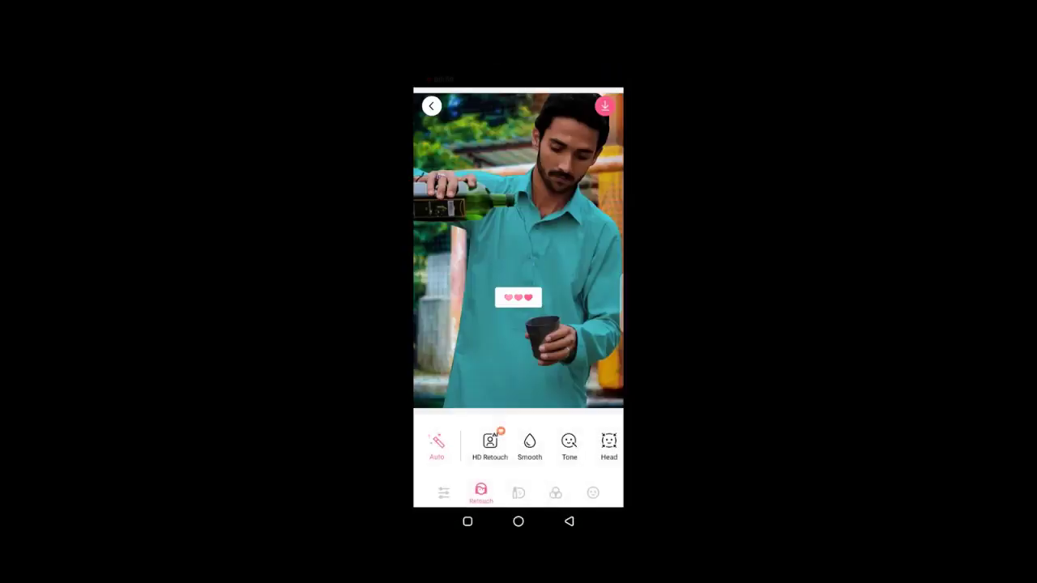
Apply the BeautyPlus Auto retouch and try the RD01 lipstick.
{"action": "left_click", "coordinate": [436, 445]}
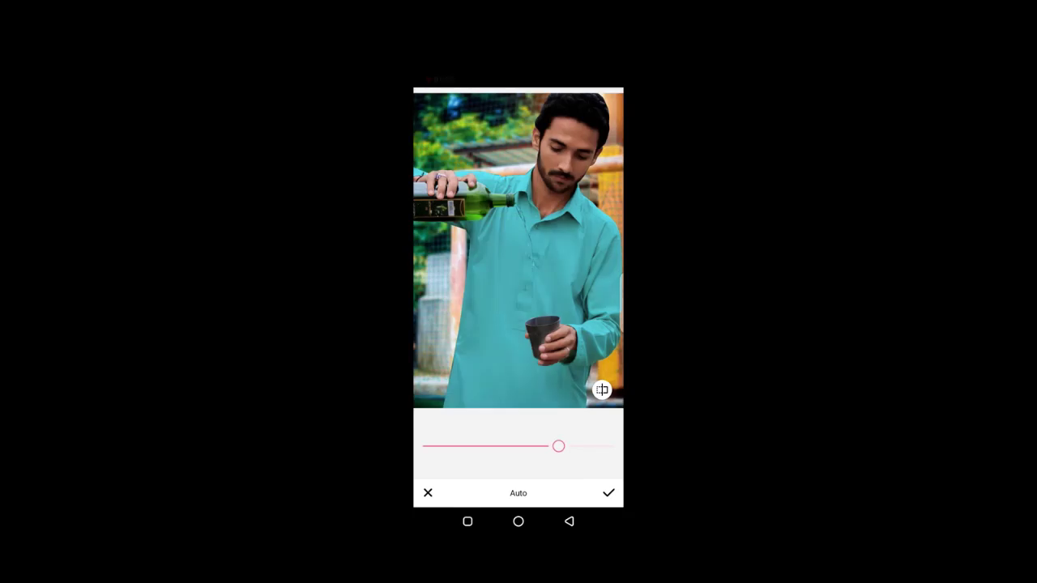
{"action": "left_click", "coordinate": [608, 492]}
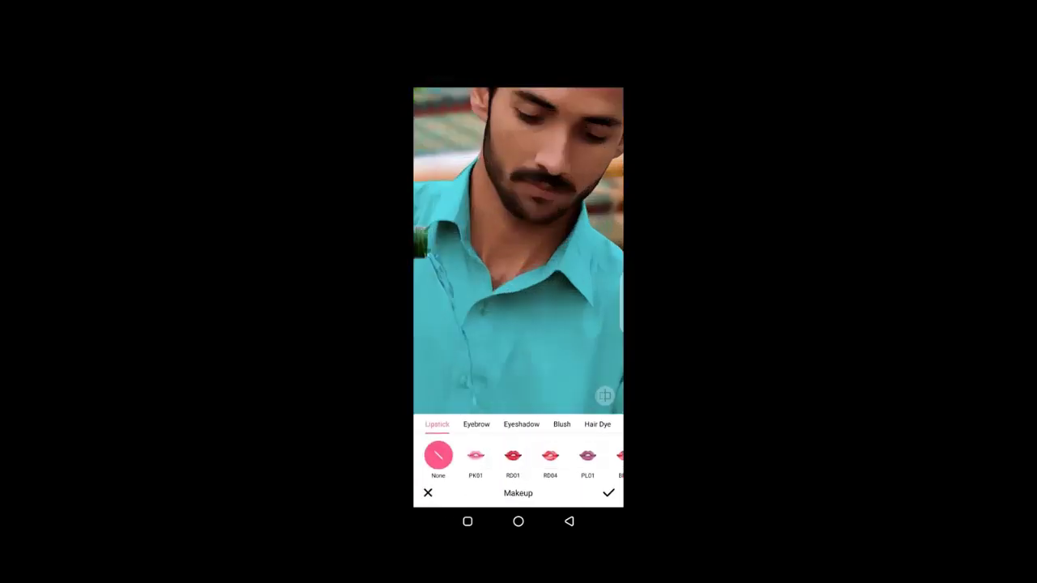
{"action": "left_click", "coordinate": [513, 457]}
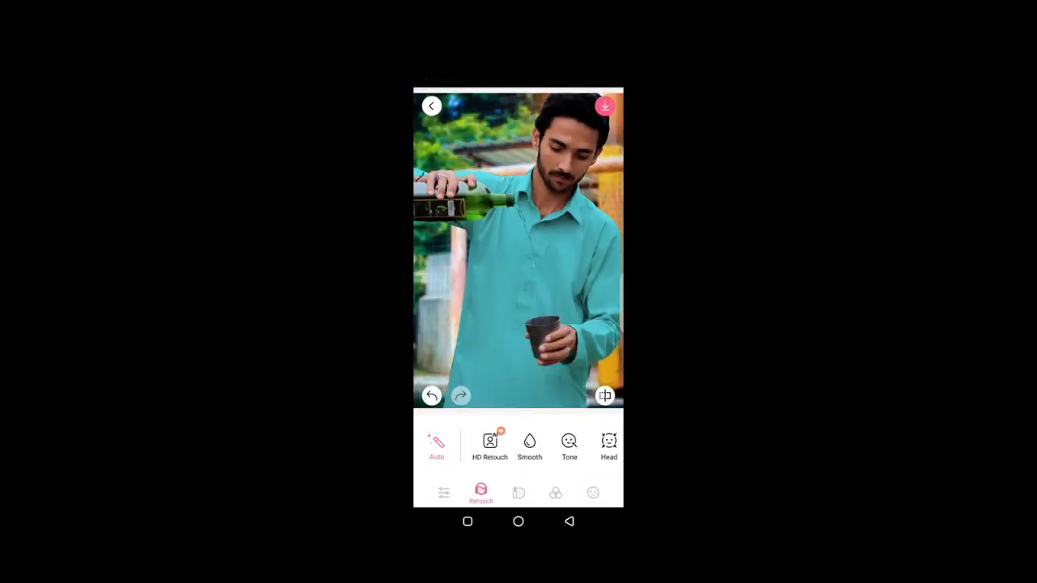
Set the skin Tone strength to 24 and save the photo to the device.
{"action": "left_click", "coordinate": [570, 446]}
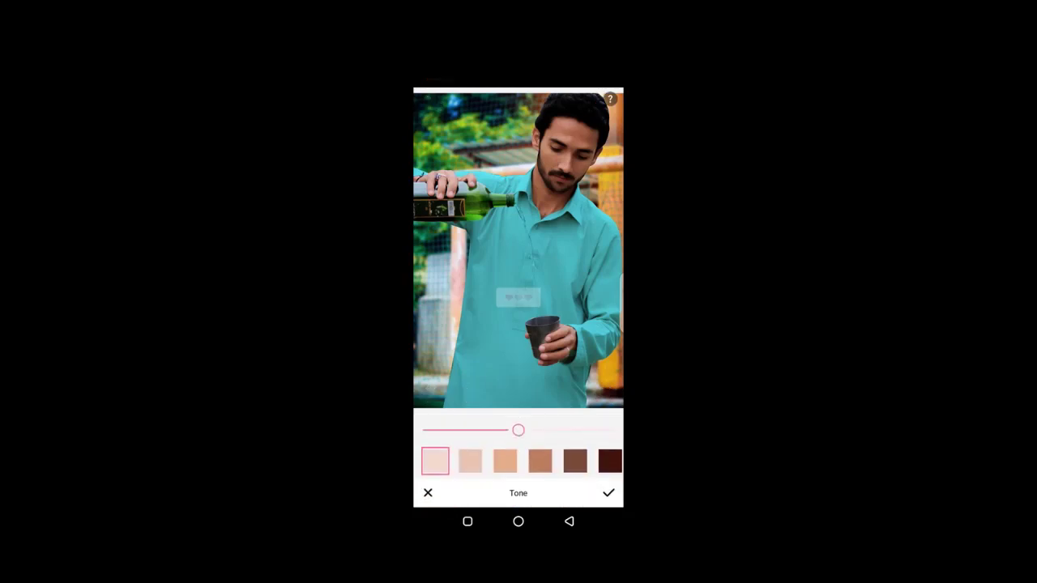
{"action": "left_click_drag", "start_coordinate": [519, 430], "coordinate": [468, 430]}
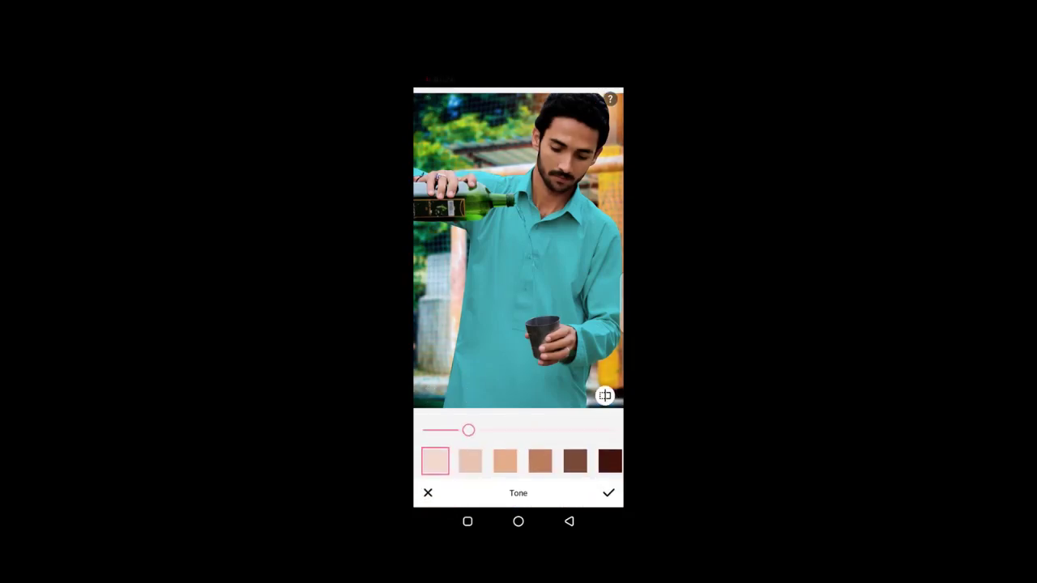
{"action": "left_click", "coordinate": [609, 493]}
{"action": "left_click", "coordinate": [604, 106]}
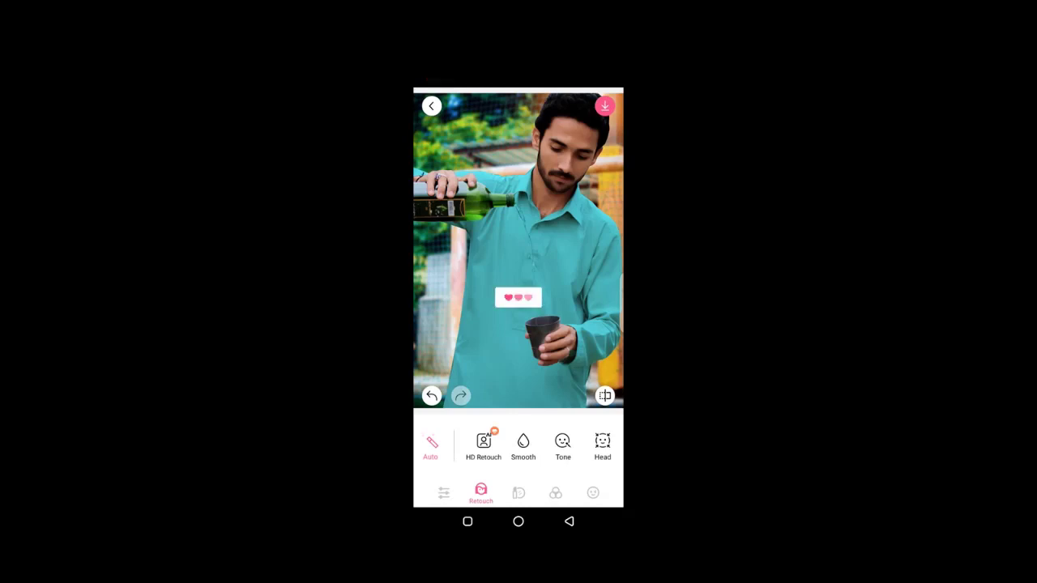